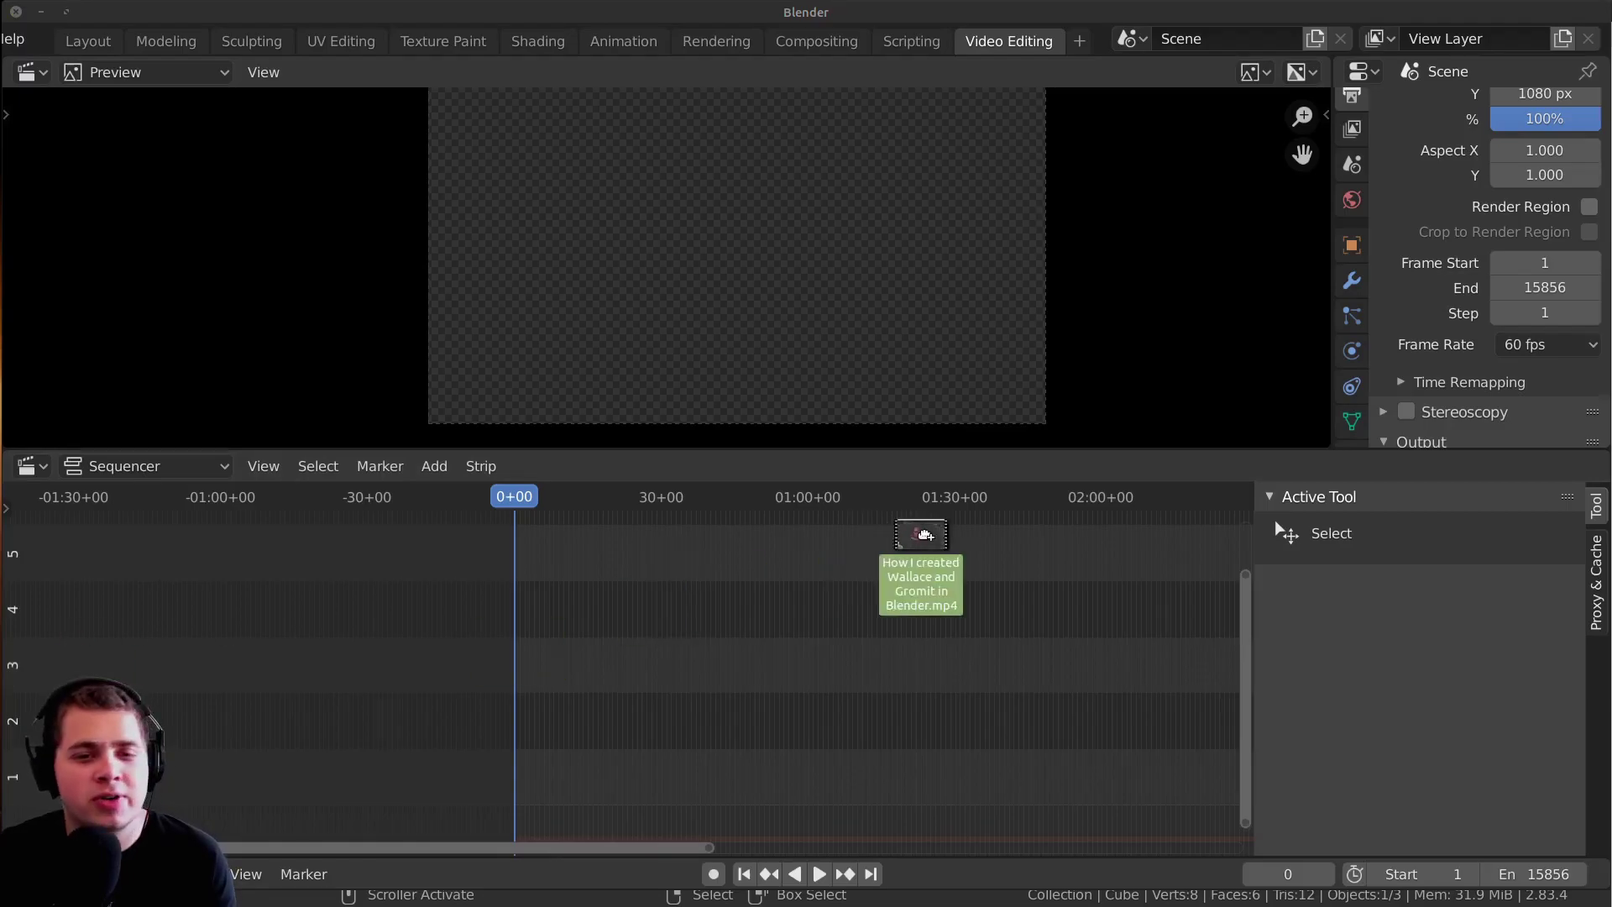
- Import the Wallace and Gromit video at 0+00 and glance at the scene frame rate options
{"action": "left_click_drag", "start_coordinate": [918, 576], "coordinate": [541, 703]}
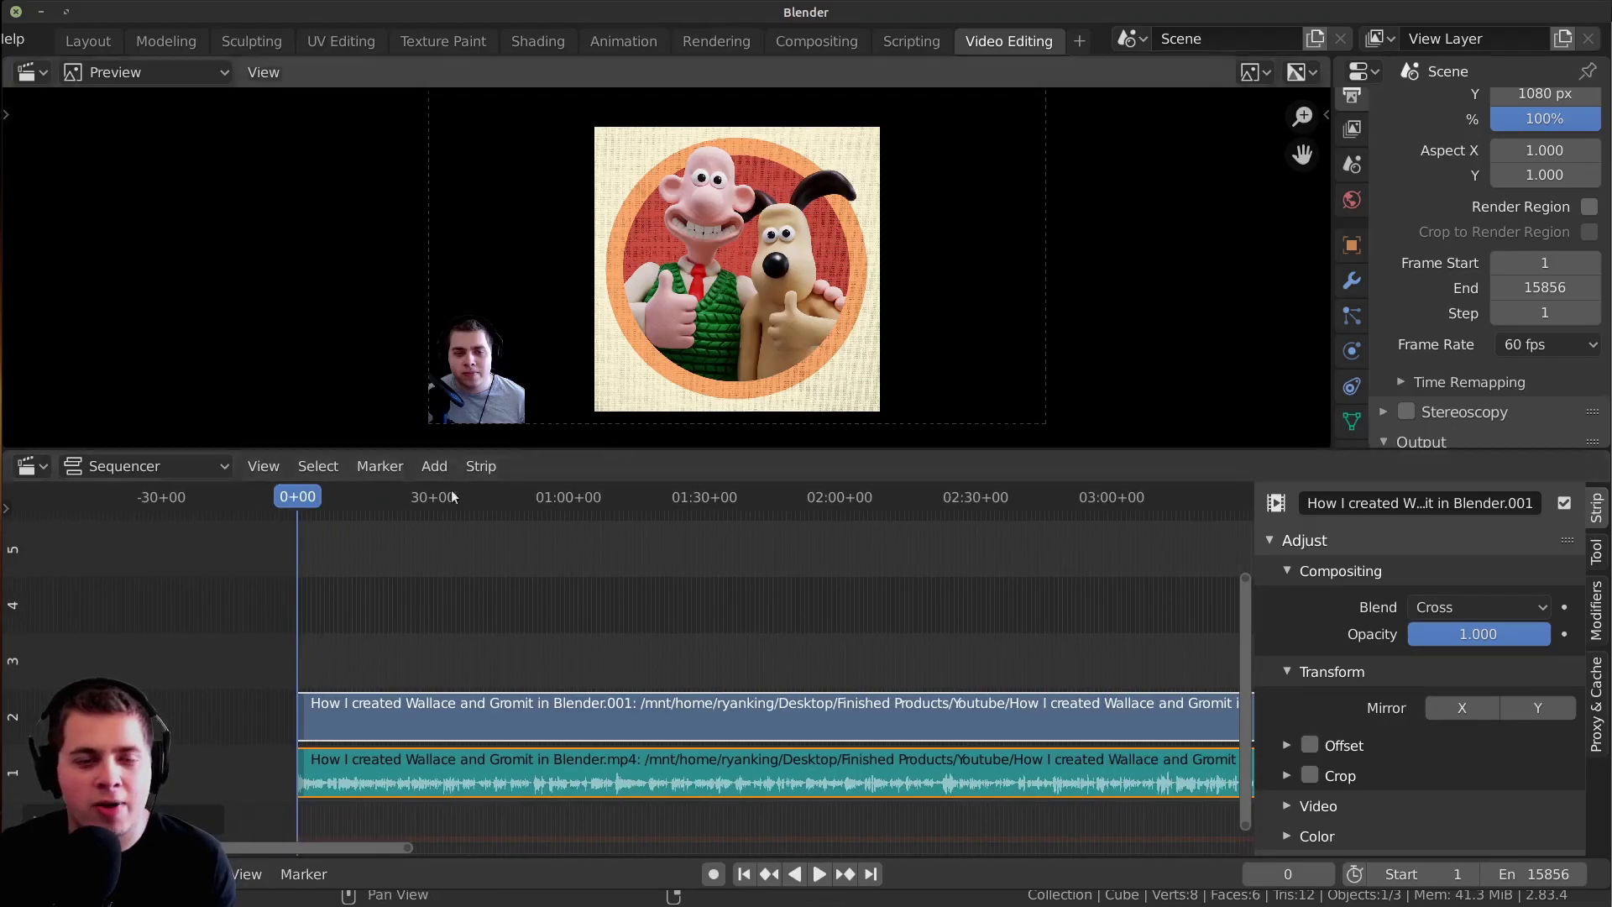
{"action": "scroll", "coordinate": [616, 630], "scroll_direction": "left", "scroll_amount": 2}
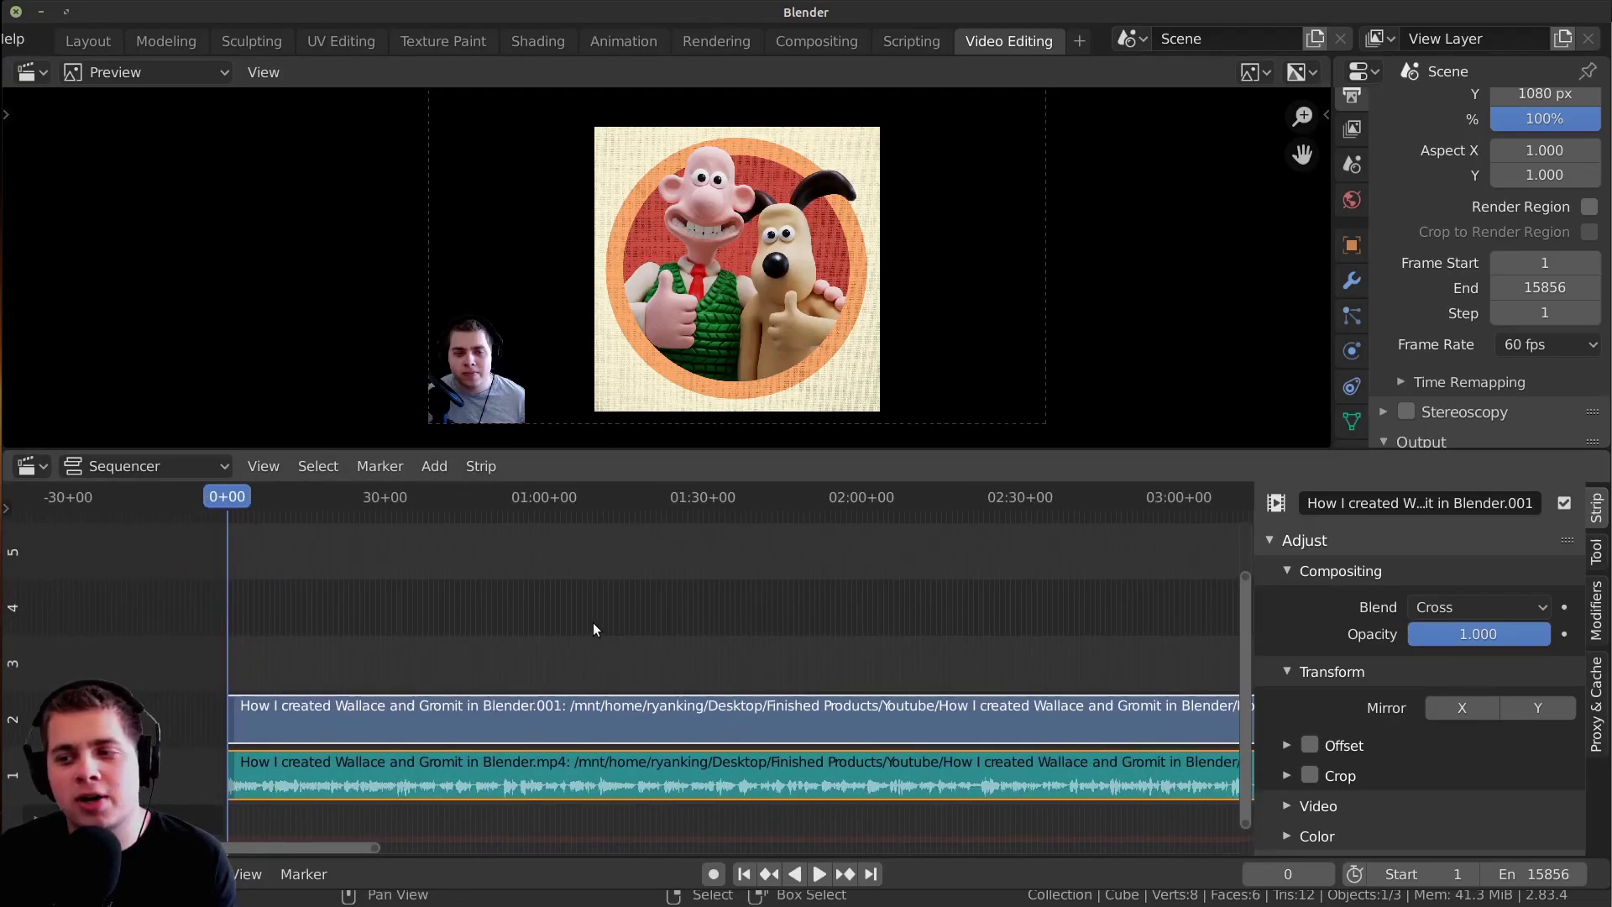
{"action": "scroll", "coordinate": [587, 626], "scroll_direction": "up", "scroll_amount": 1}
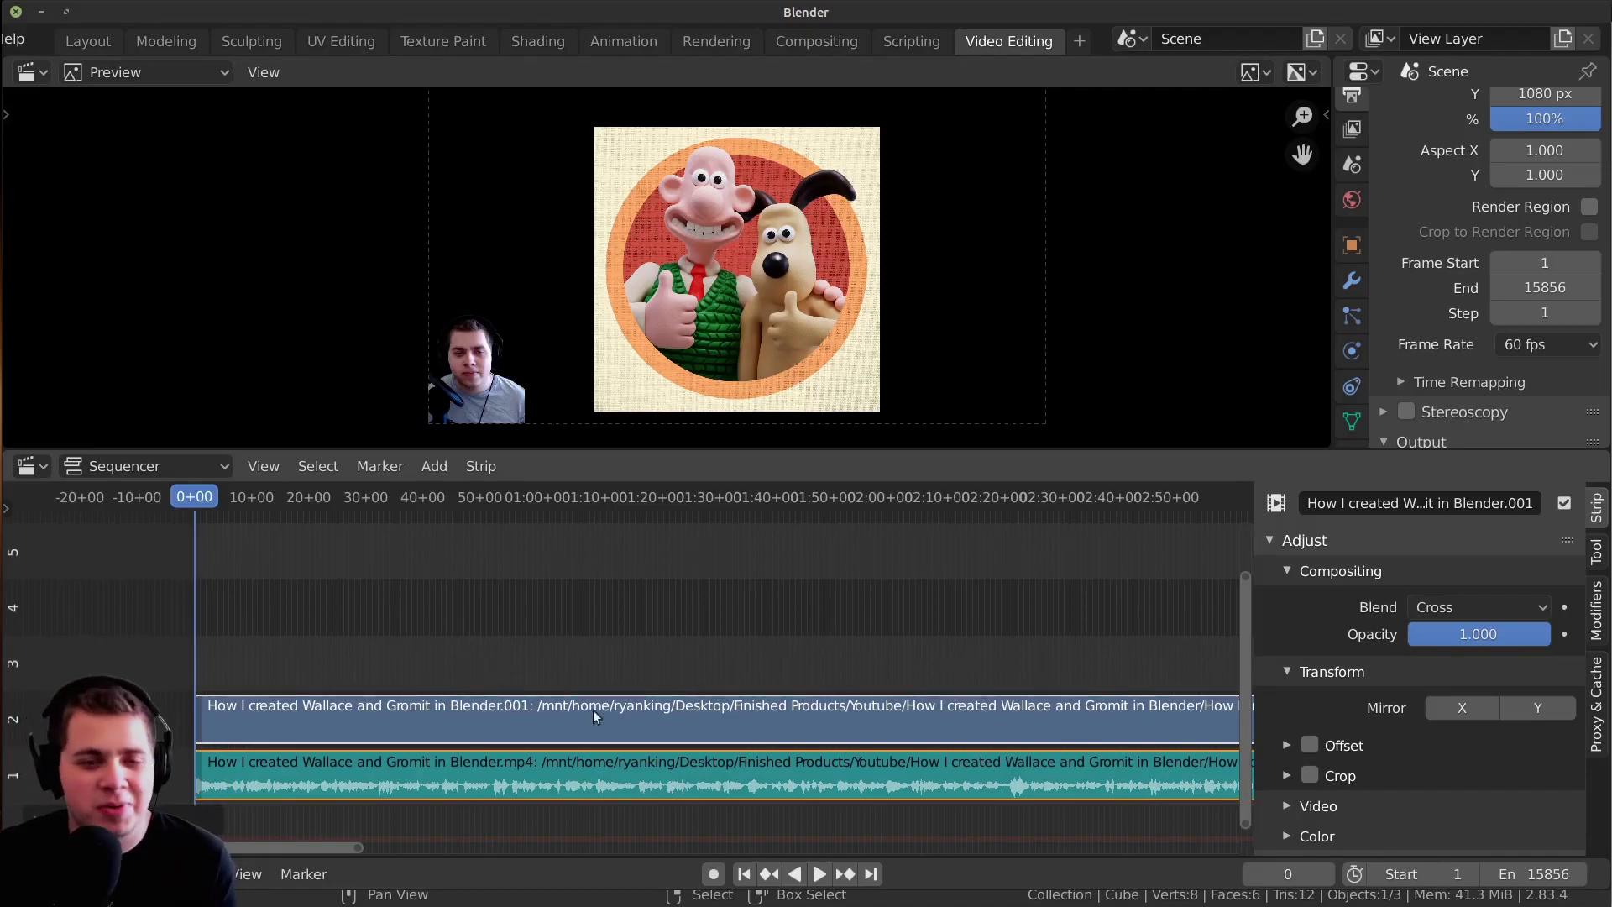
{"action": "scroll", "coordinate": [839, 385], "scroll_direction": "up", "scroll_amount": 1}
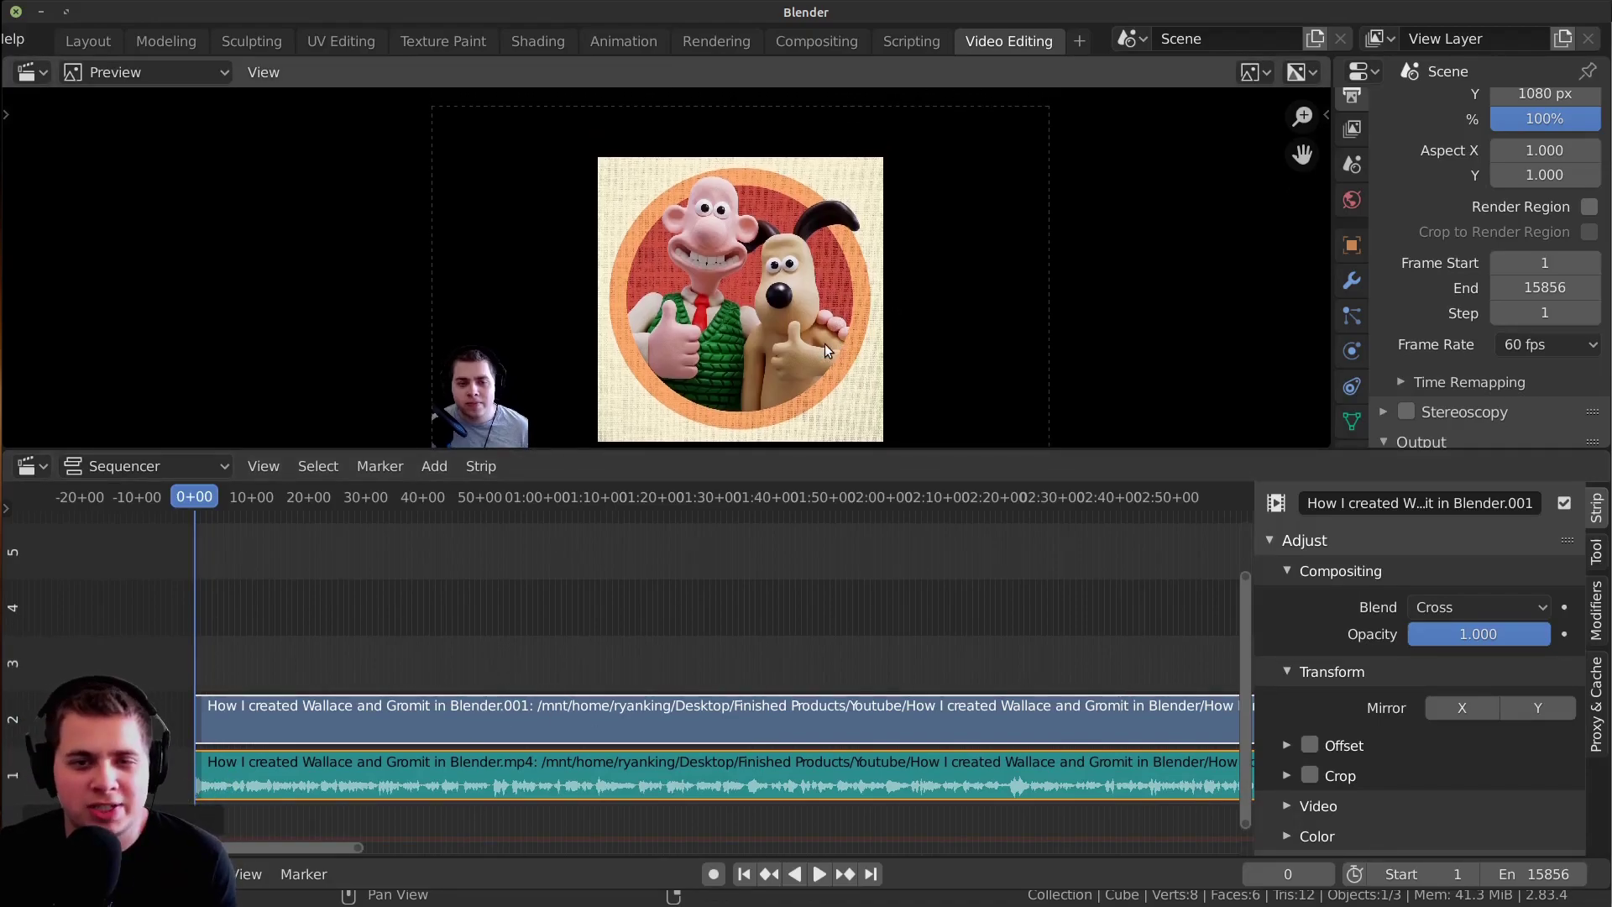
{"action": "scroll", "coordinate": [1493, 384], "scroll_direction": "up", "scroll_amount": 2}
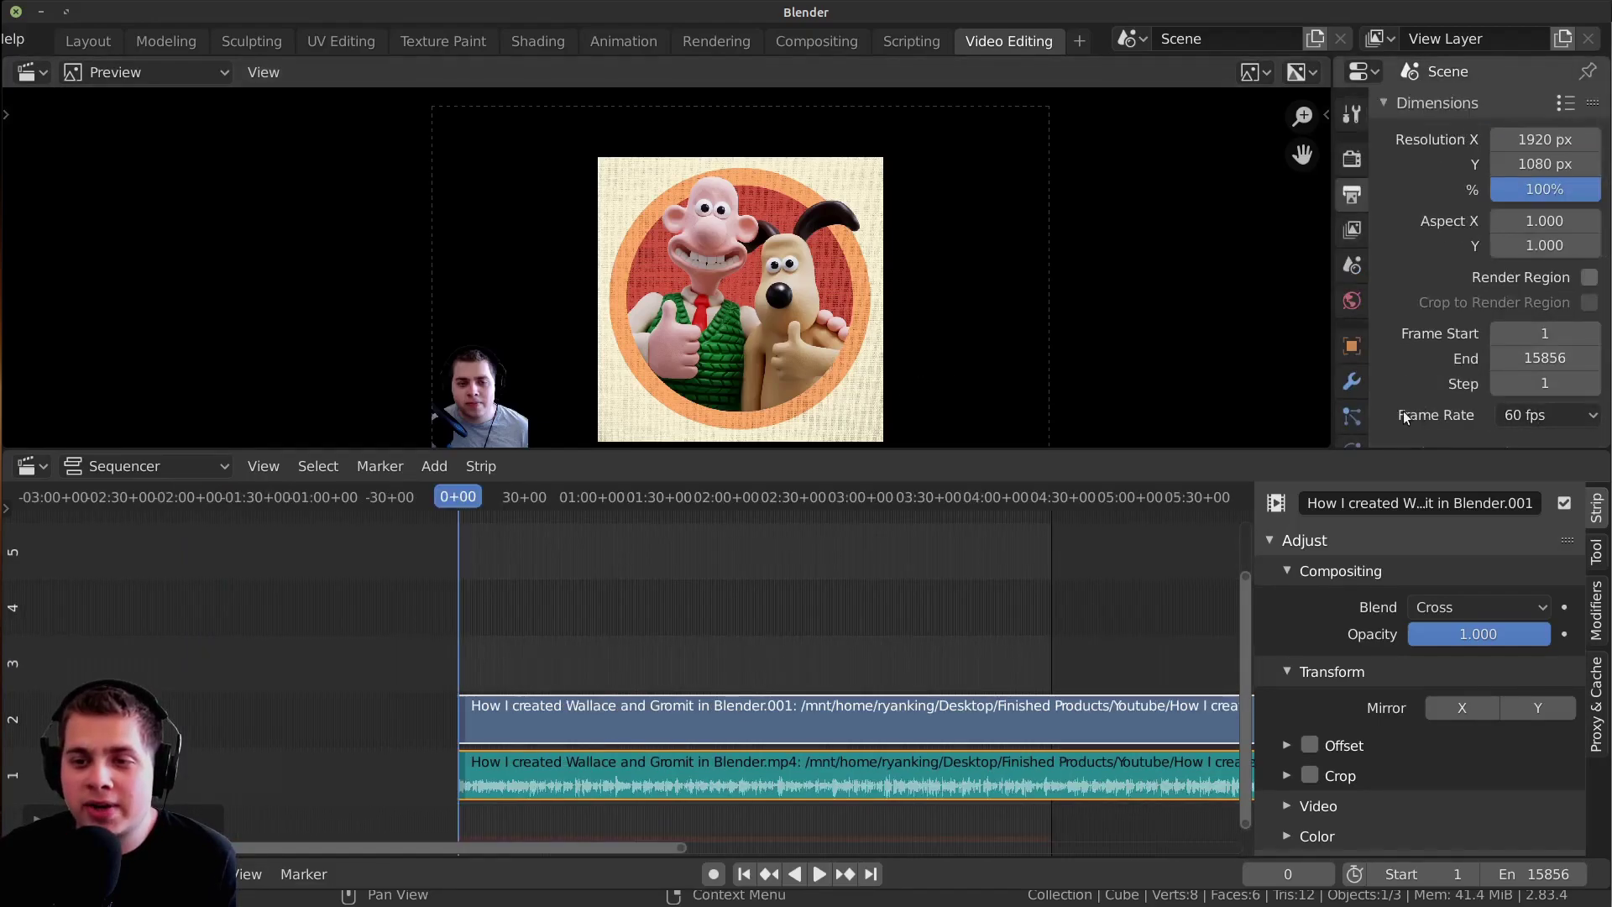
{"action": "left_click", "coordinate": [1519, 417]}
{"action": "left_click", "coordinate": [1518, 413]}
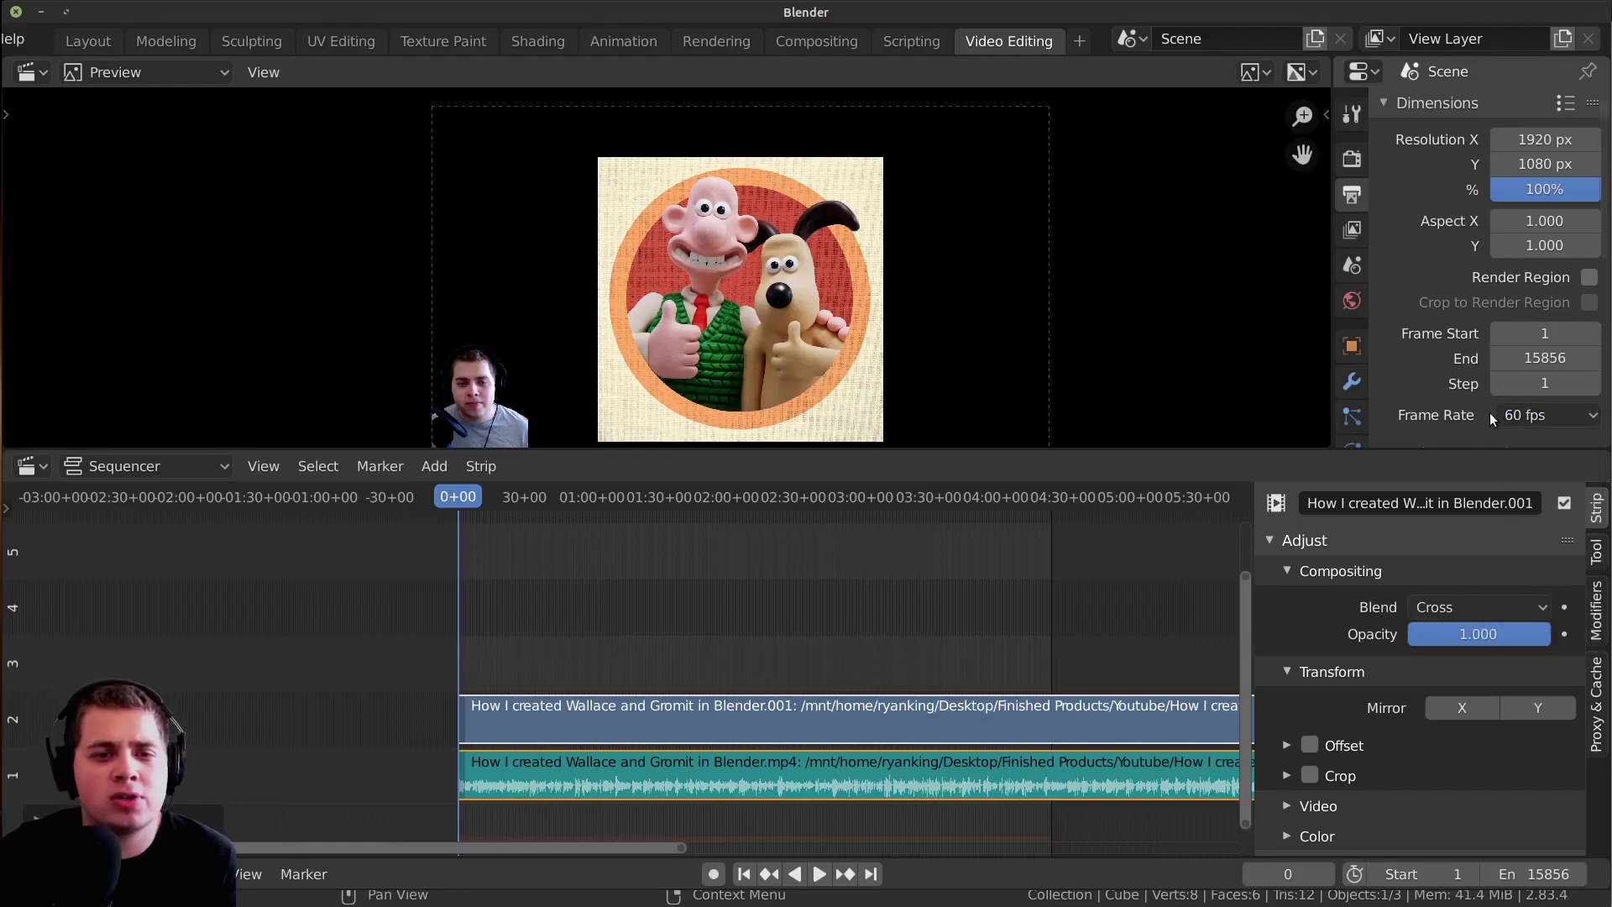
- Group the movie and sound strips into one meta strip
{"action": "scroll", "coordinate": [723, 312], "scroll_direction": "right", "scroll_amount": 2}
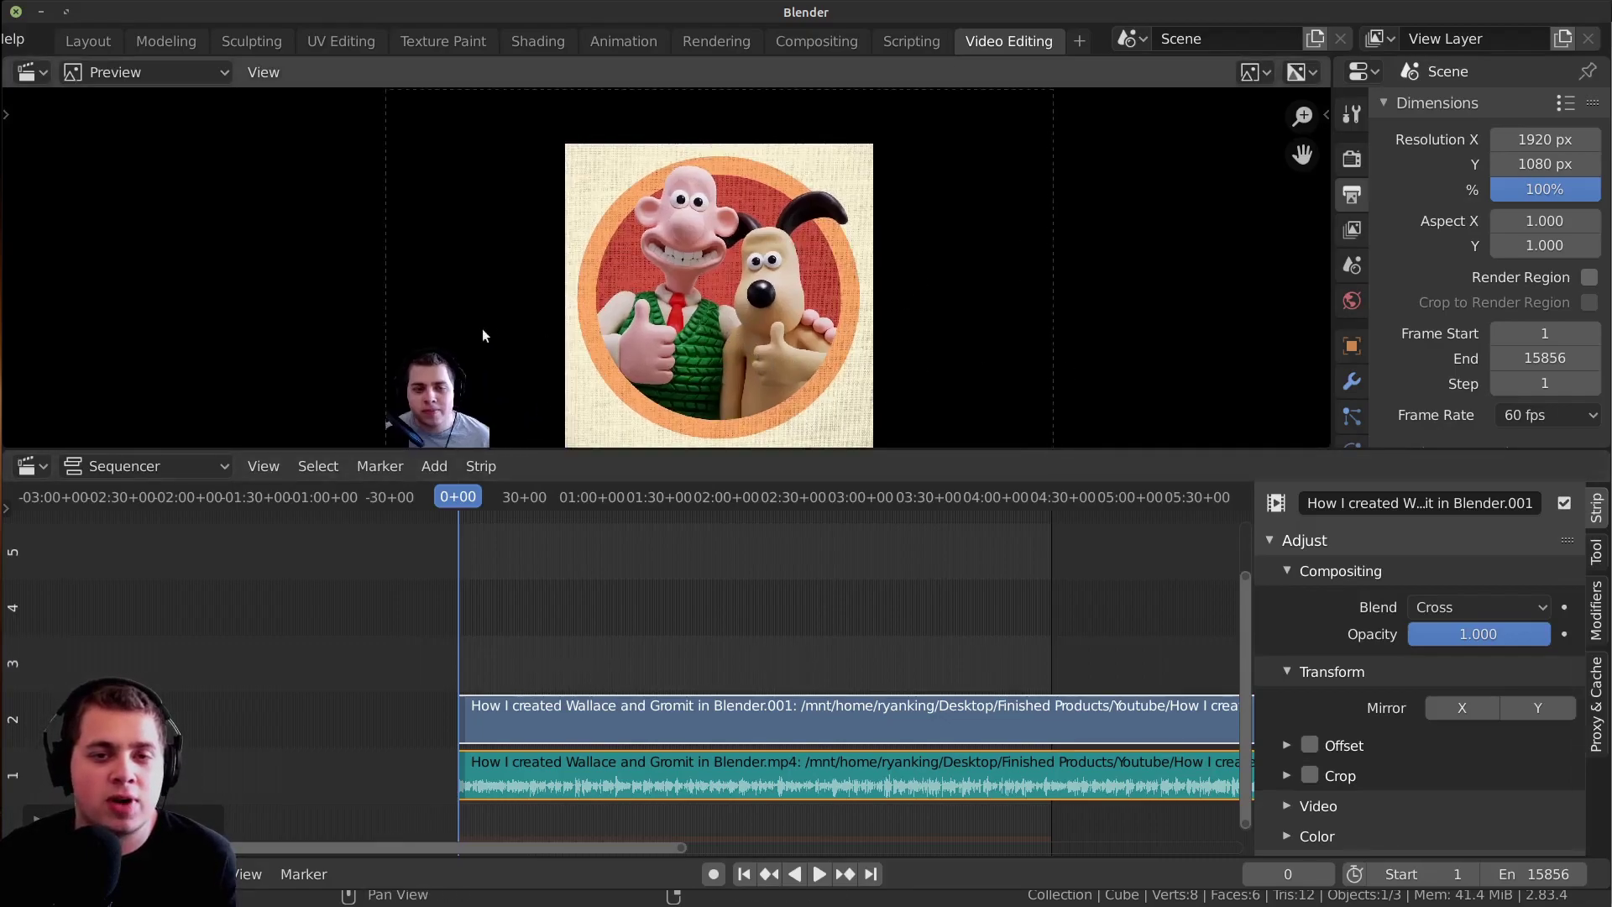
{"action": "scroll", "coordinate": [613, 655], "scroll_direction": "down", "scroll_amount": 3}
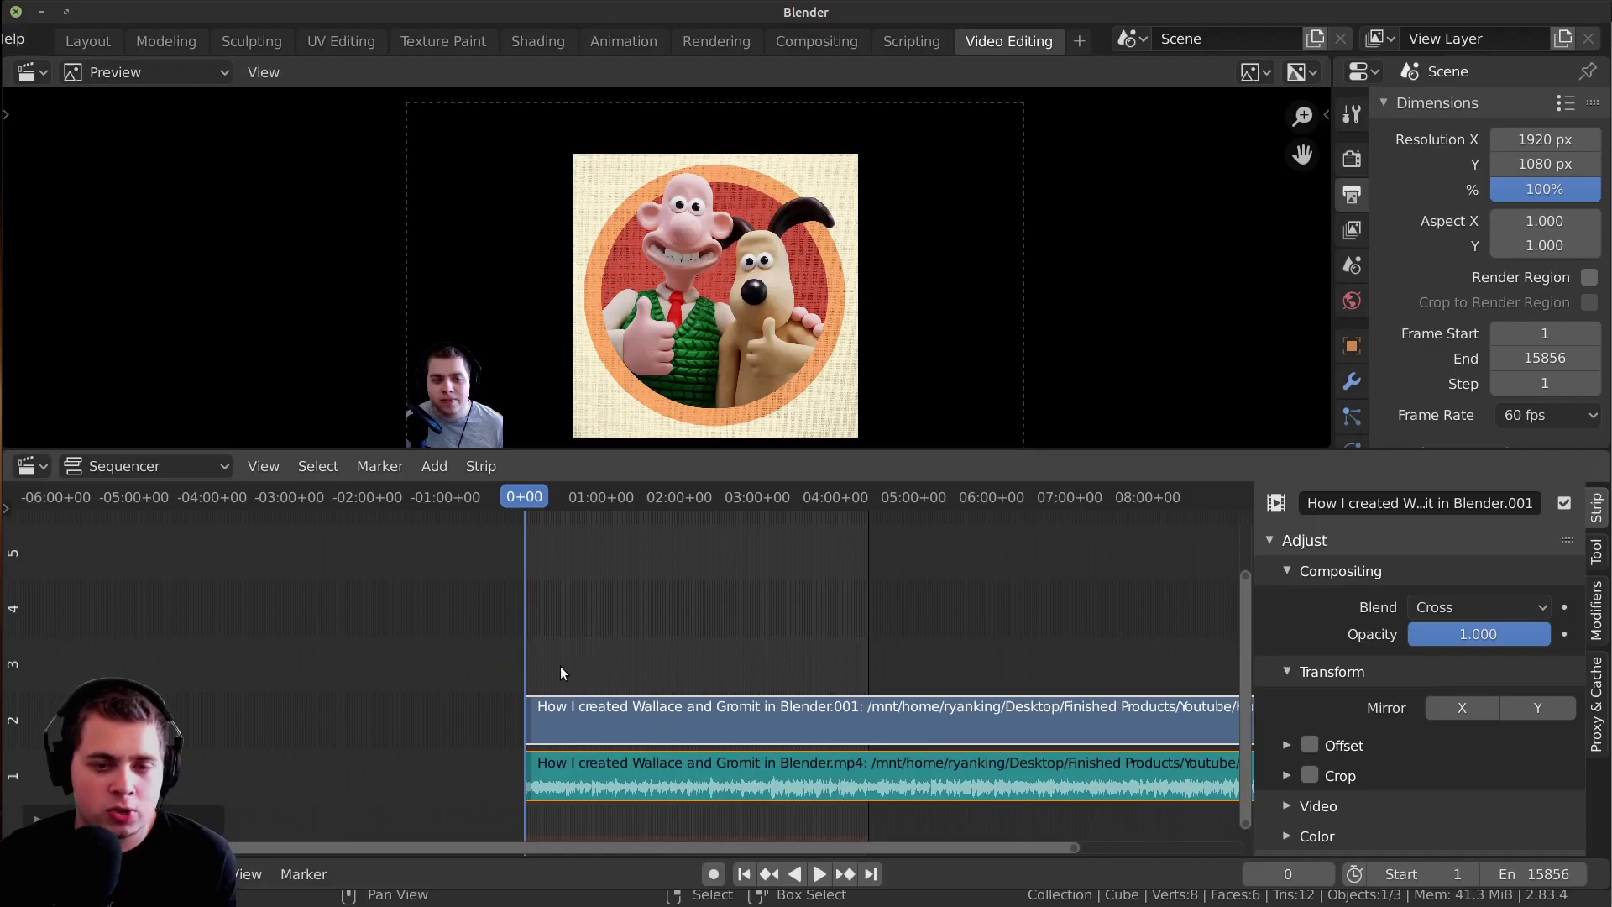
{"action": "key", "text": "ctrl+g"}
- Cut the meta strip at 34+46 and delete the part after the cut
{"action": "scroll", "coordinate": [473, 694], "scroll_direction": "up", "scroll_amount": 2}
{"action": "left_click", "coordinate": [540, 661]}
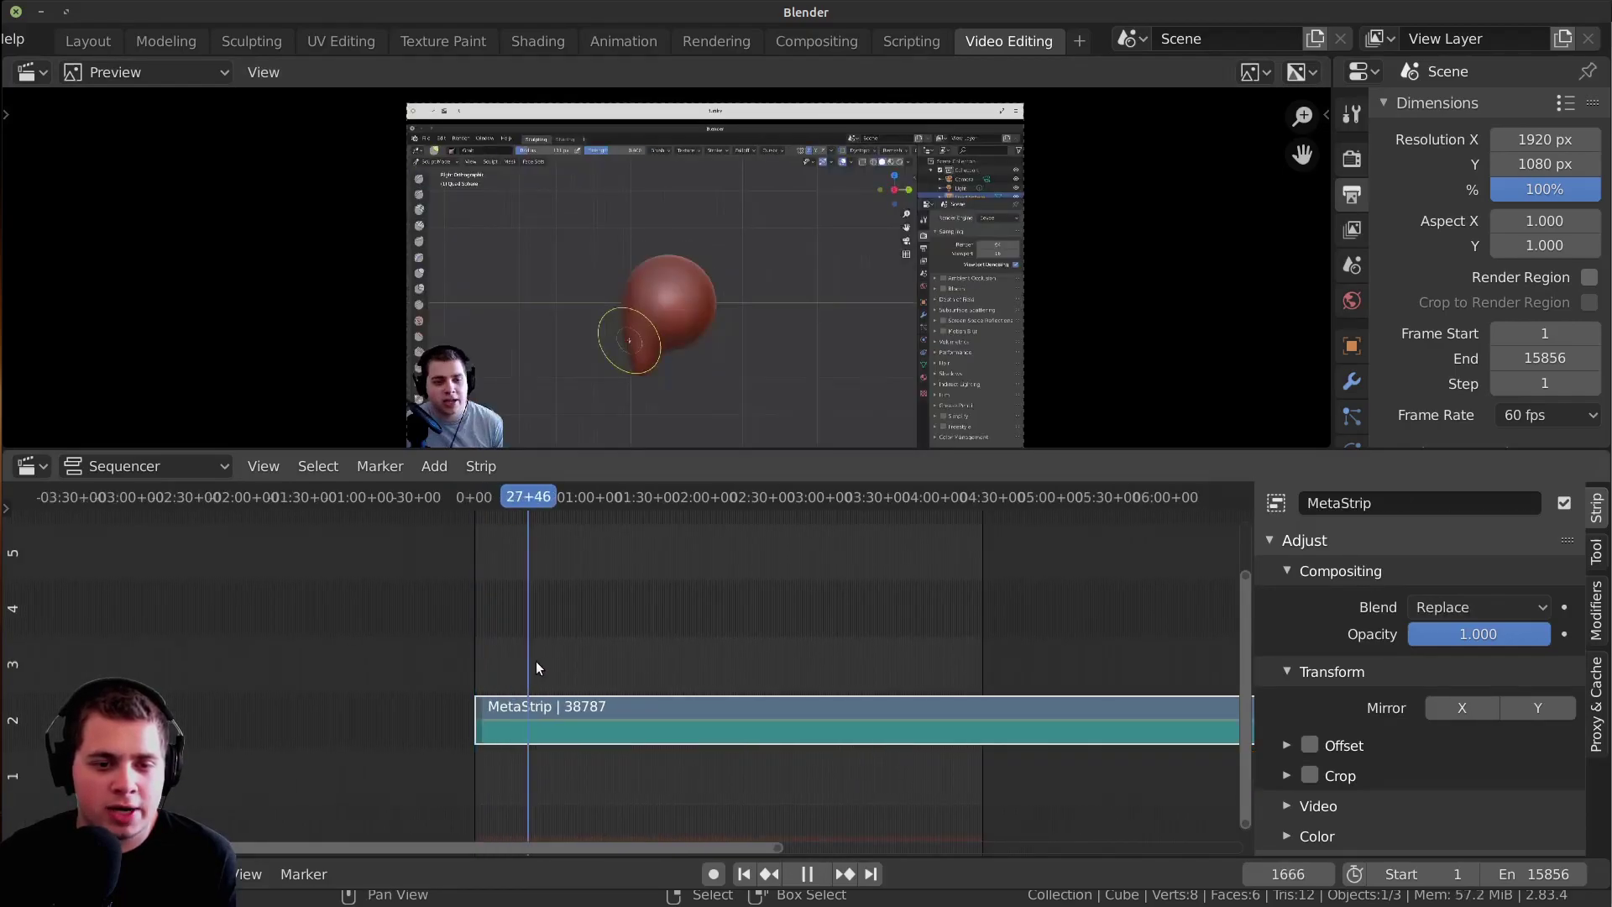
{"action": "key", "text": "k"}
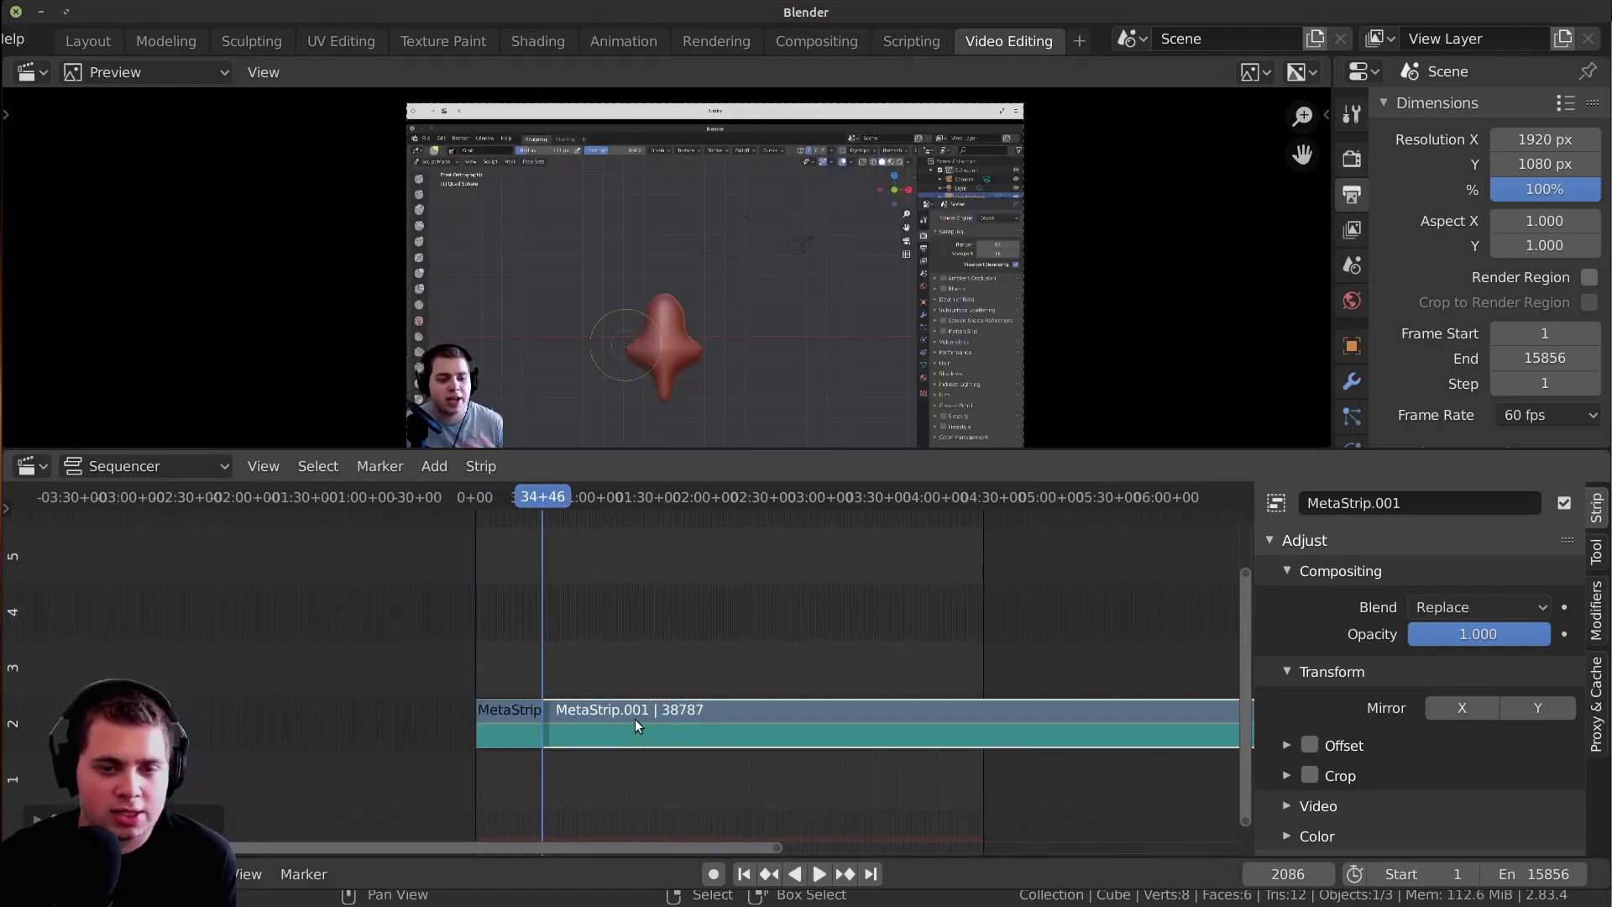
{"action": "key", "text": "x"}
{"action": "left_click", "coordinate": [635, 722]}
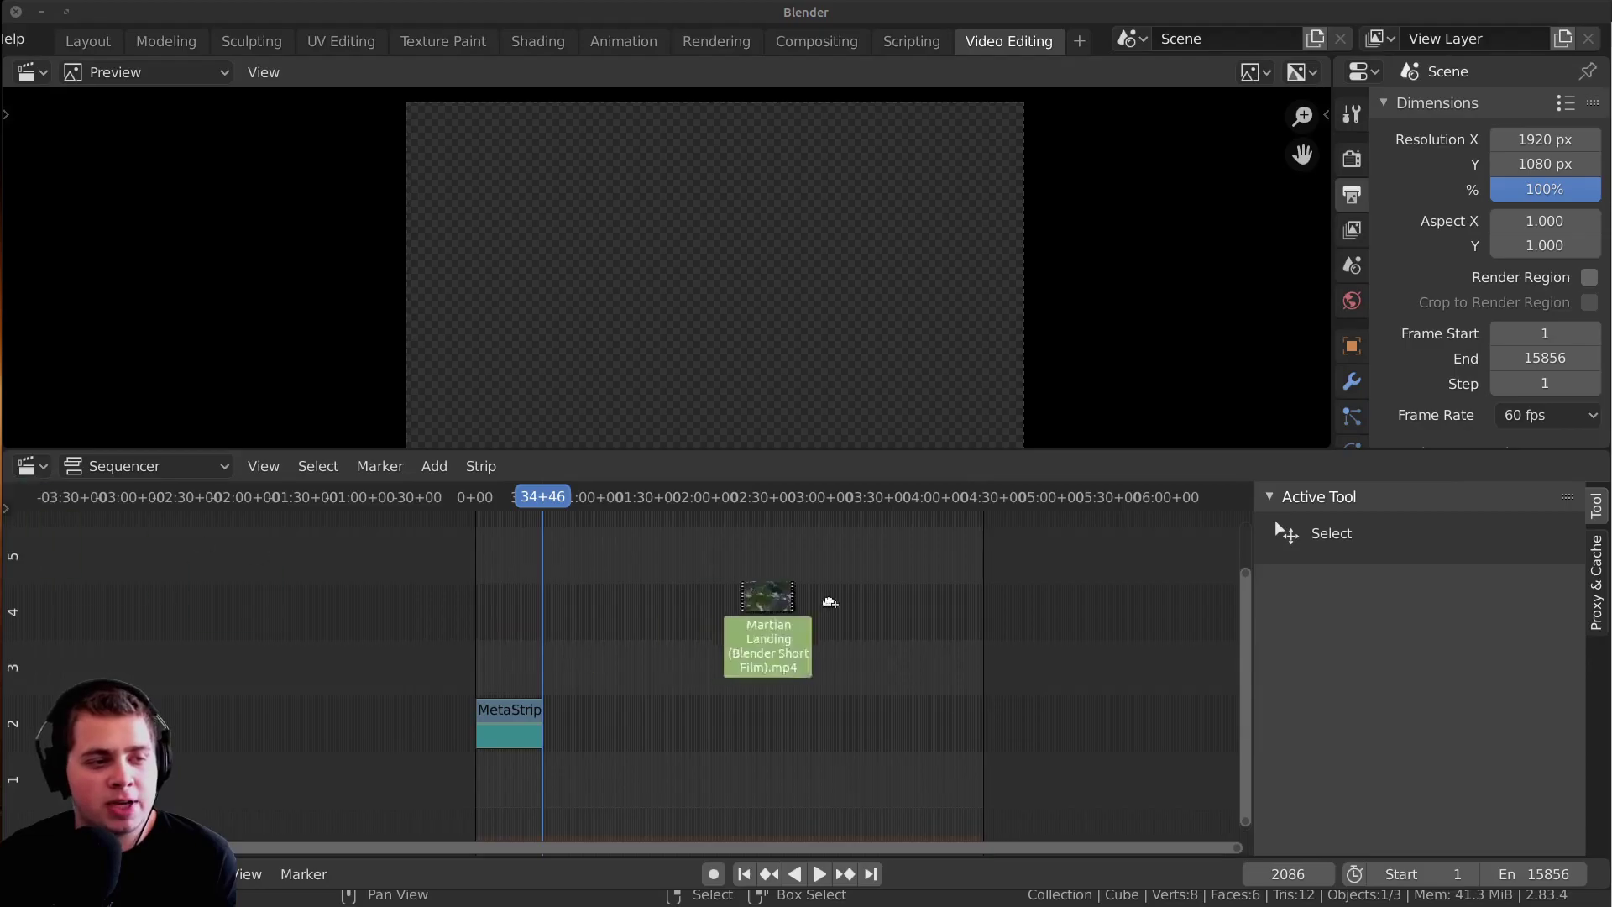
- Drop the Martian Landing clip into the sequencer at the playhead
{"action": "left_click_drag", "start_coordinate": [766, 641], "coordinate": [641, 672]}
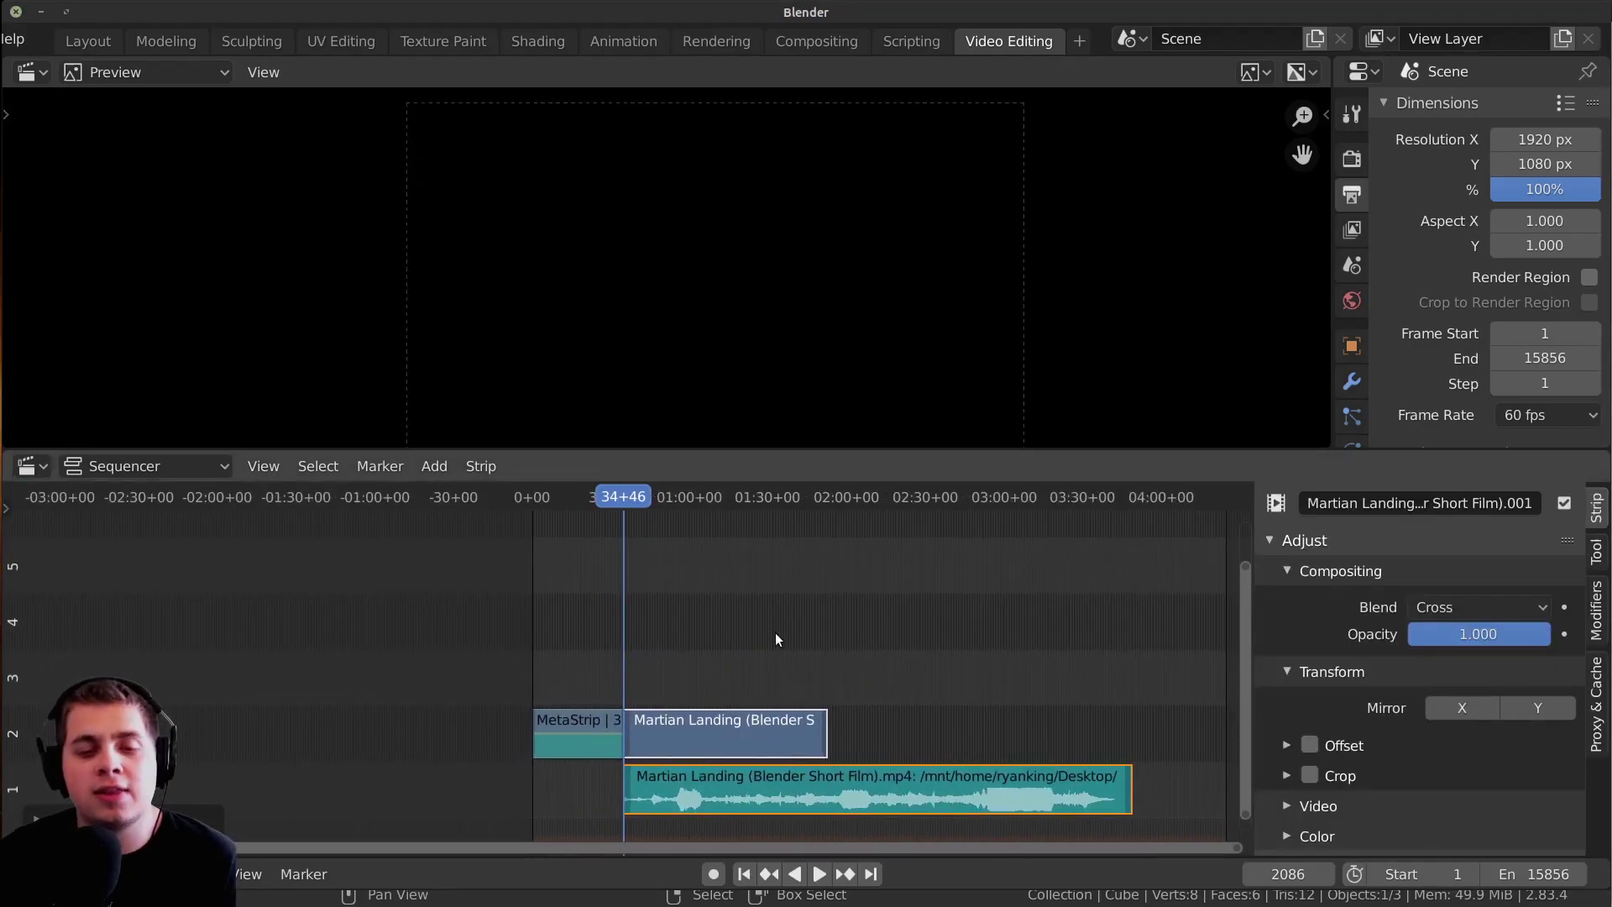
{"action": "scroll", "coordinate": [774, 632], "scroll_direction": "up", "scroll_amount": 2}
{"action": "scroll", "coordinate": [707, 581], "scroll_direction": "up", "scroll_amount": 1}
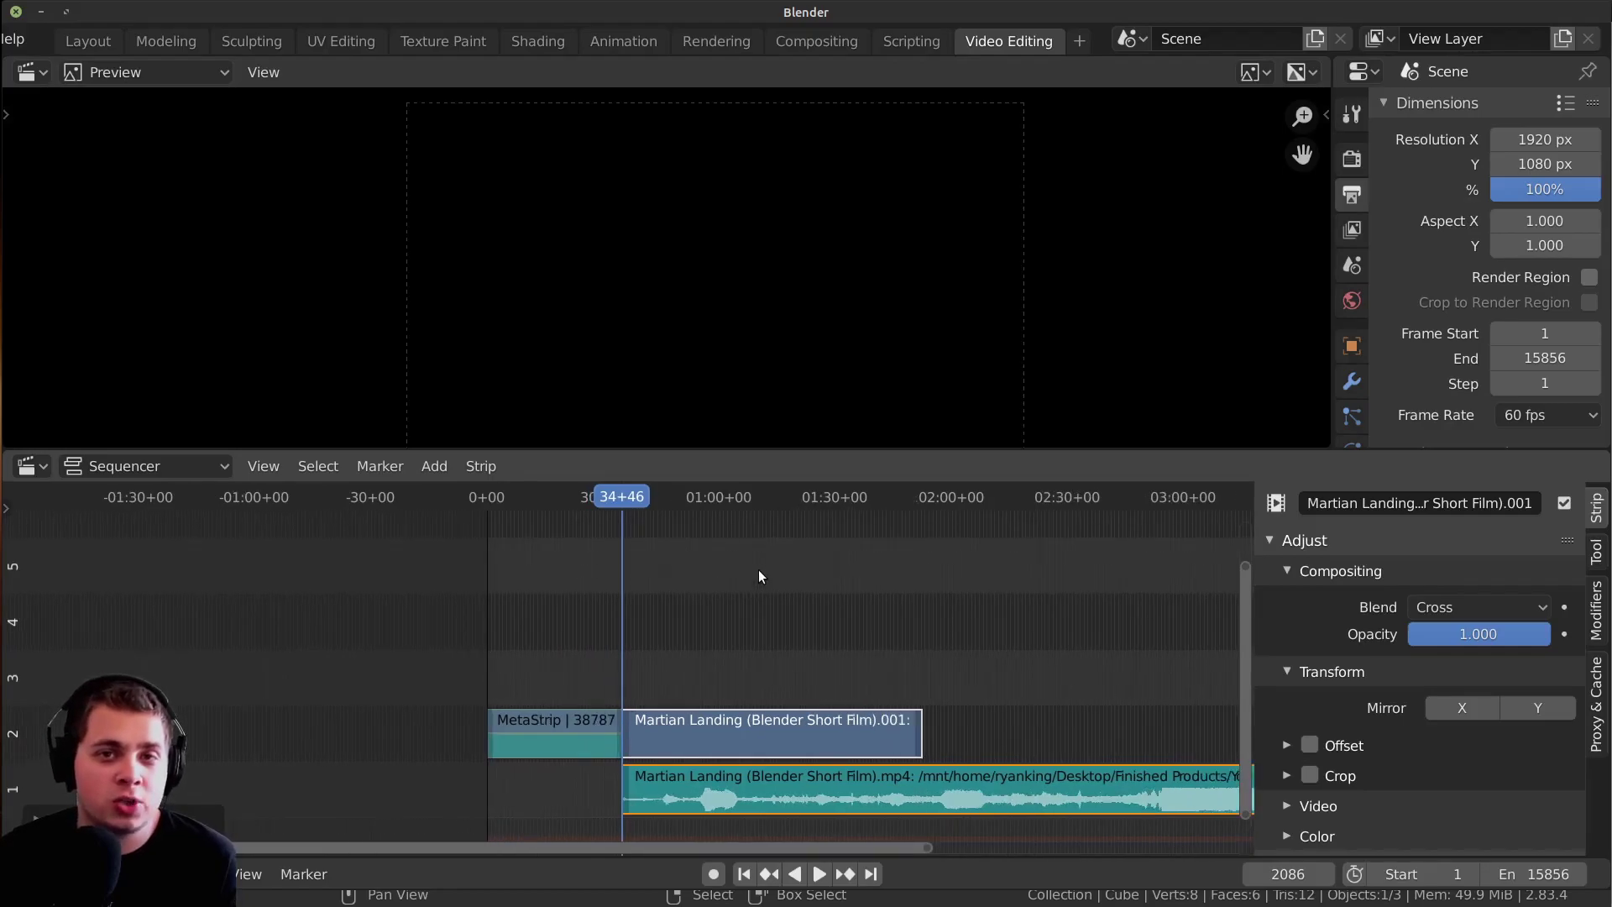
{"action": "scroll", "coordinate": [673, 574], "scroll_direction": "right", "scroll_amount": 5}
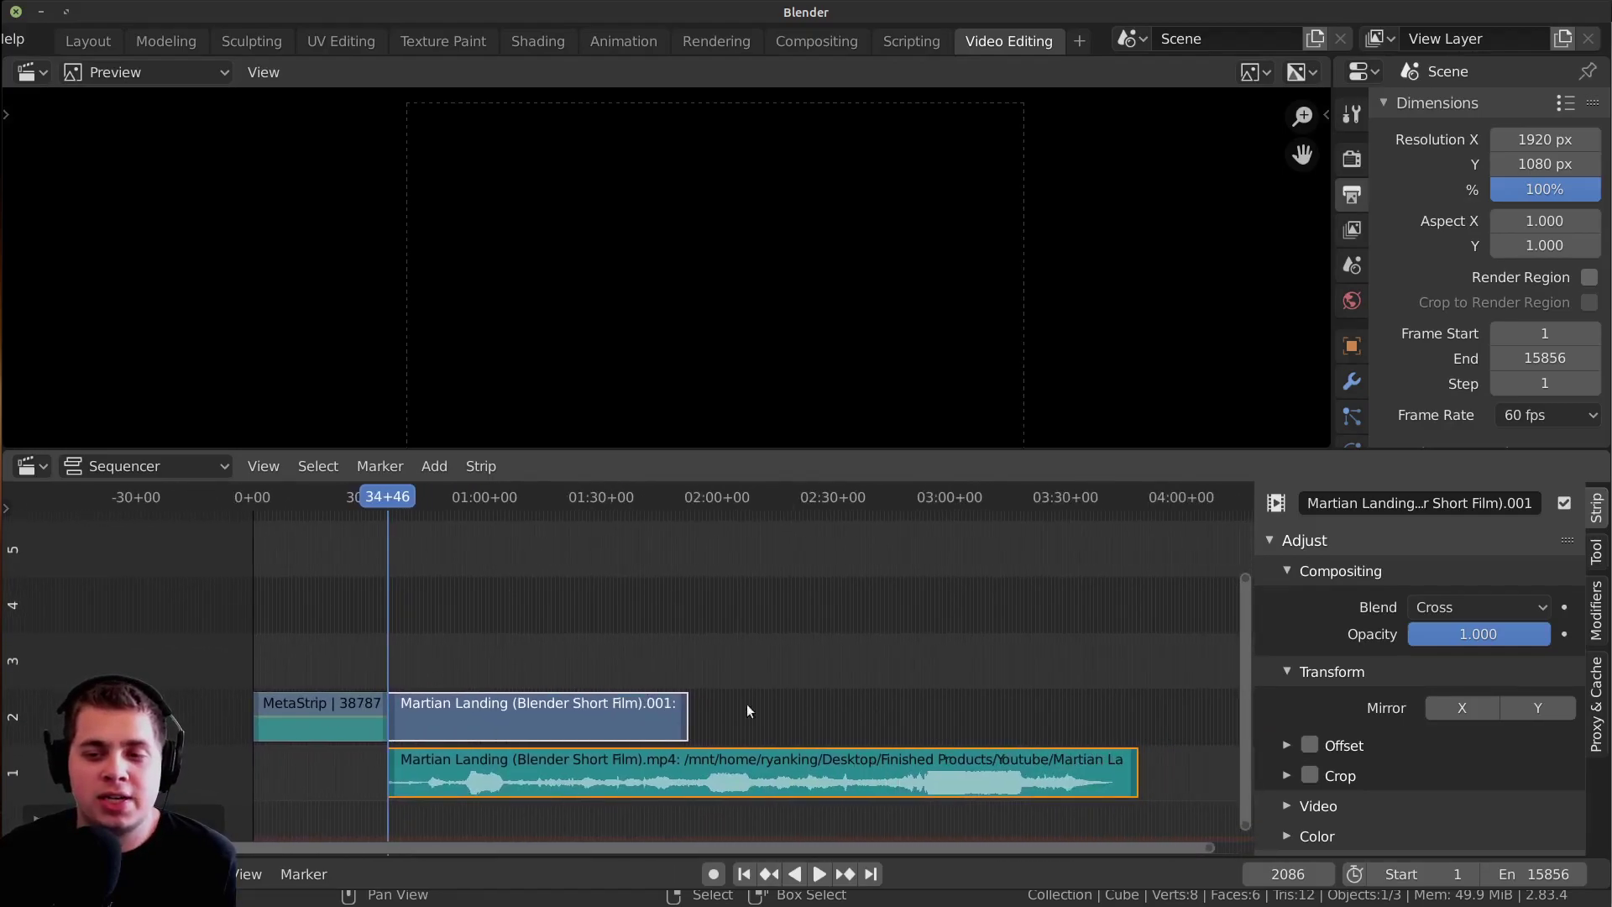
{"action": "scroll", "coordinate": [665, 687], "scroll_direction": "up", "scroll_amount": 2}
{"action": "scroll", "coordinate": [663, 689], "scroll_direction": "down", "scroll_amount": 3}
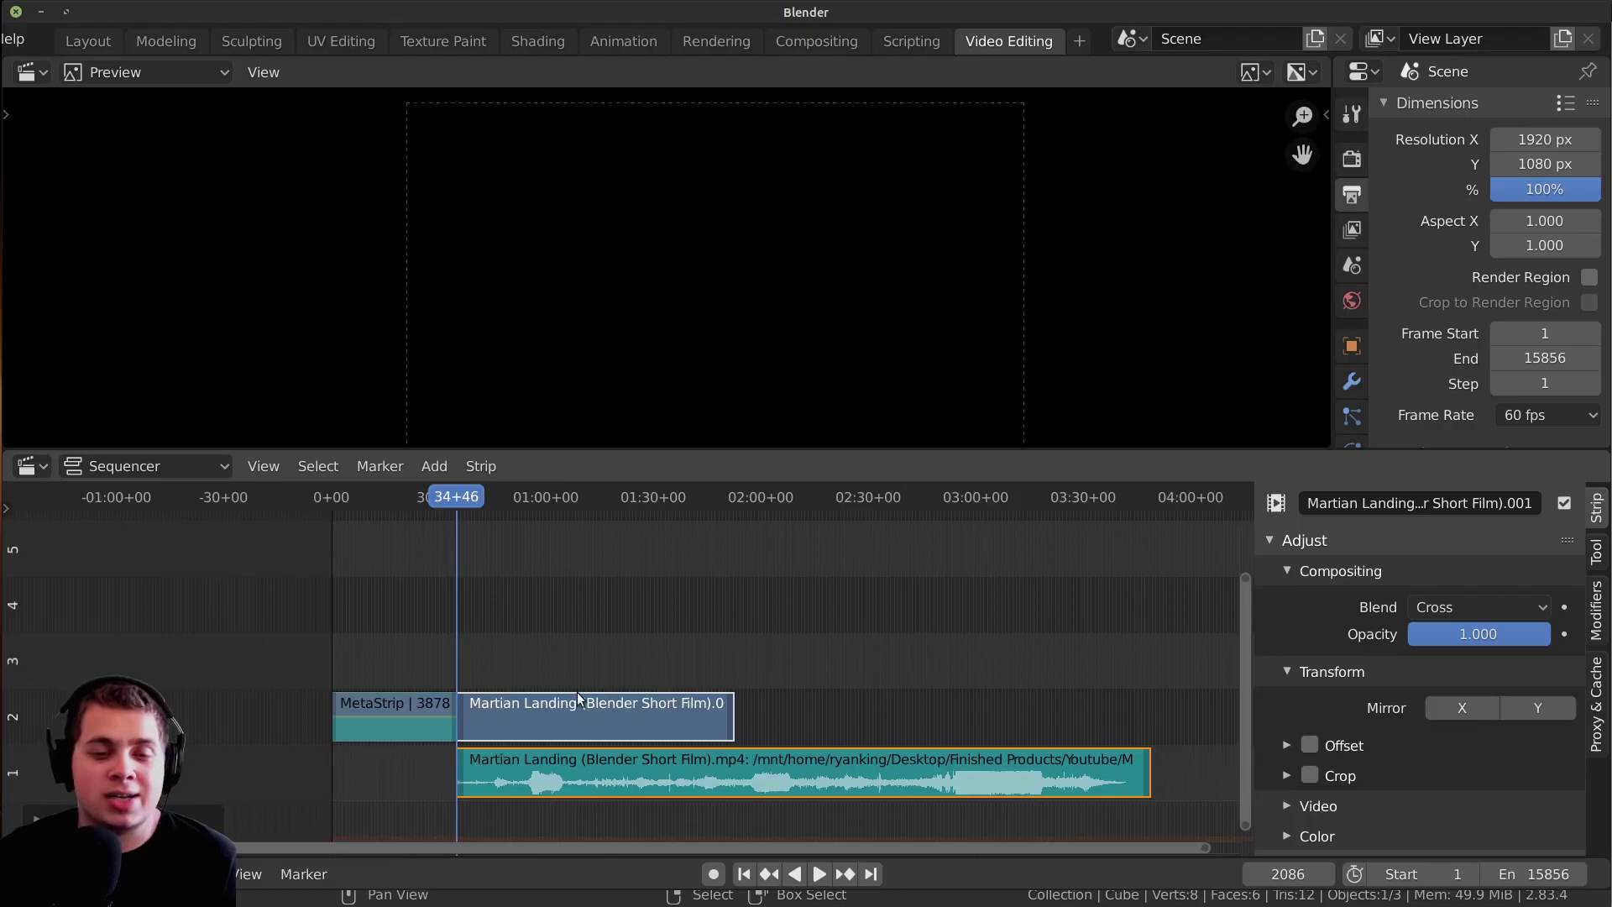
- Scrub through the clip to about 01:21, where the satellite appears above Mars
{"action": "left_click", "coordinate": [559, 678]}
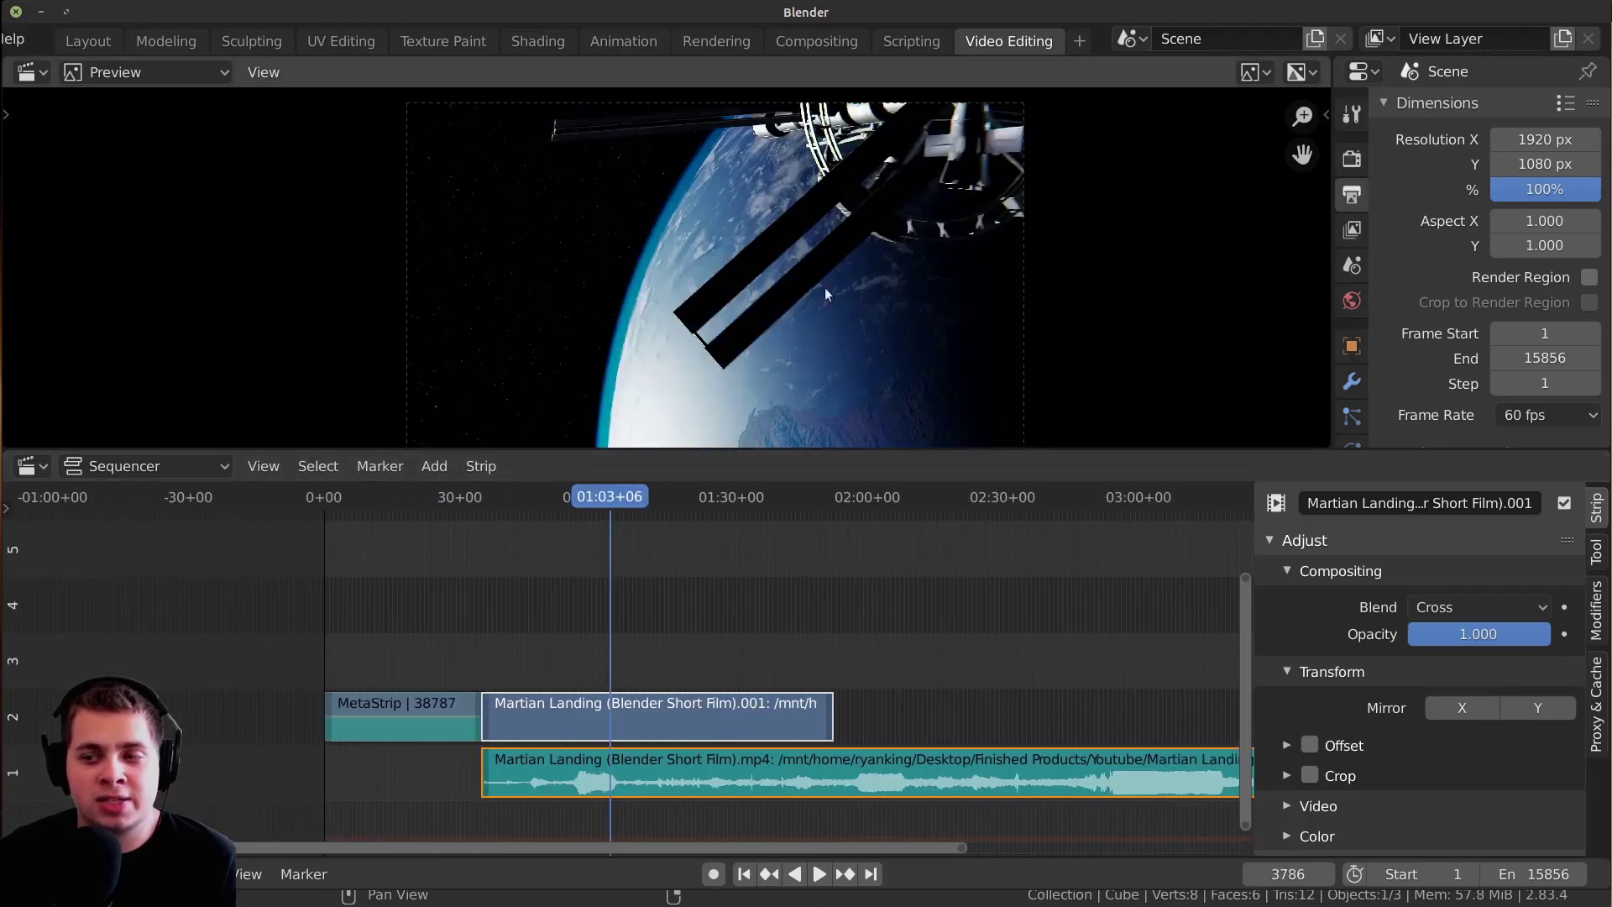
{"action": "left_click", "coordinate": [647, 671]}
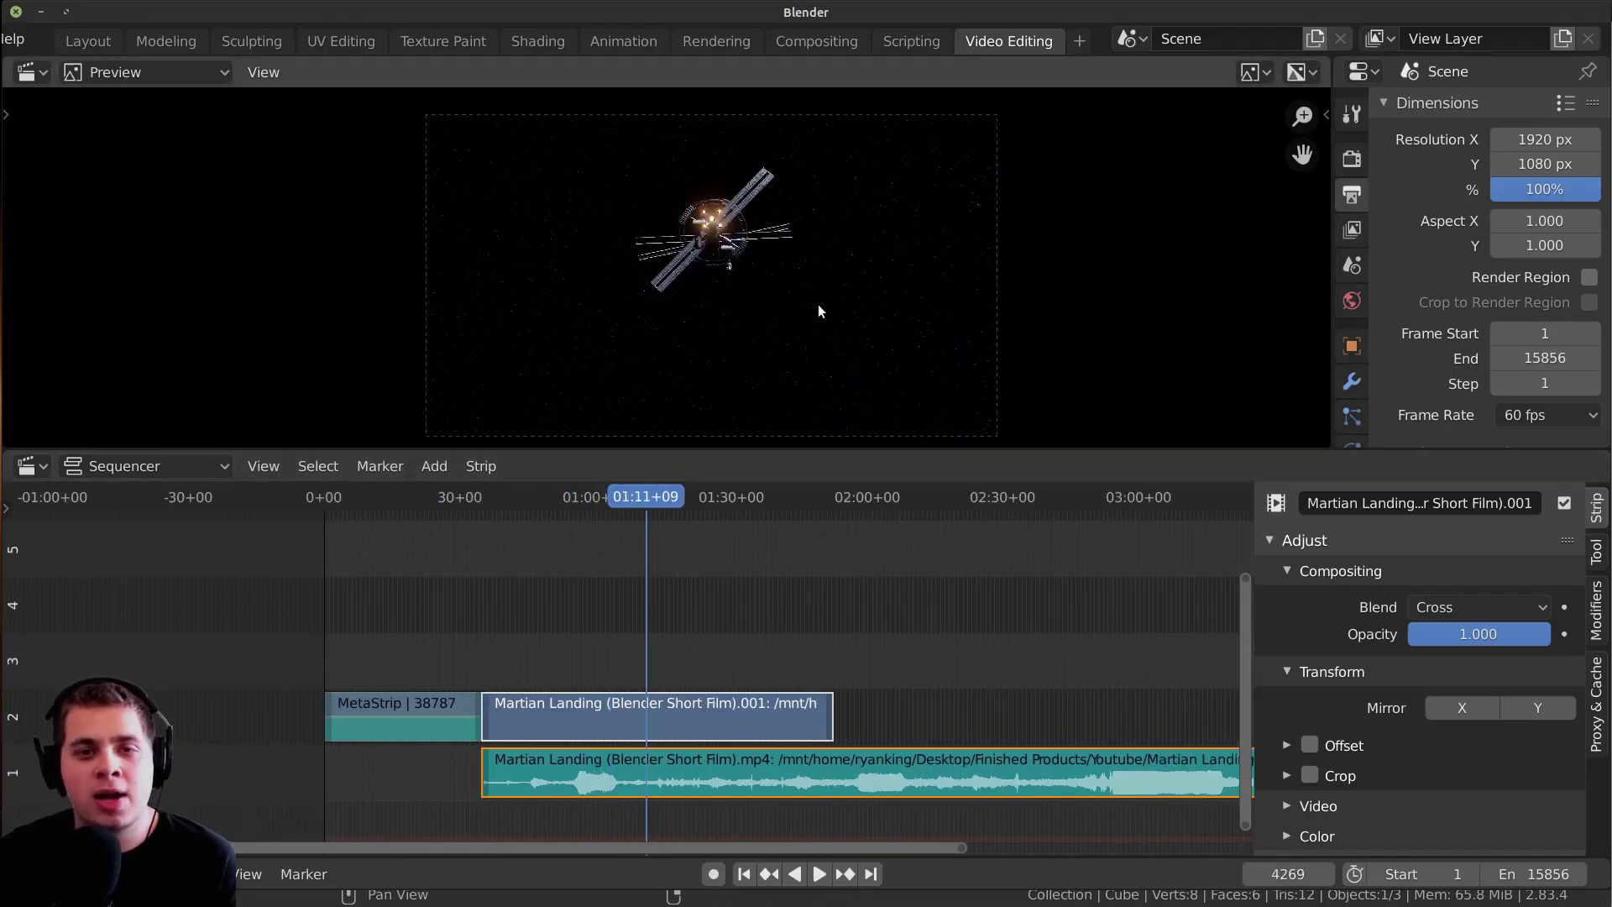
{"action": "scroll", "coordinate": [819, 311], "scroll_direction": "up", "scroll_amount": 1}
{"action": "scroll", "coordinate": [725, 627], "scroll_direction": "up", "scroll_amount": 2}
{"action": "left_click", "coordinate": [676, 632]}
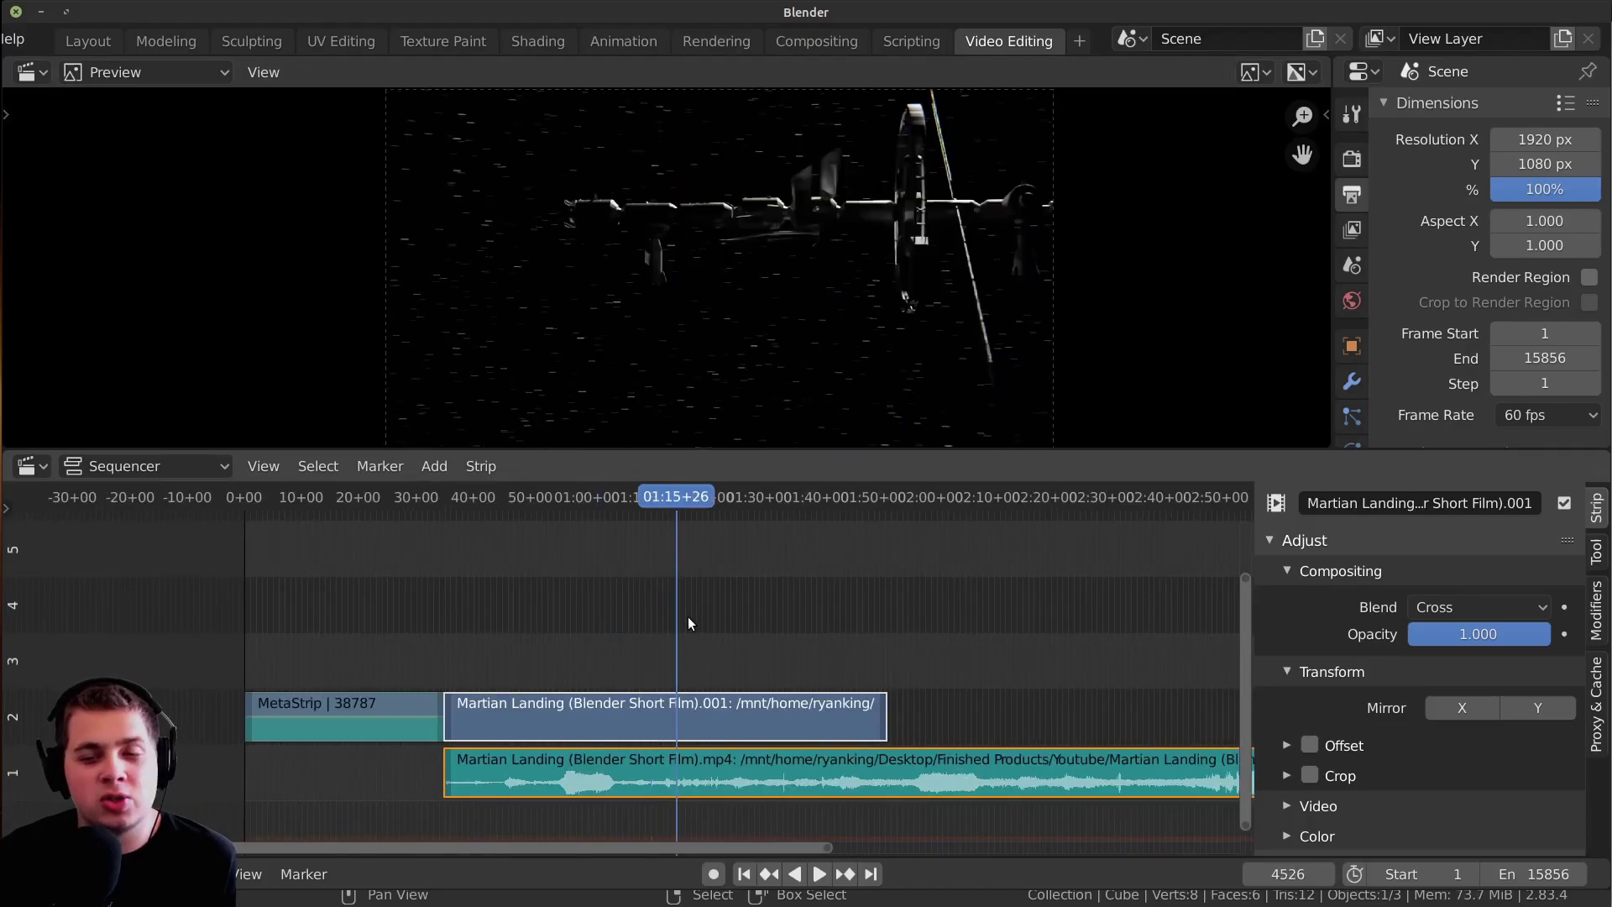
{"action": "left_click", "coordinate": [709, 627]}
{"action": "scroll", "coordinate": [682, 688], "scroll_direction": "down", "scroll_amount": 4}
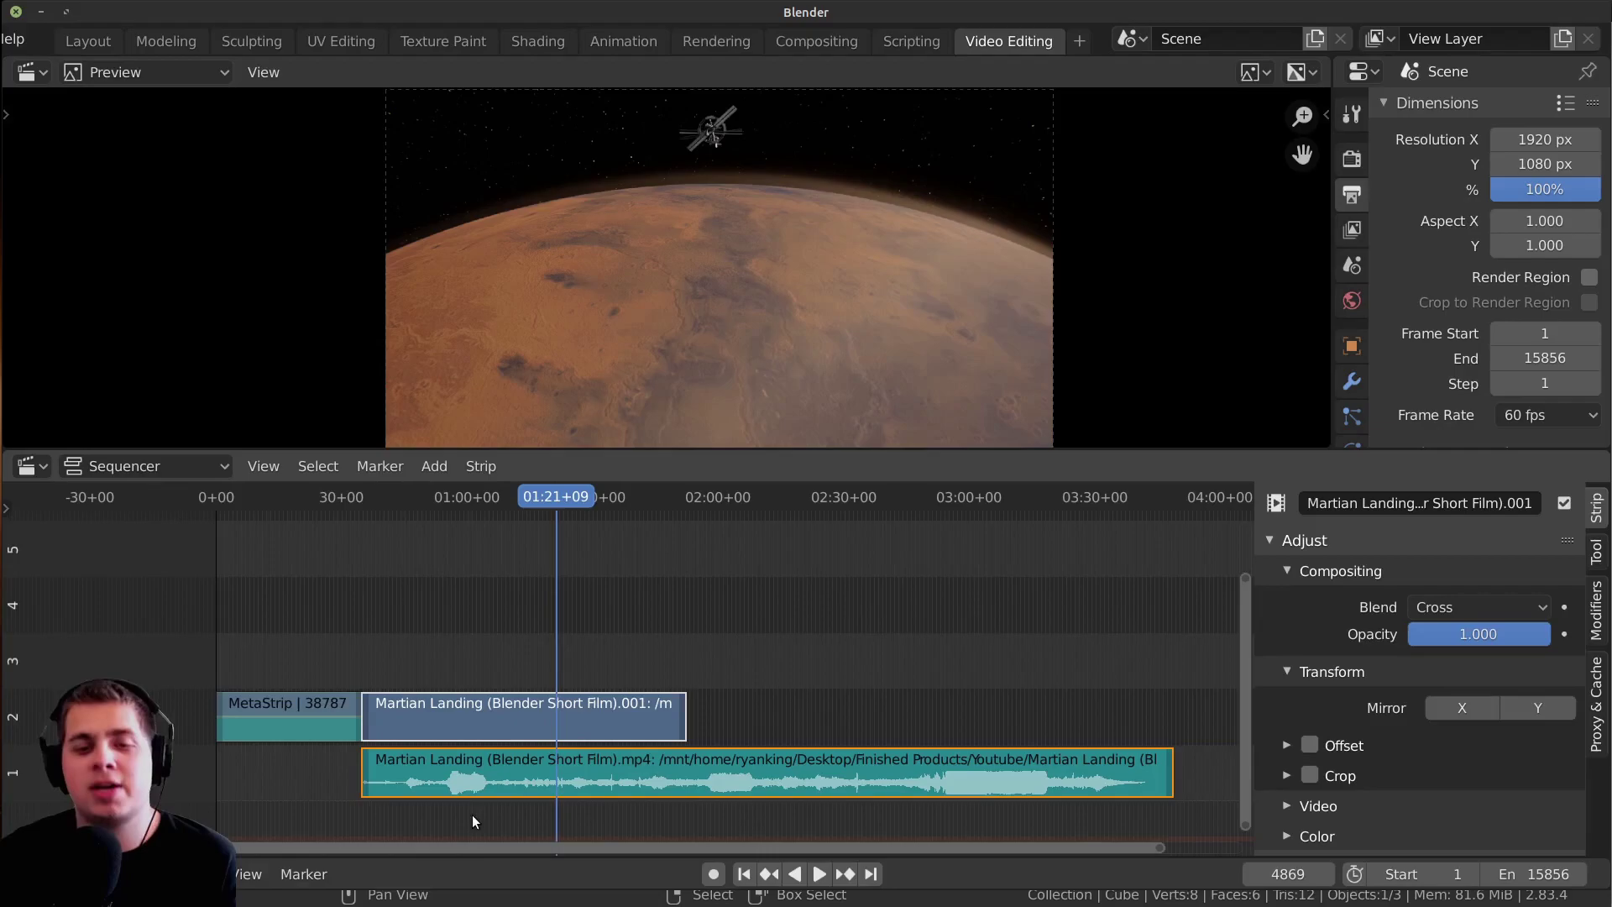
- Select the Martian Landing video and sound strips in turn, leaving the video strip active
{"action": "left_click", "coordinate": [687, 710]}
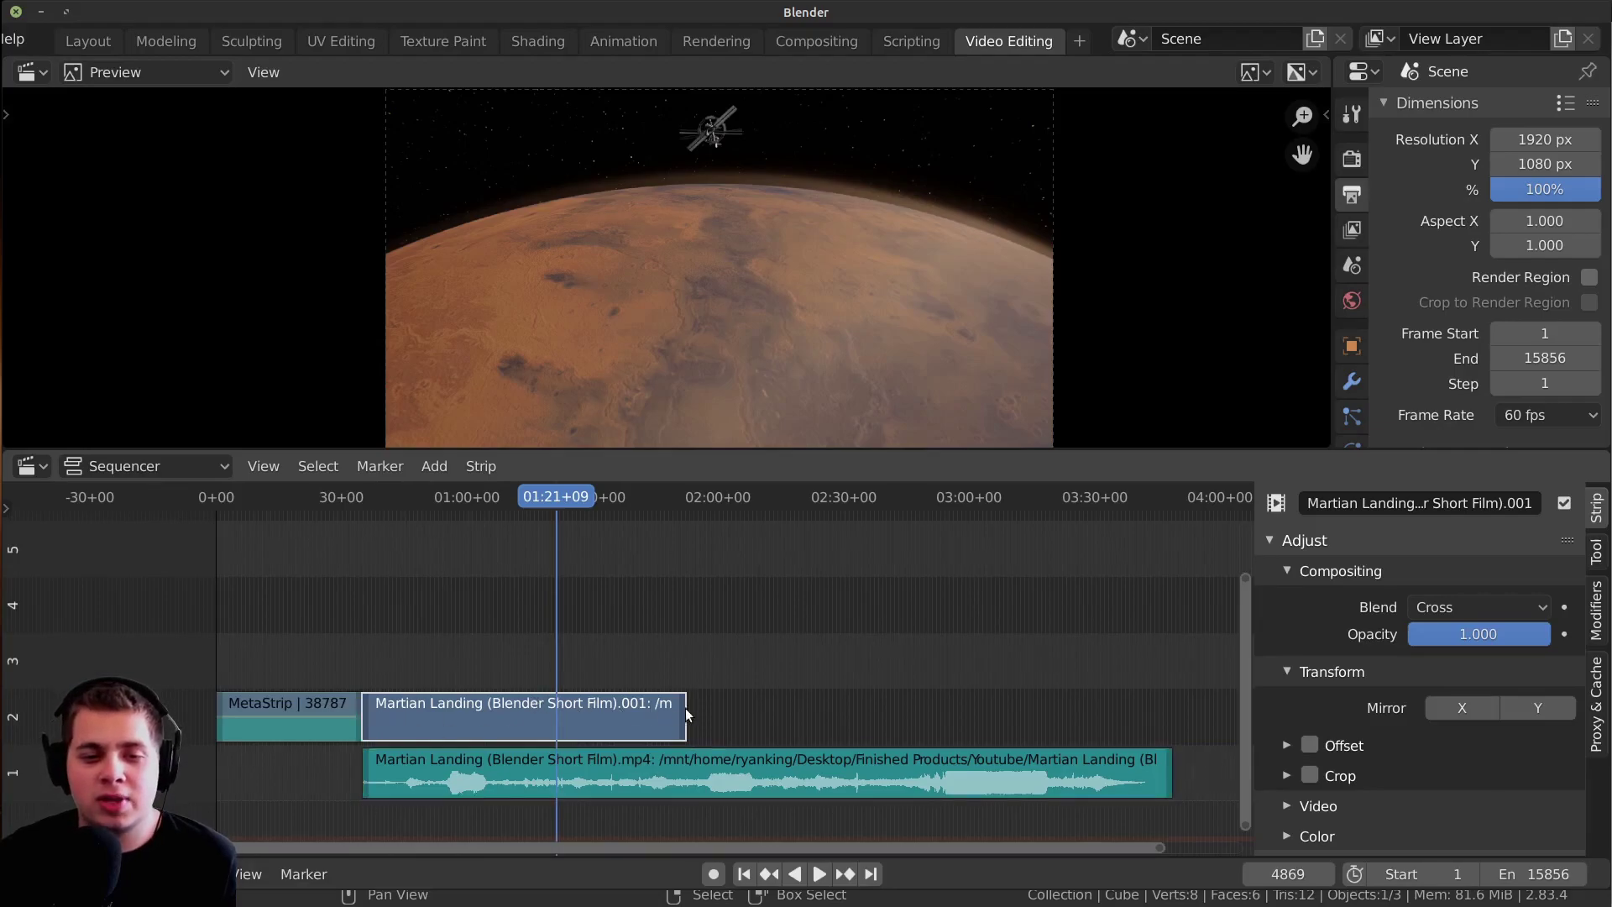
{"action": "left_click", "coordinate": [707, 784]}
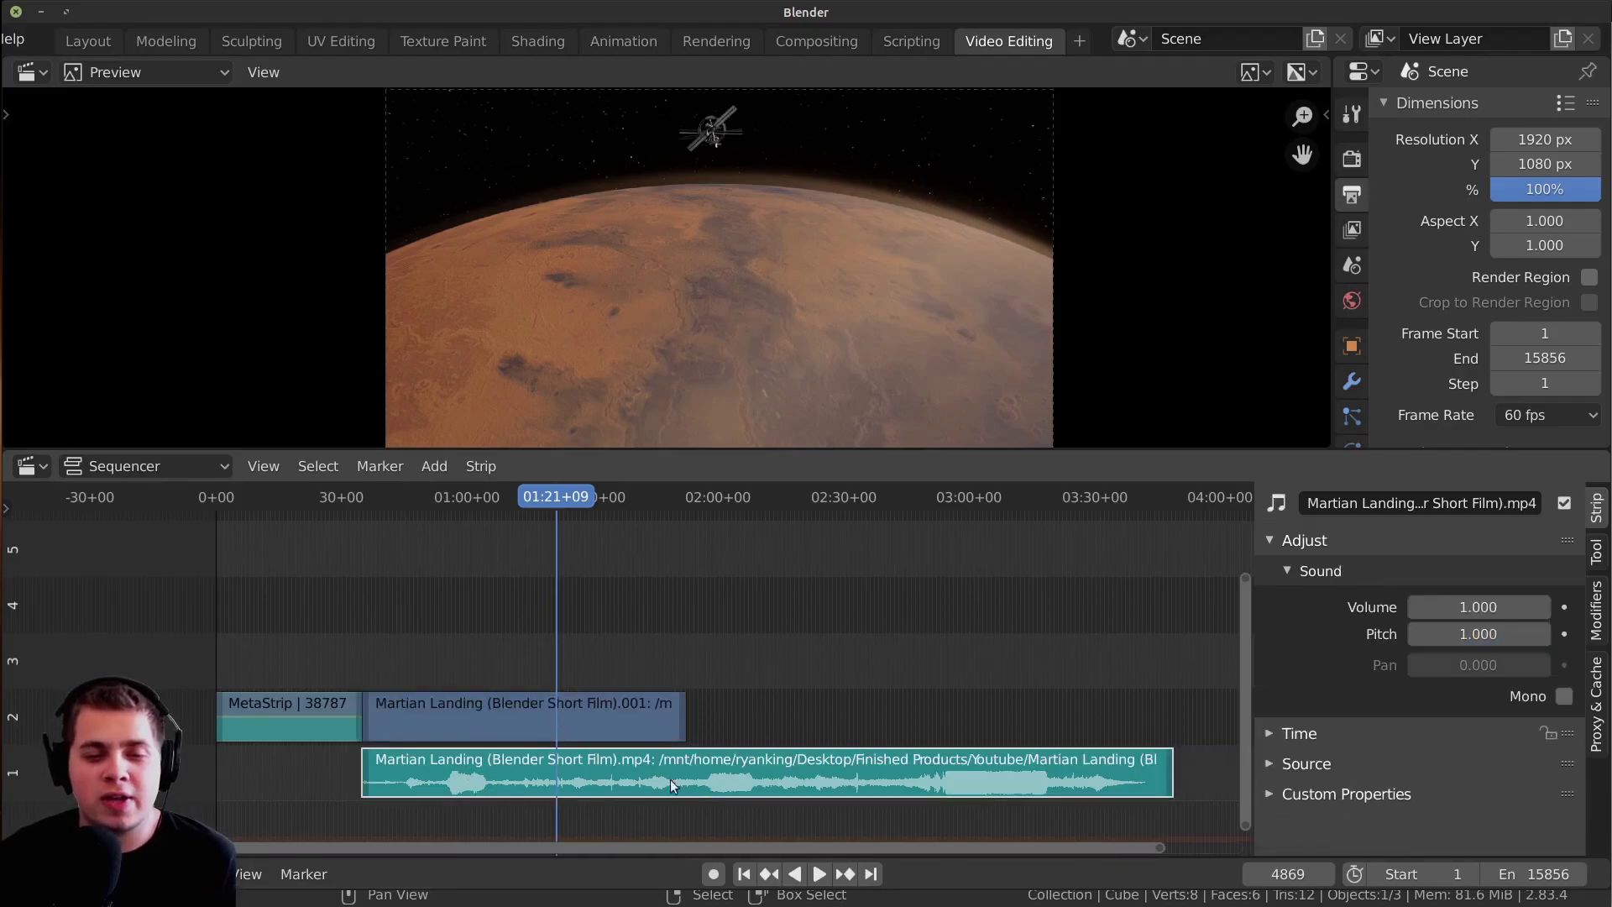
{"action": "left_click", "coordinate": [556, 725]}
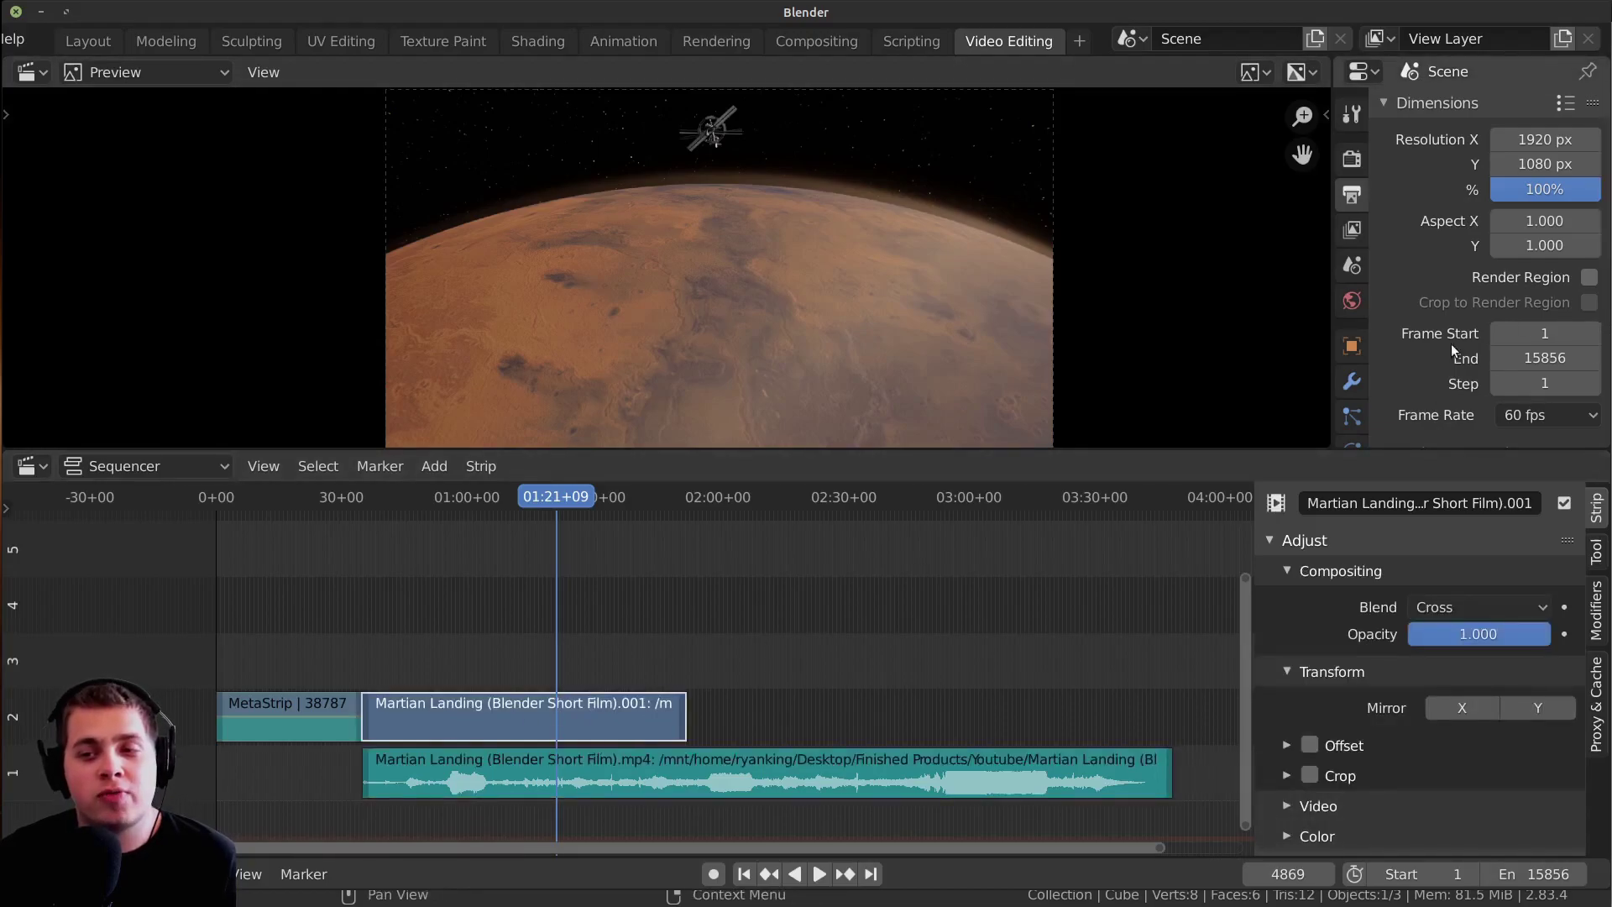
{"action": "scroll", "coordinate": [1450, 344], "scroll_direction": "down", "scroll_amount": 2}
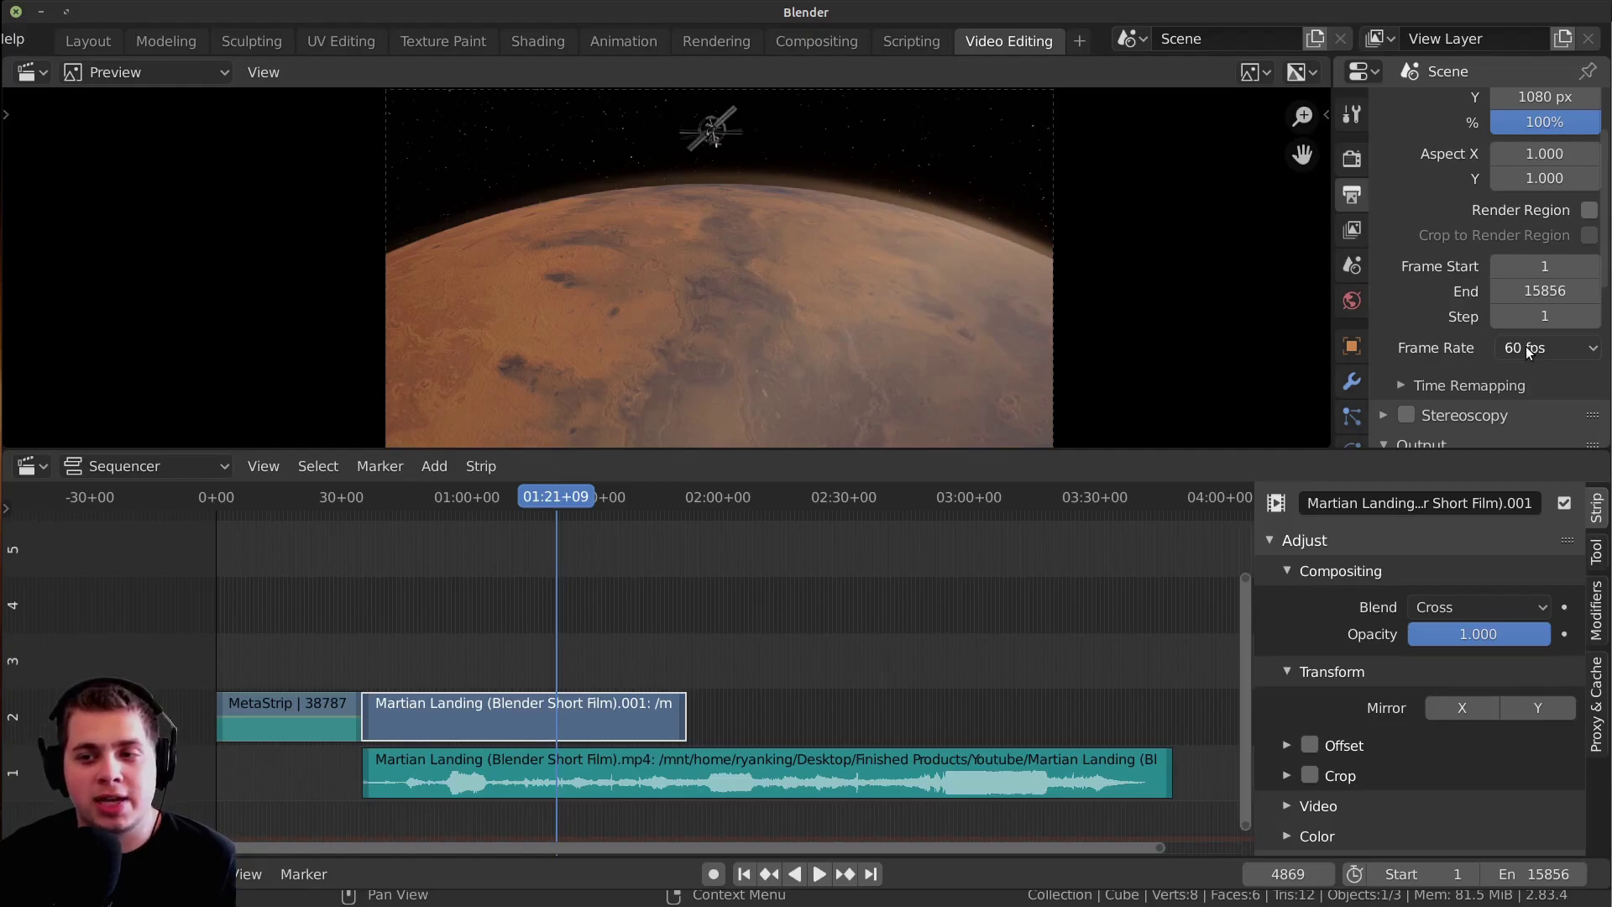
{"action": "left_click", "coordinate": [1524, 346]}
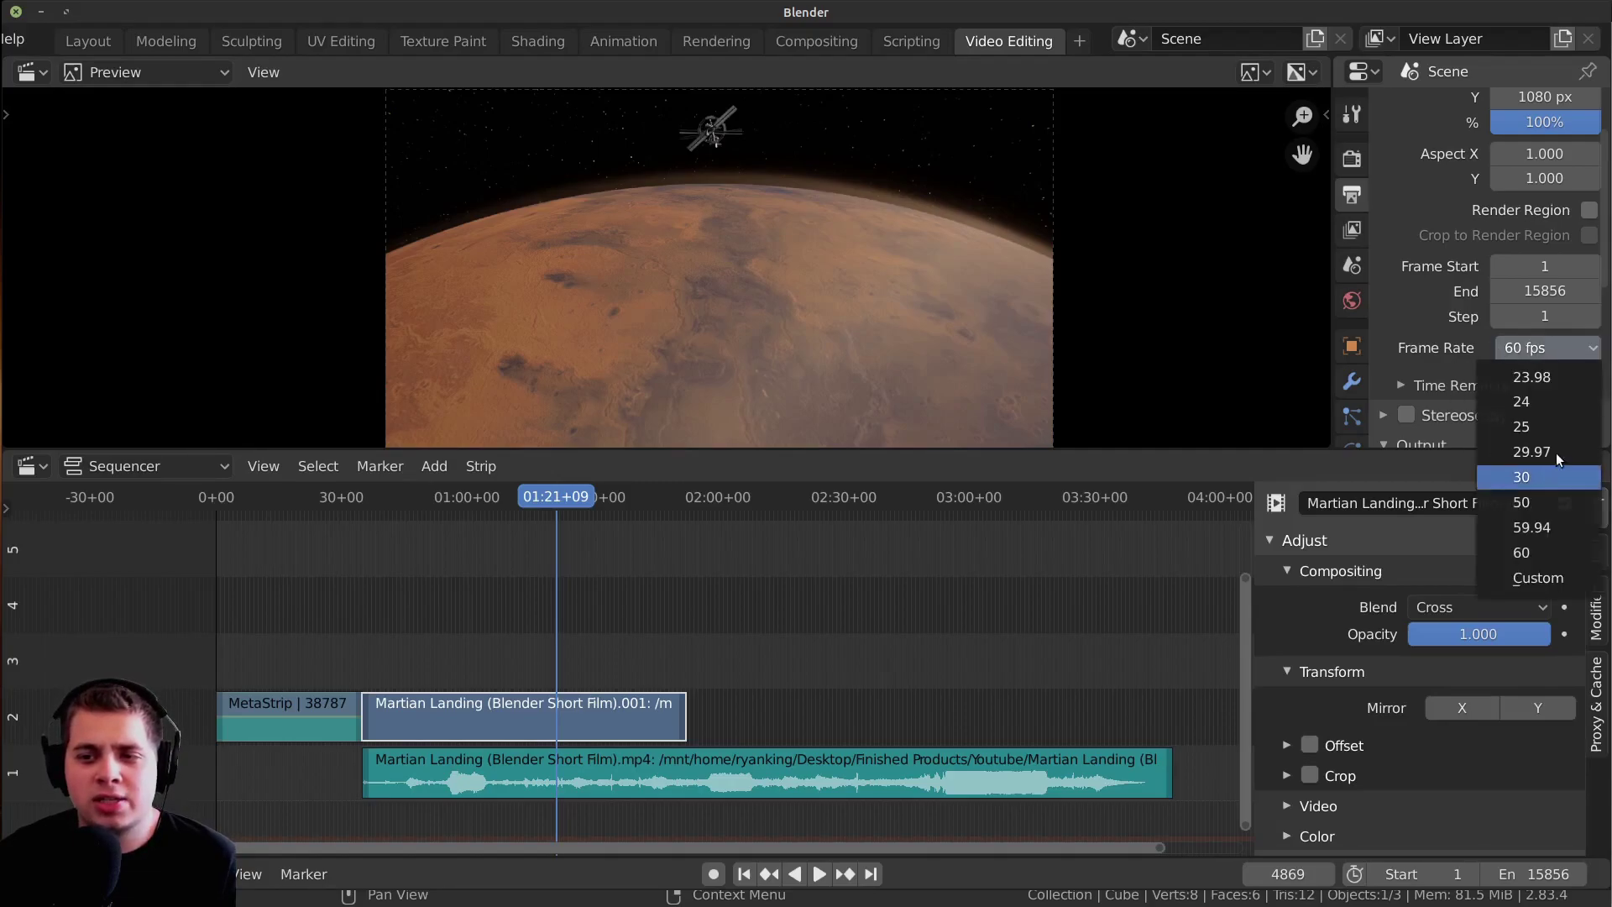
{"action": "left_click", "coordinate": [1535, 403]}
{"action": "scroll", "coordinate": [572, 704], "scroll_direction": "up", "scroll_amount": 3}
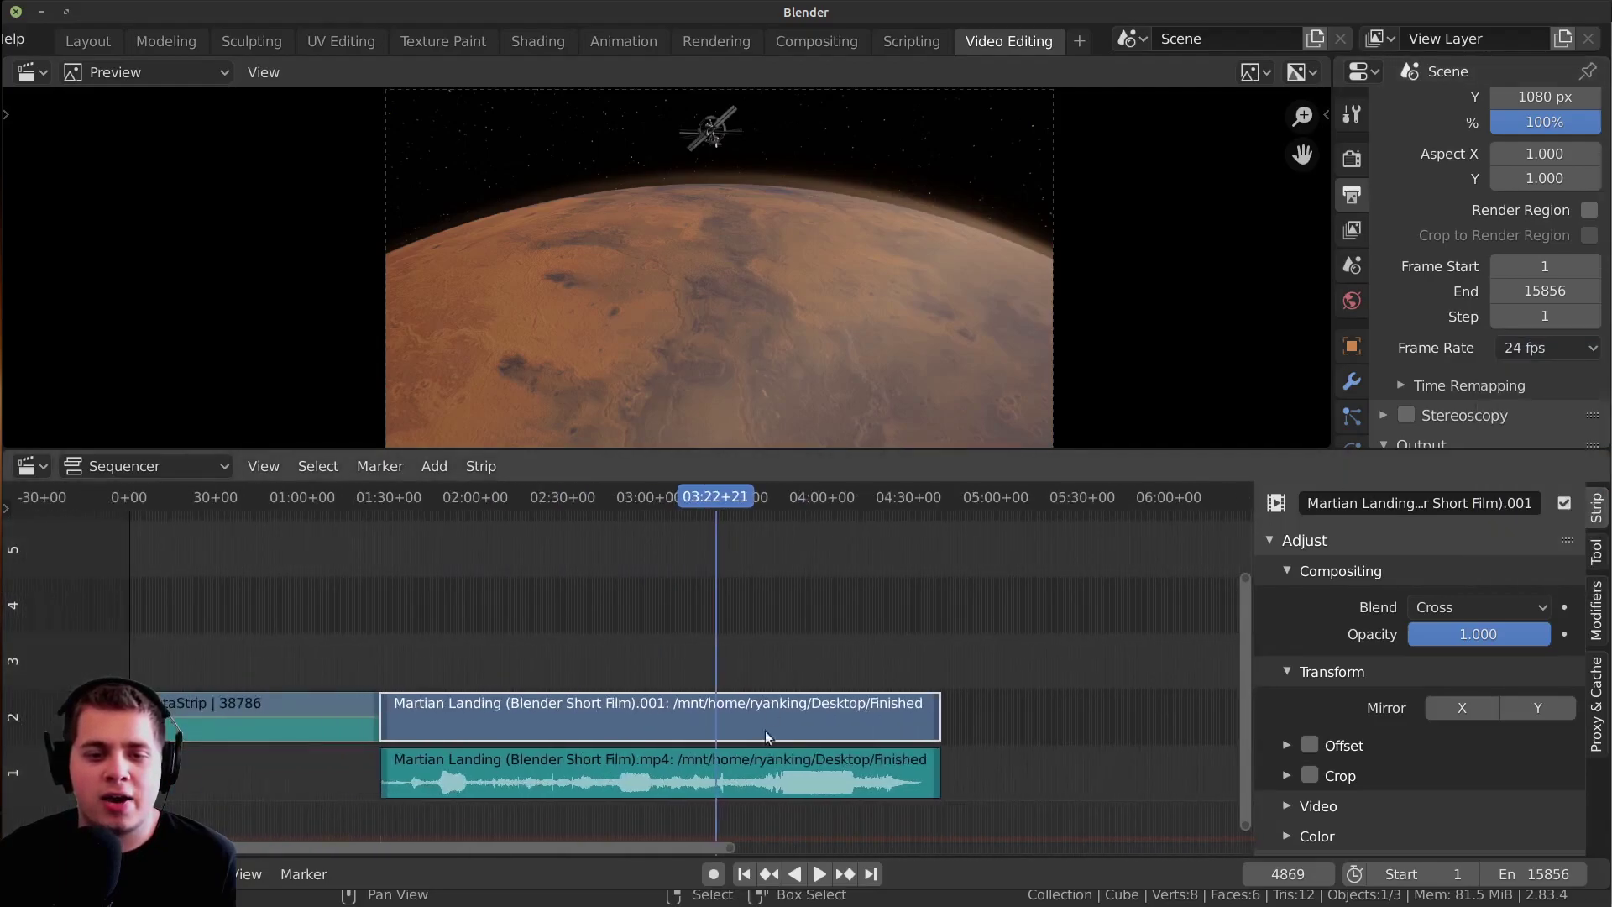
{"action": "left_click", "coordinate": [760, 755]}
{"action": "left_click", "coordinate": [753, 696]}
{"action": "left_click", "coordinate": [749, 761]}
{"action": "scroll", "coordinate": [804, 654], "scroll_direction": "left", "scroll_amount": 5}
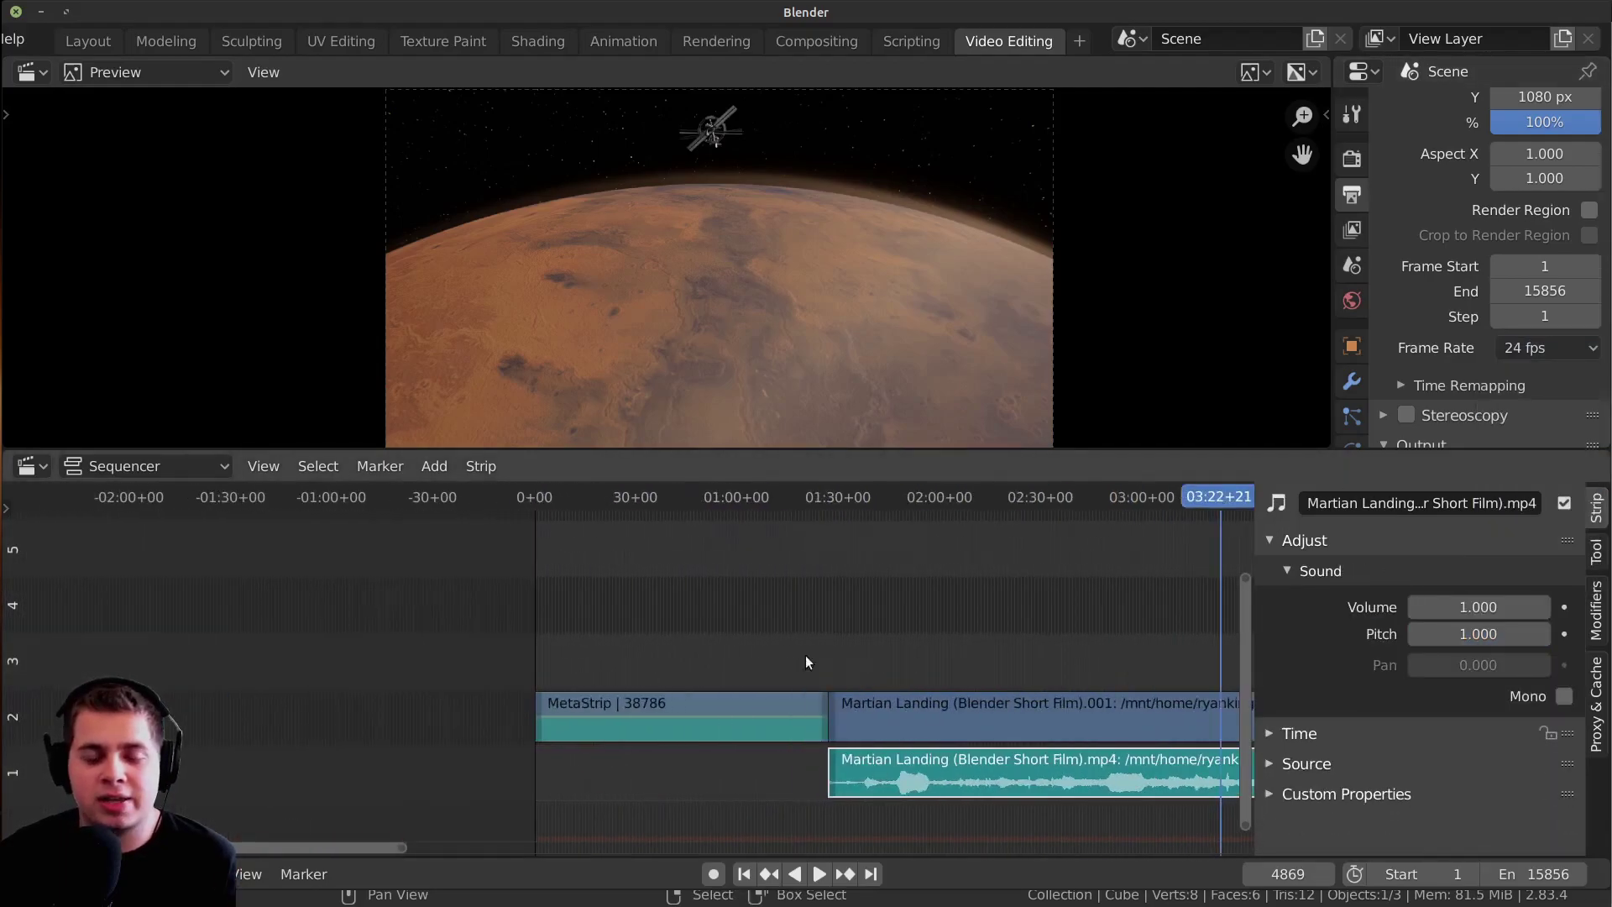
{"action": "scroll", "coordinate": [575, 672], "scroll_direction": "up", "scroll_amount": 2}
{"action": "left_click", "coordinate": [574, 672]}
{"action": "left_click", "coordinate": [621, 724]}
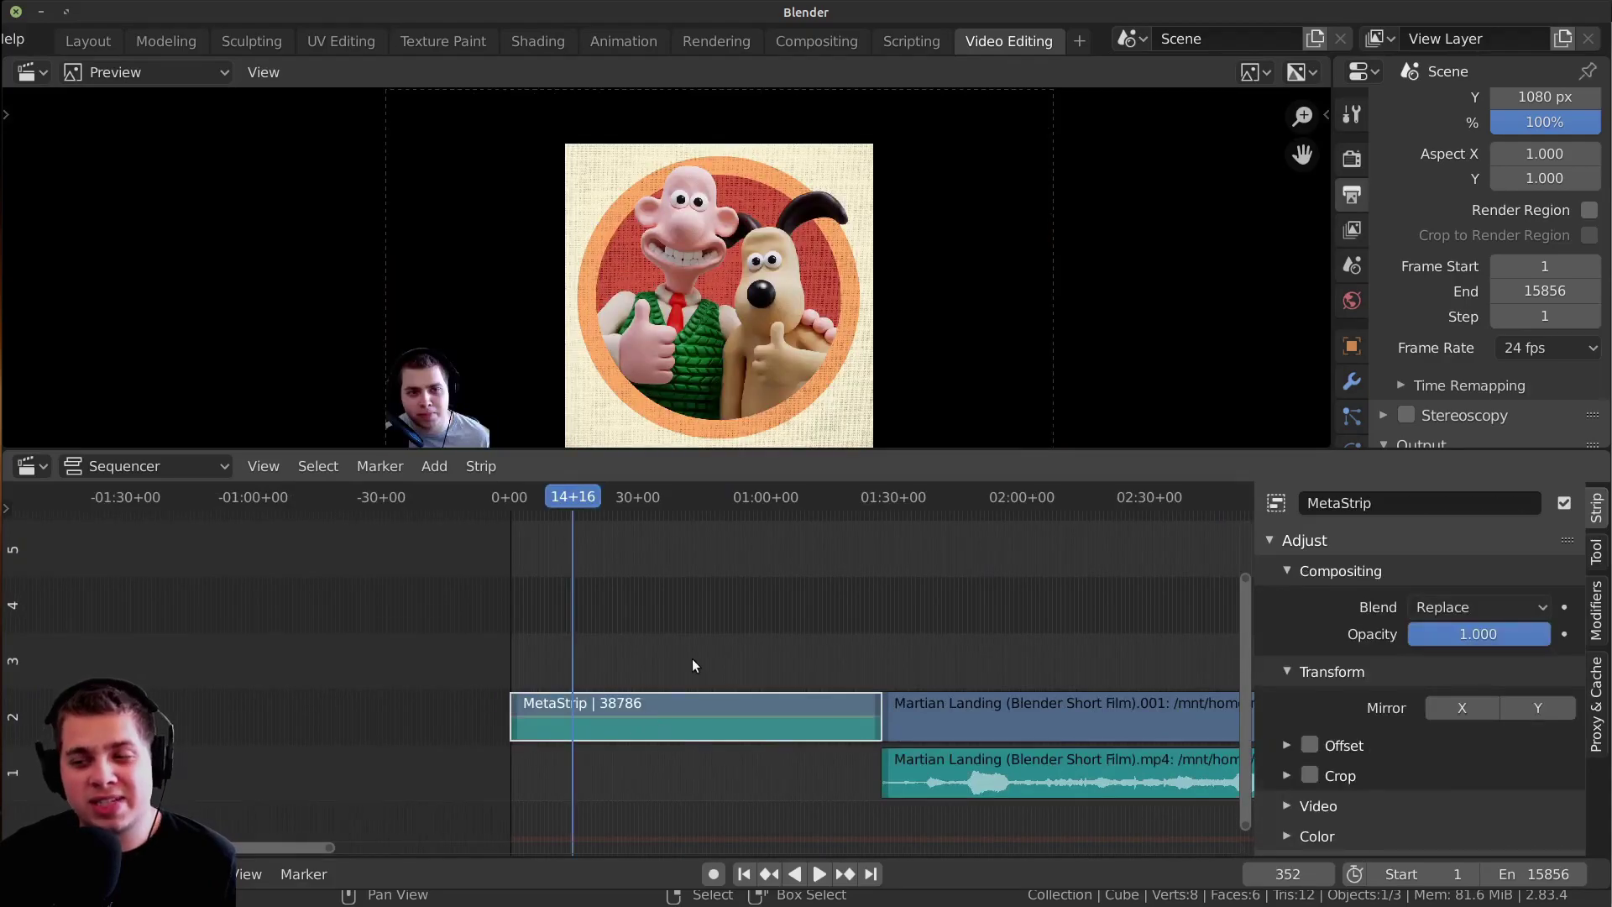
{"action": "scroll", "coordinate": [684, 679], "scroll_direction": "up", "scroll_amount": 2}
{"action": "key", "text": "space"}
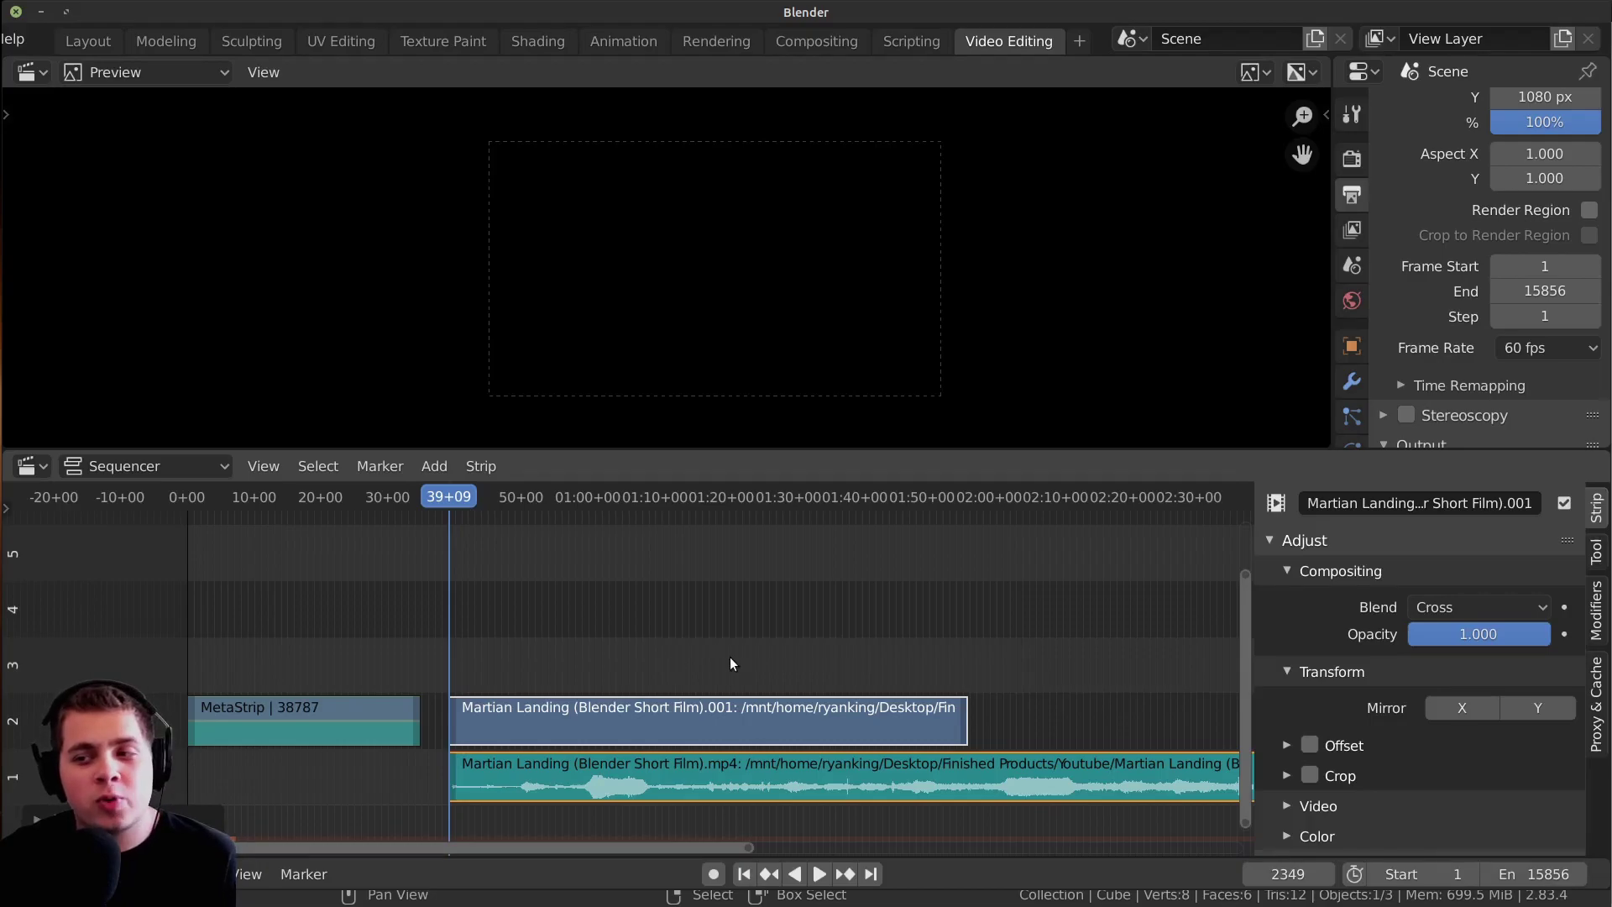
{"action": "scroll", "coordinate": [637, 652], "scroll_direction": "down", "scroll_amount": 1}
{"action": "scroll", "coordinate": [905, 703], "scroll_direction": "right", "scroll_amount": 1}
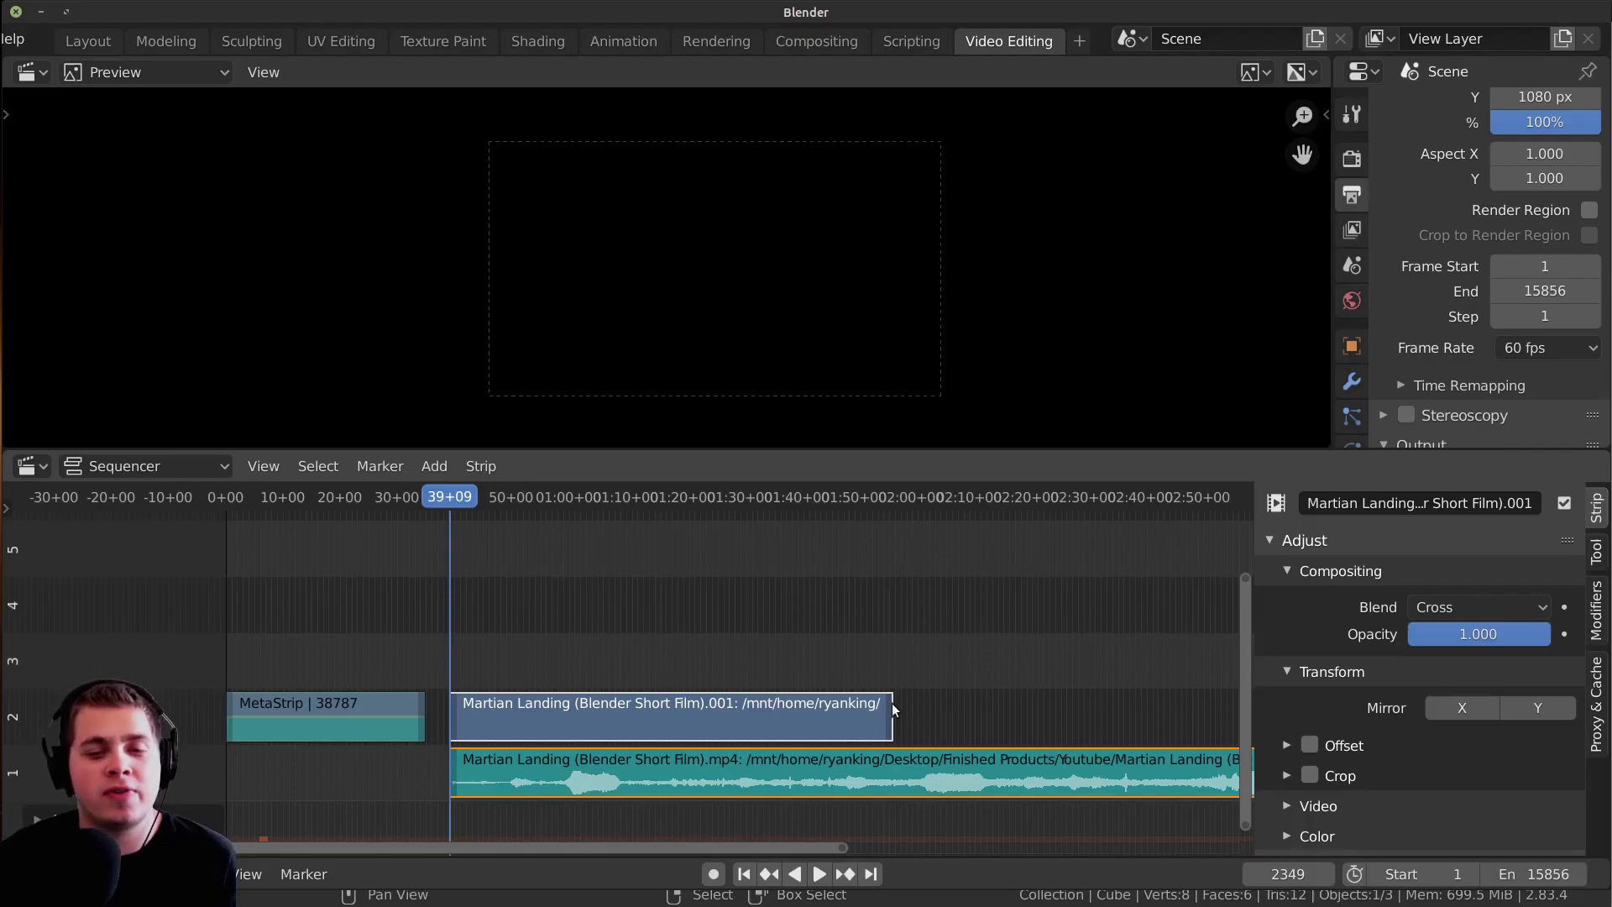
{"action": "scroll", "coordinate": [878, 702], "scroll_direction": "right", "scroll_amount": 1}
{"action": "scroll", "coordinate": [683, 688], "scroll_direction": "down", "scroll_amount": 1}
{"action": "scroll", "coordinate": [591, 797], "scroll_direction": "down", "scroll_amount": 1}
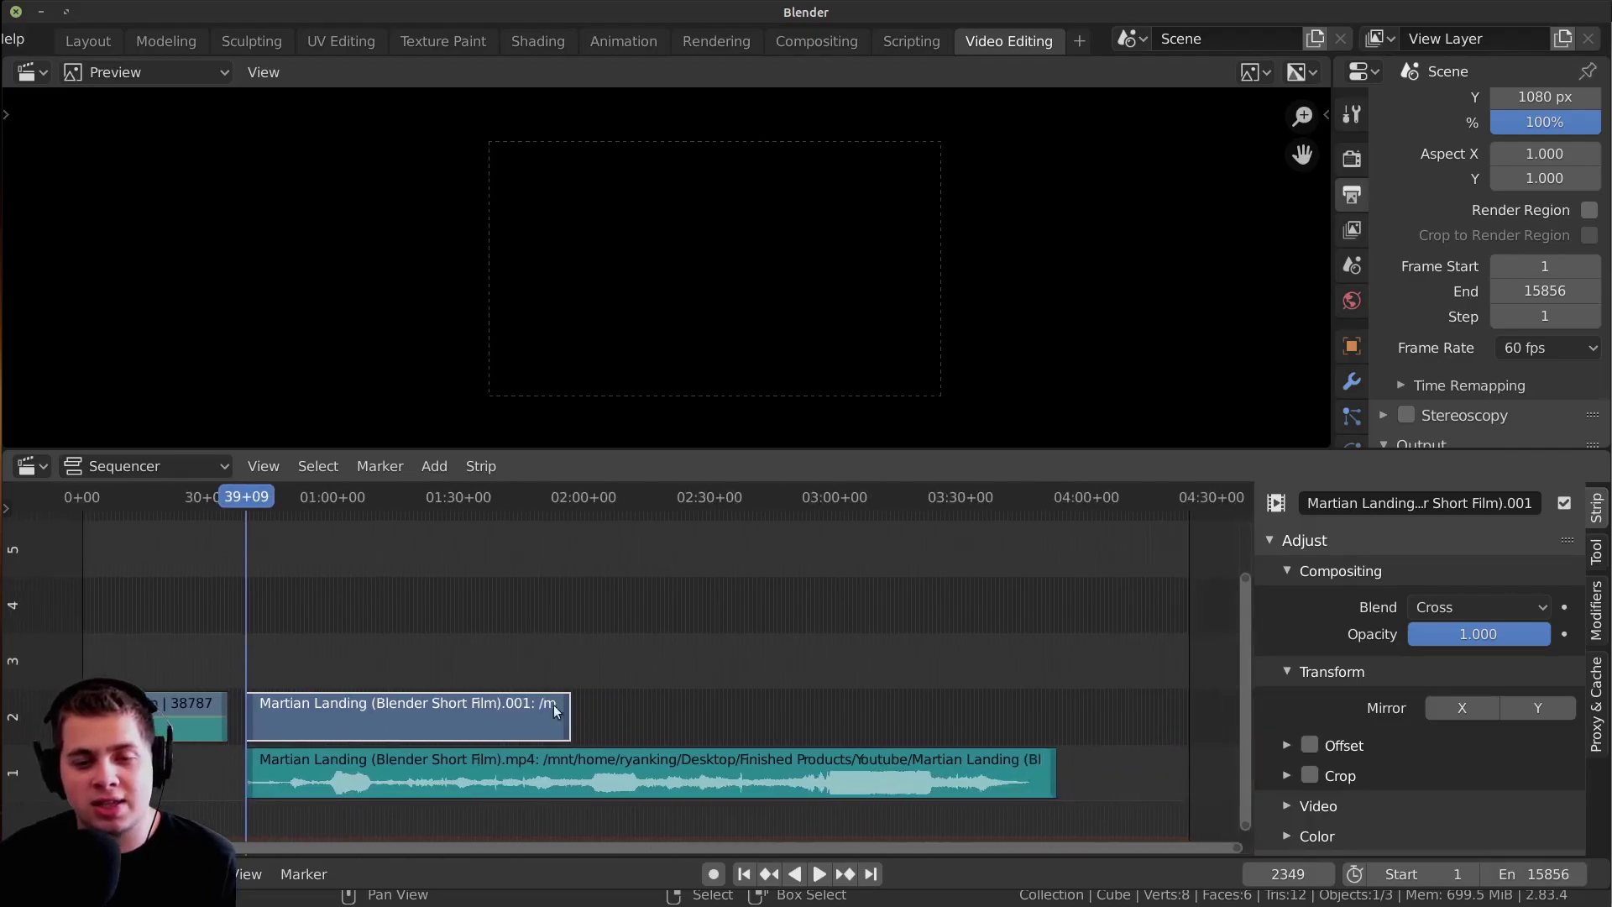
{"action": "scroll", "coordinate": [789, 789], "scroll_direction": "up", "scroll_amount": 2}
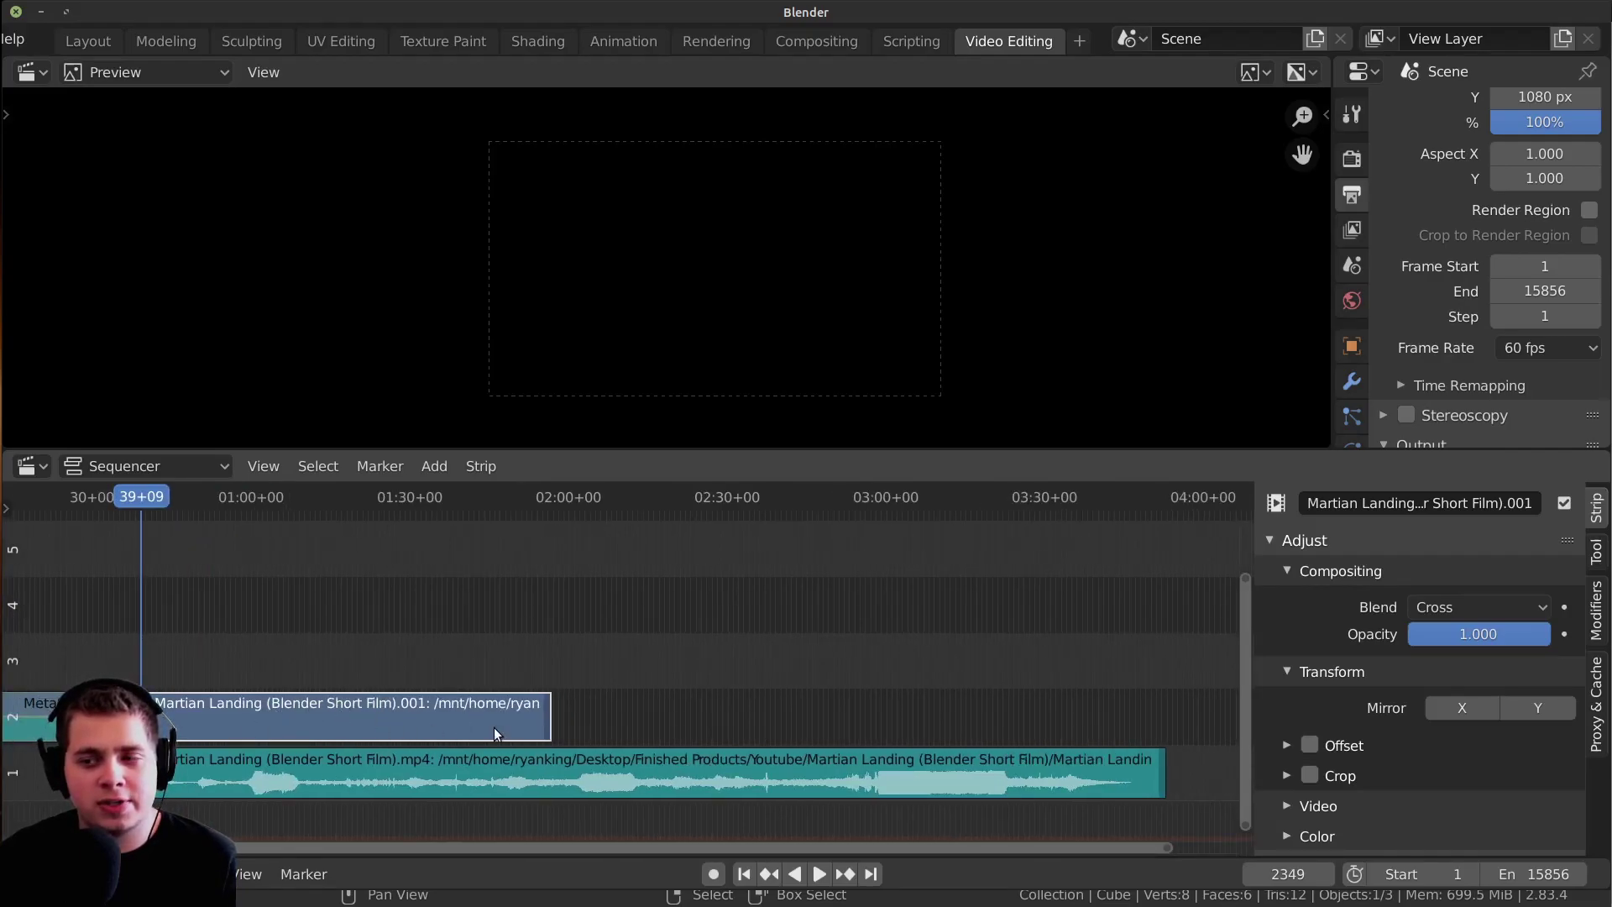
- Add a Speed Control effect strip to the Martian Landing video strip
{"action": "scroll", "coordinate": [576, 734], "scroll_direction": "left", "scroll_amount": 2}
{"action": "key", "text": "shift+a"}
{"action": "mouse_move", "coordinate": [524, 703]}
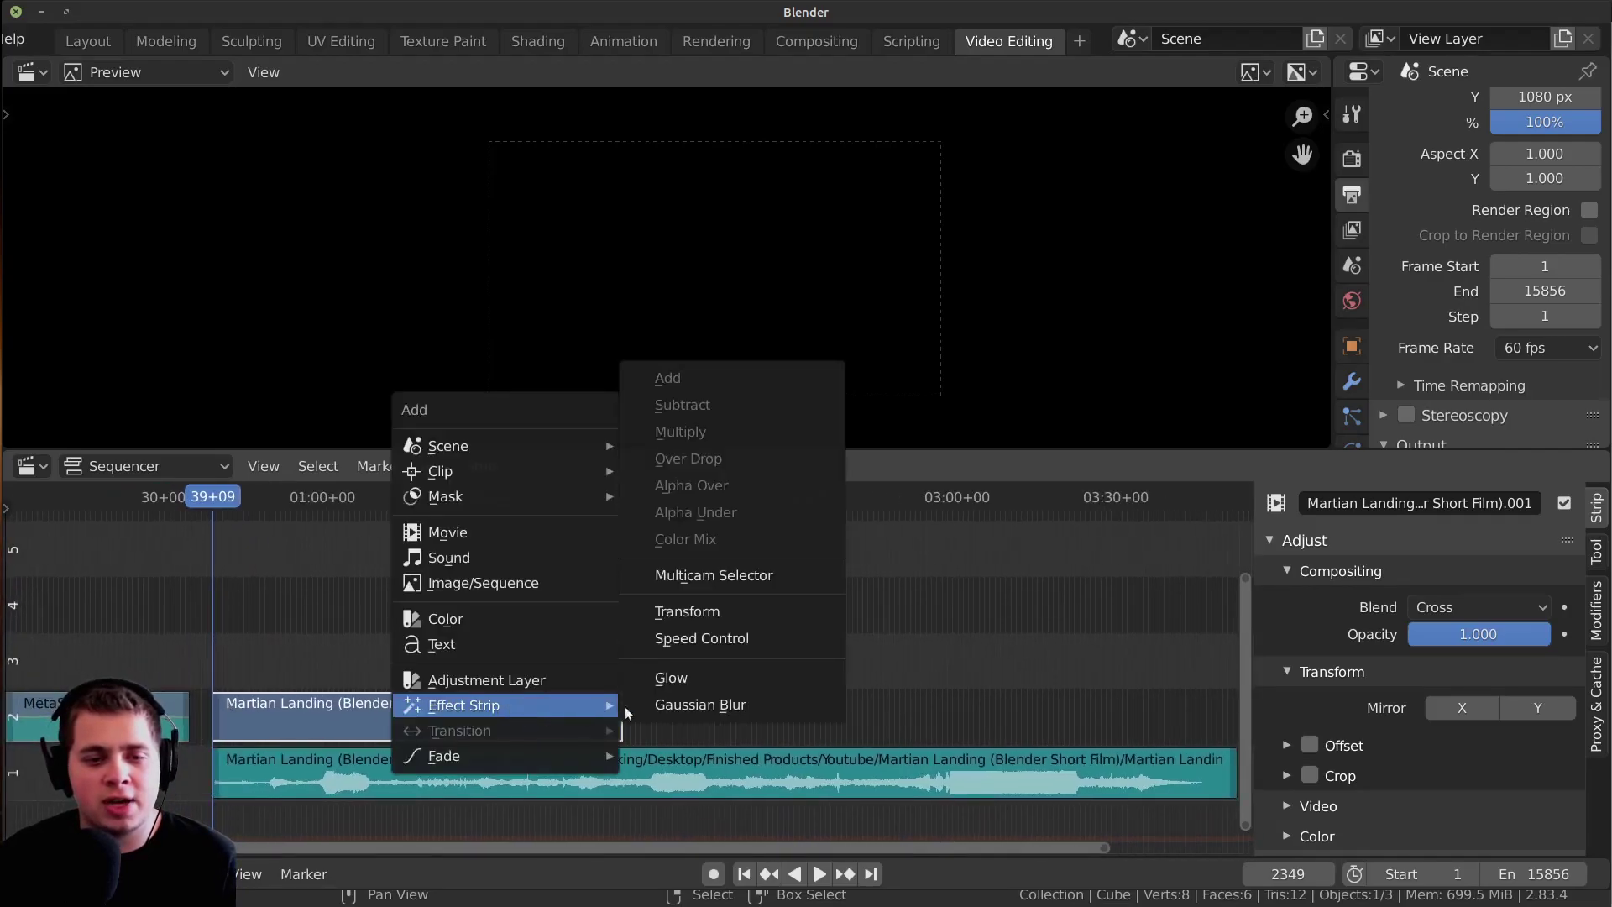
{"action": "left_click", "coordinate": [693, 638]}
- Stretch the Martian Landing .001 video strip so it ends at frame 13961
{"action": "scroll", "coordinate": [672, 696], "scroll_direction": "up", "scroll_amount": 3}
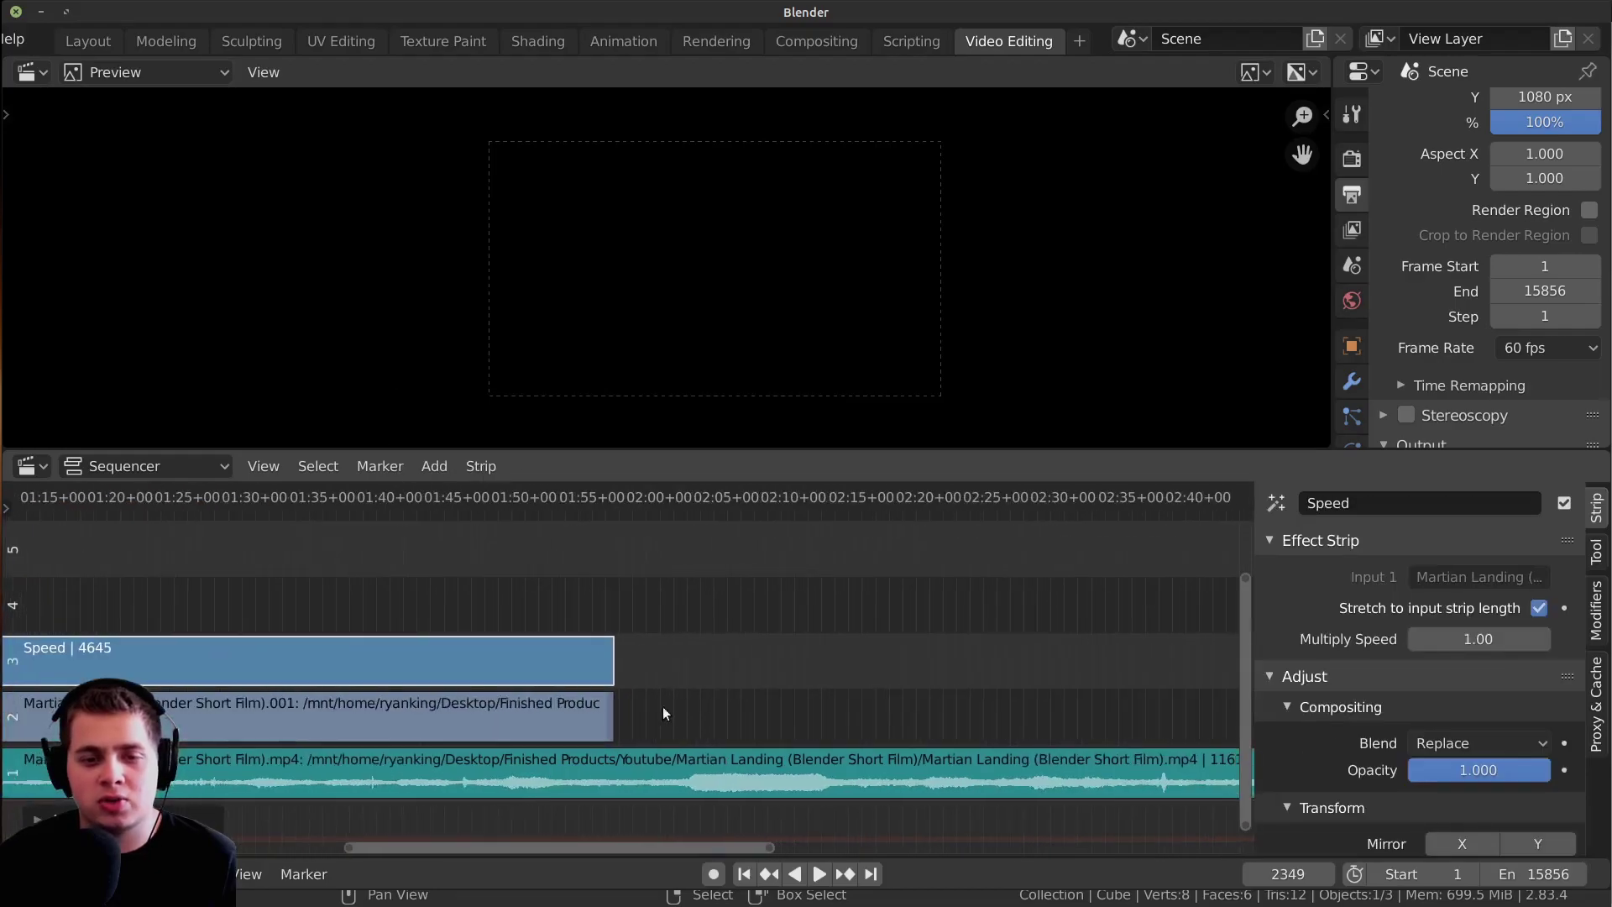
{"action": "left_click", "coordinate": [609, 703]}
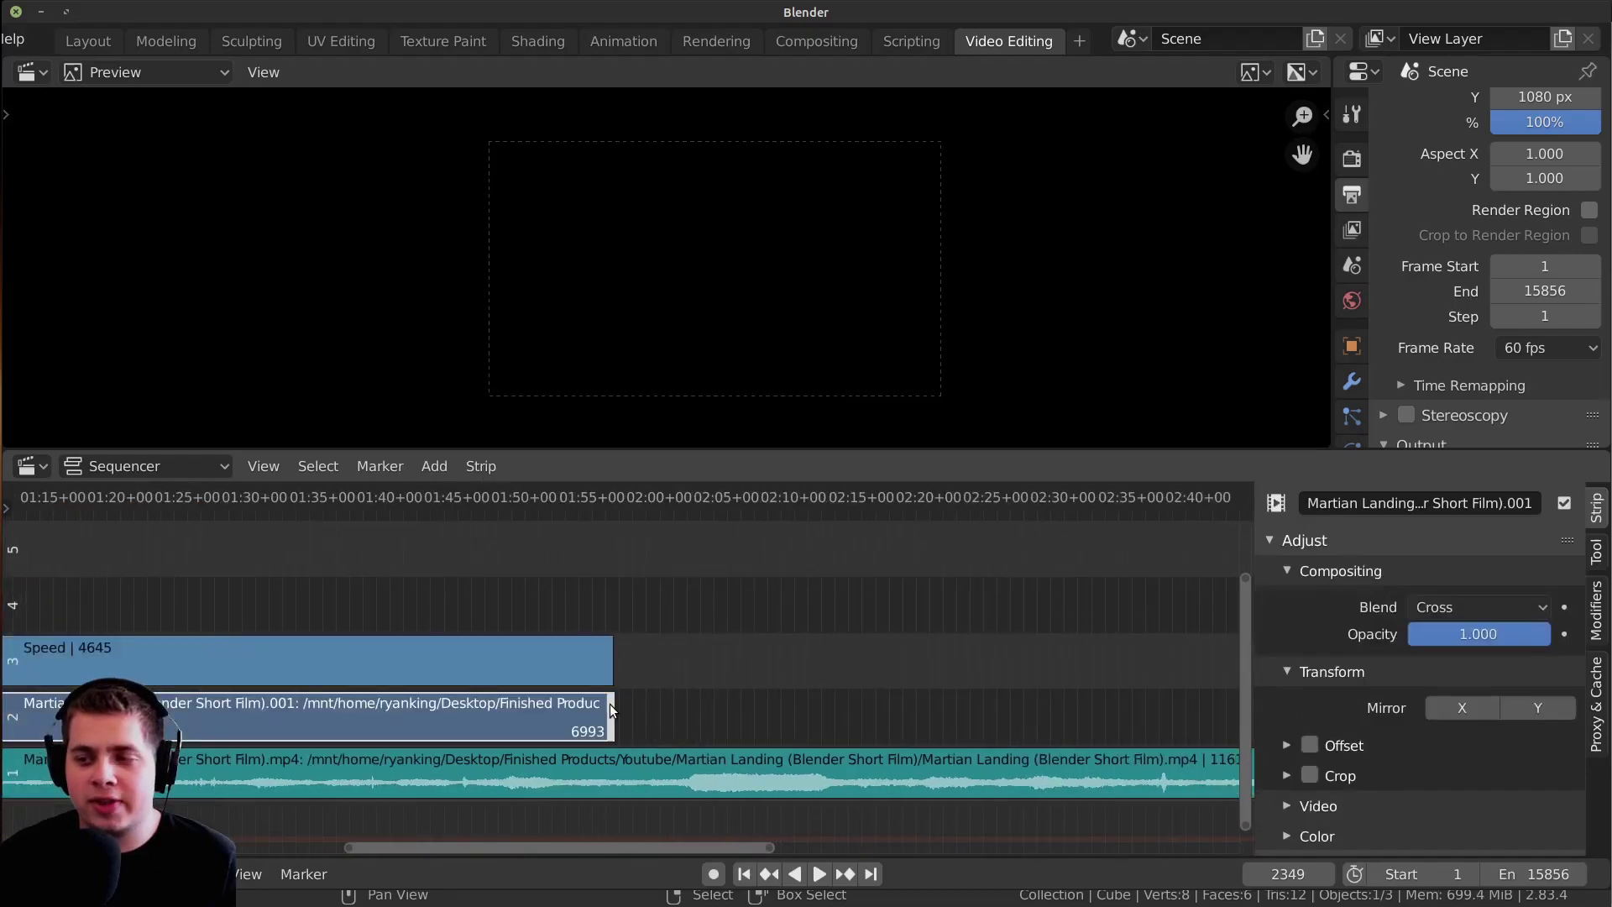
{"action": "scroll", "coordinate": [693, 712], "scroll_direction": "down", "scroll_amount": 5}
{"action": "key", "text": "g"}
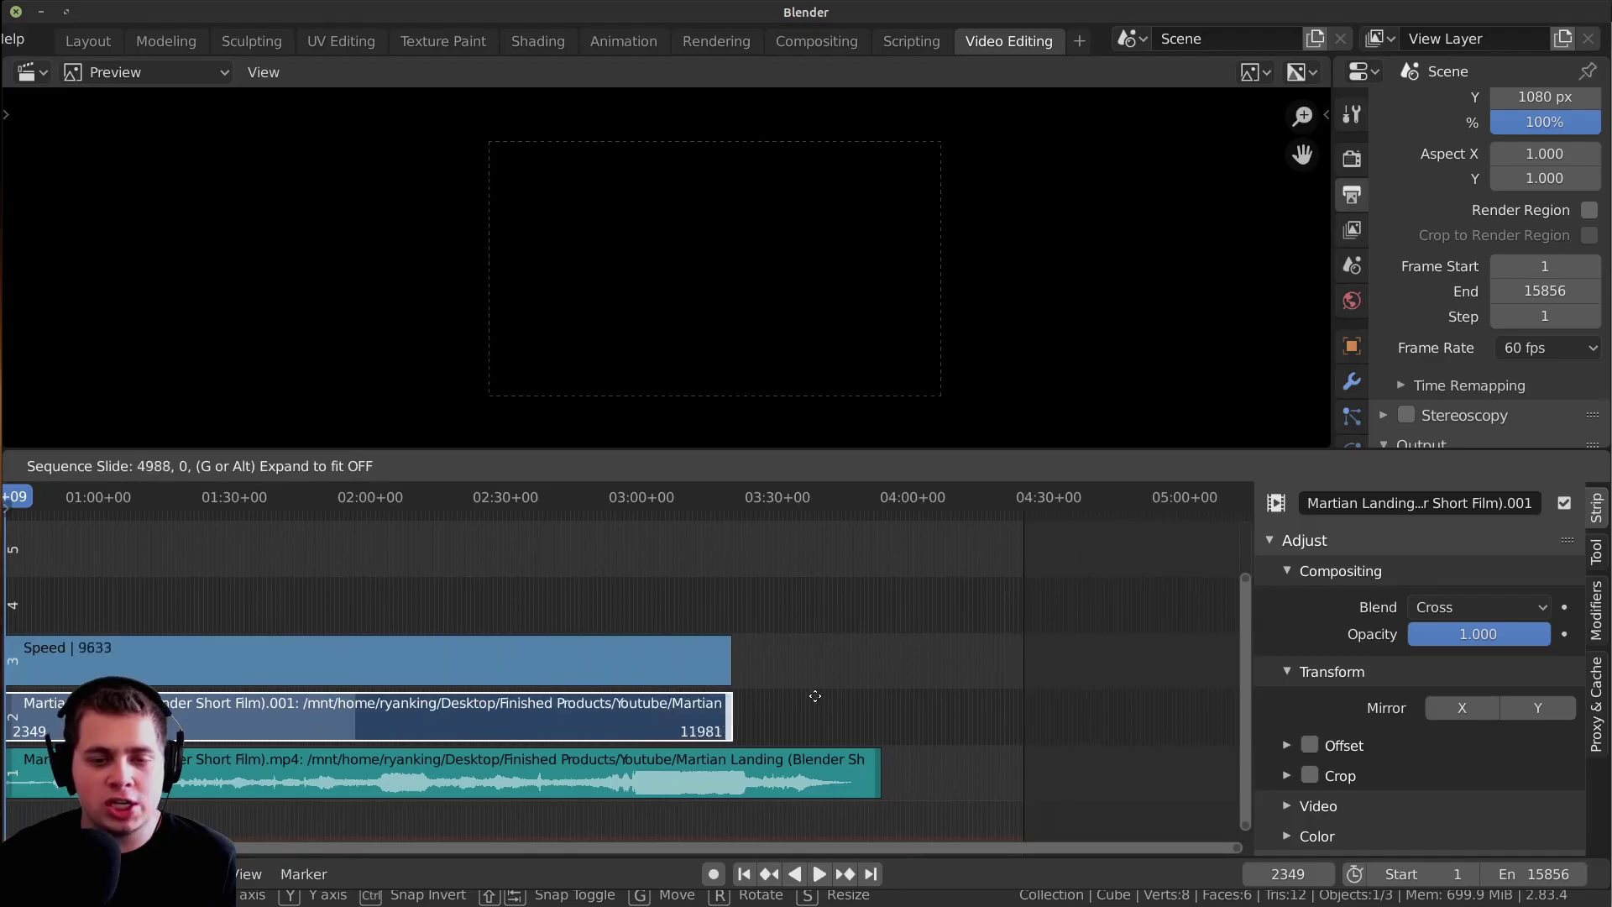
{"action": "left_click", "coordinate": [964, 696]}
{"action": "scroll", "coordinate": [554, 710], "scroll_direction": "up", "scroll_amount": 10}
{"action": "key", "text": "g"}
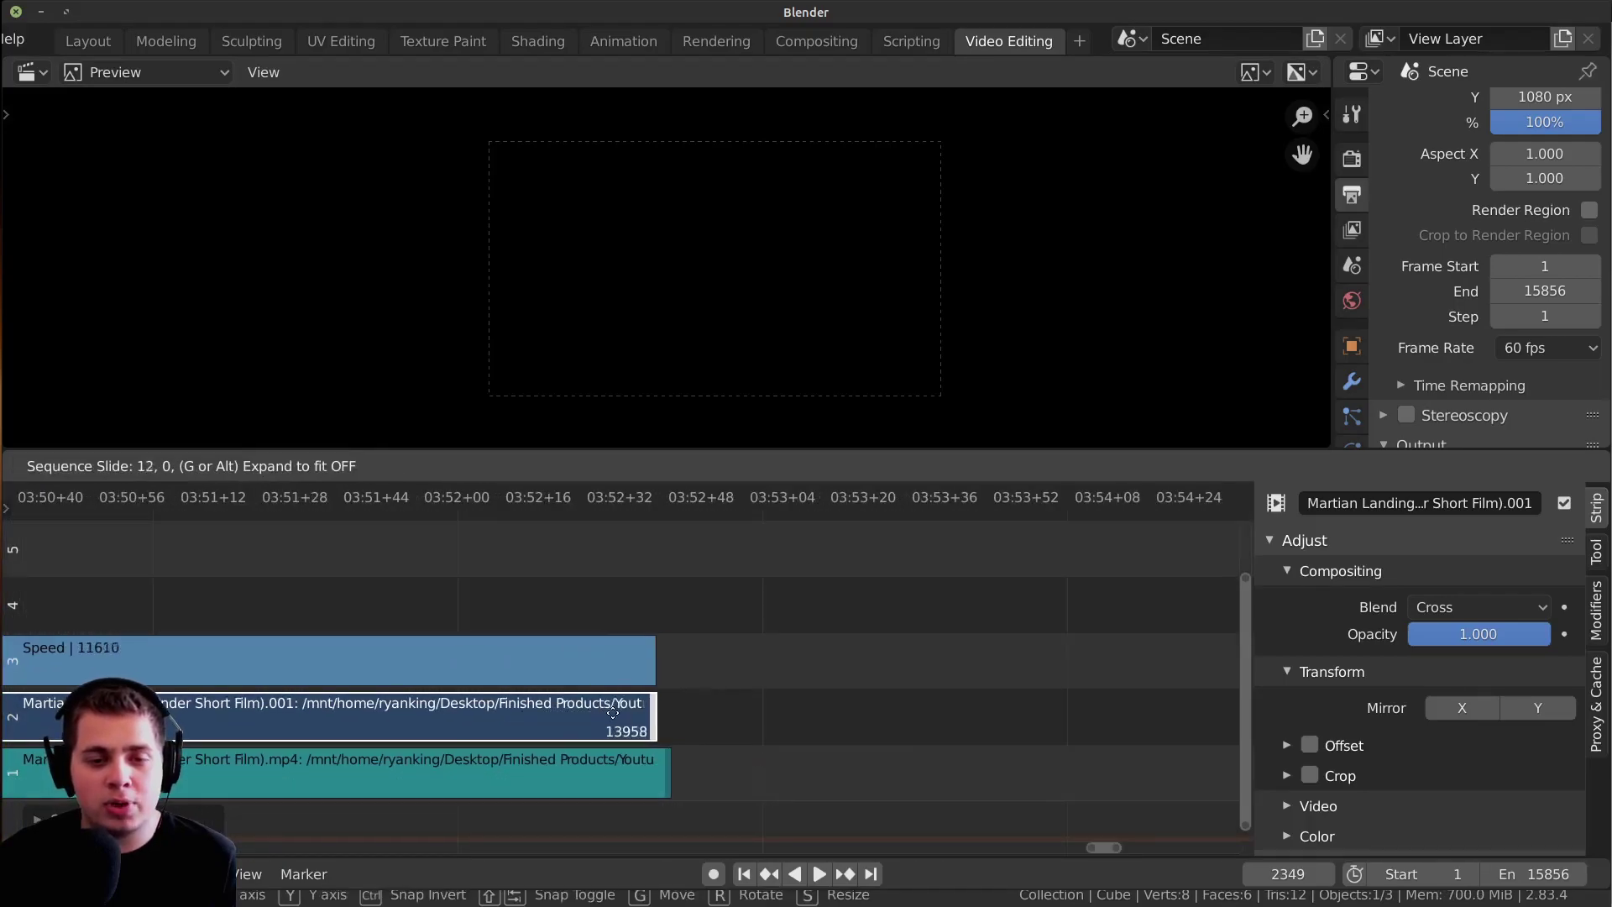
{"action": "left_click", "coordinate": [613, 713]}
{"action": "scroll", "coordinate": [755, 688], "scroll_direction": "up", "scroll_amount": 2}
{"action": "key", "text": "g"}
{"action": "left_click", "coordinate": [549, 702]}
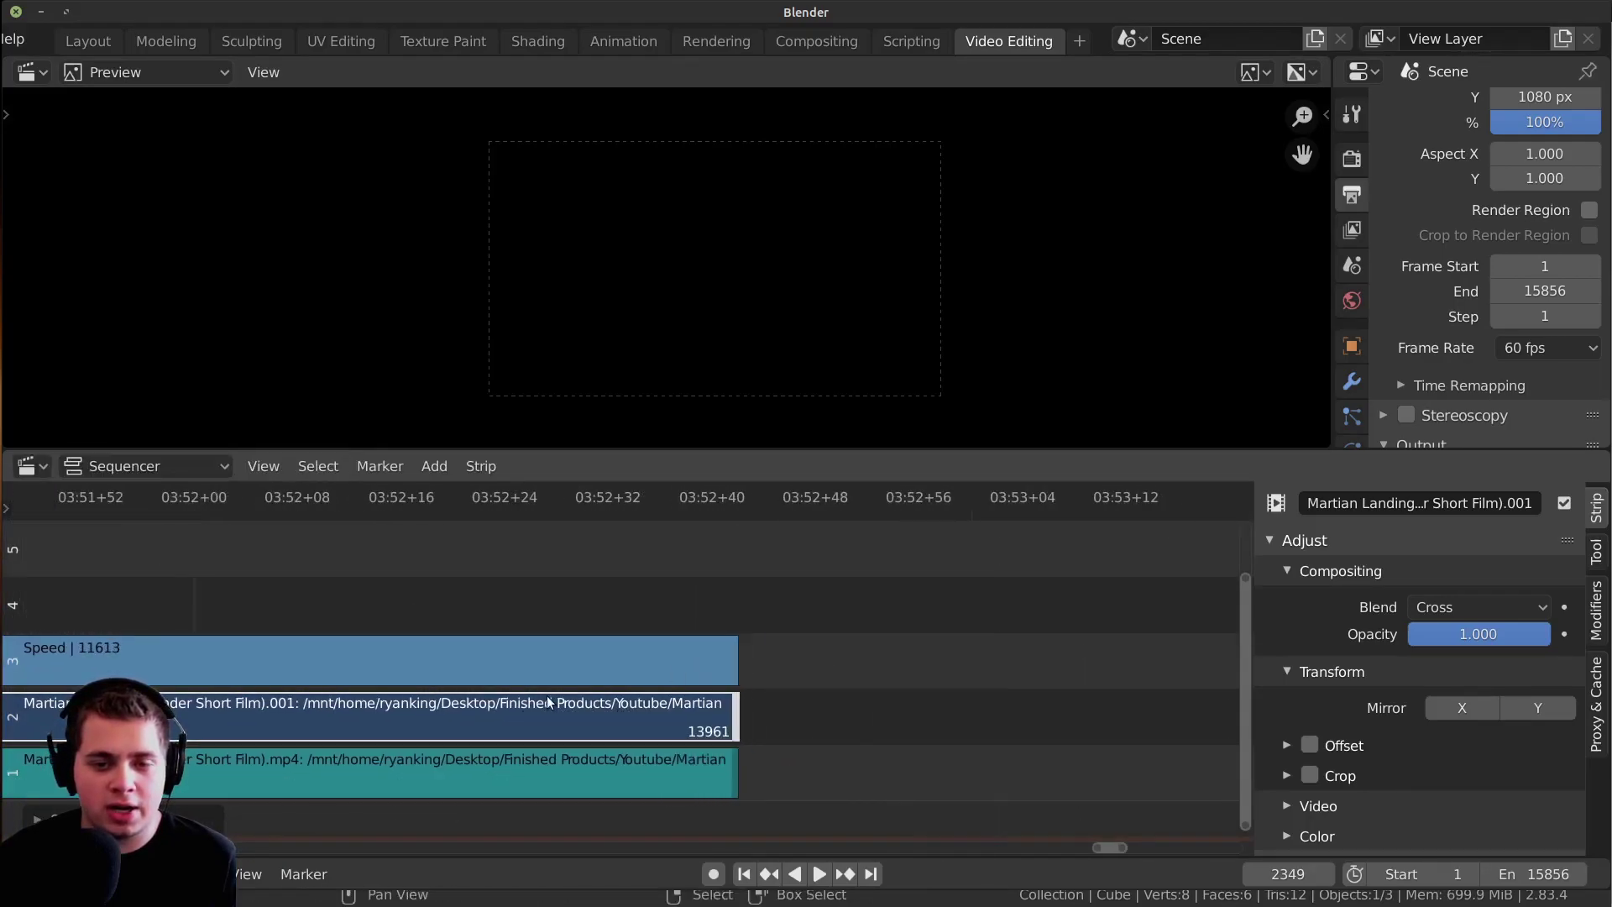
{"action": "scroll", "coordinate": [451, 728], "scroll_direction": "down", "scroll_amount": 10}
- Select the Speed strip and preview playback from around 03:06, then stop
{"action": "left_click", "coordinate": [344, 662]}
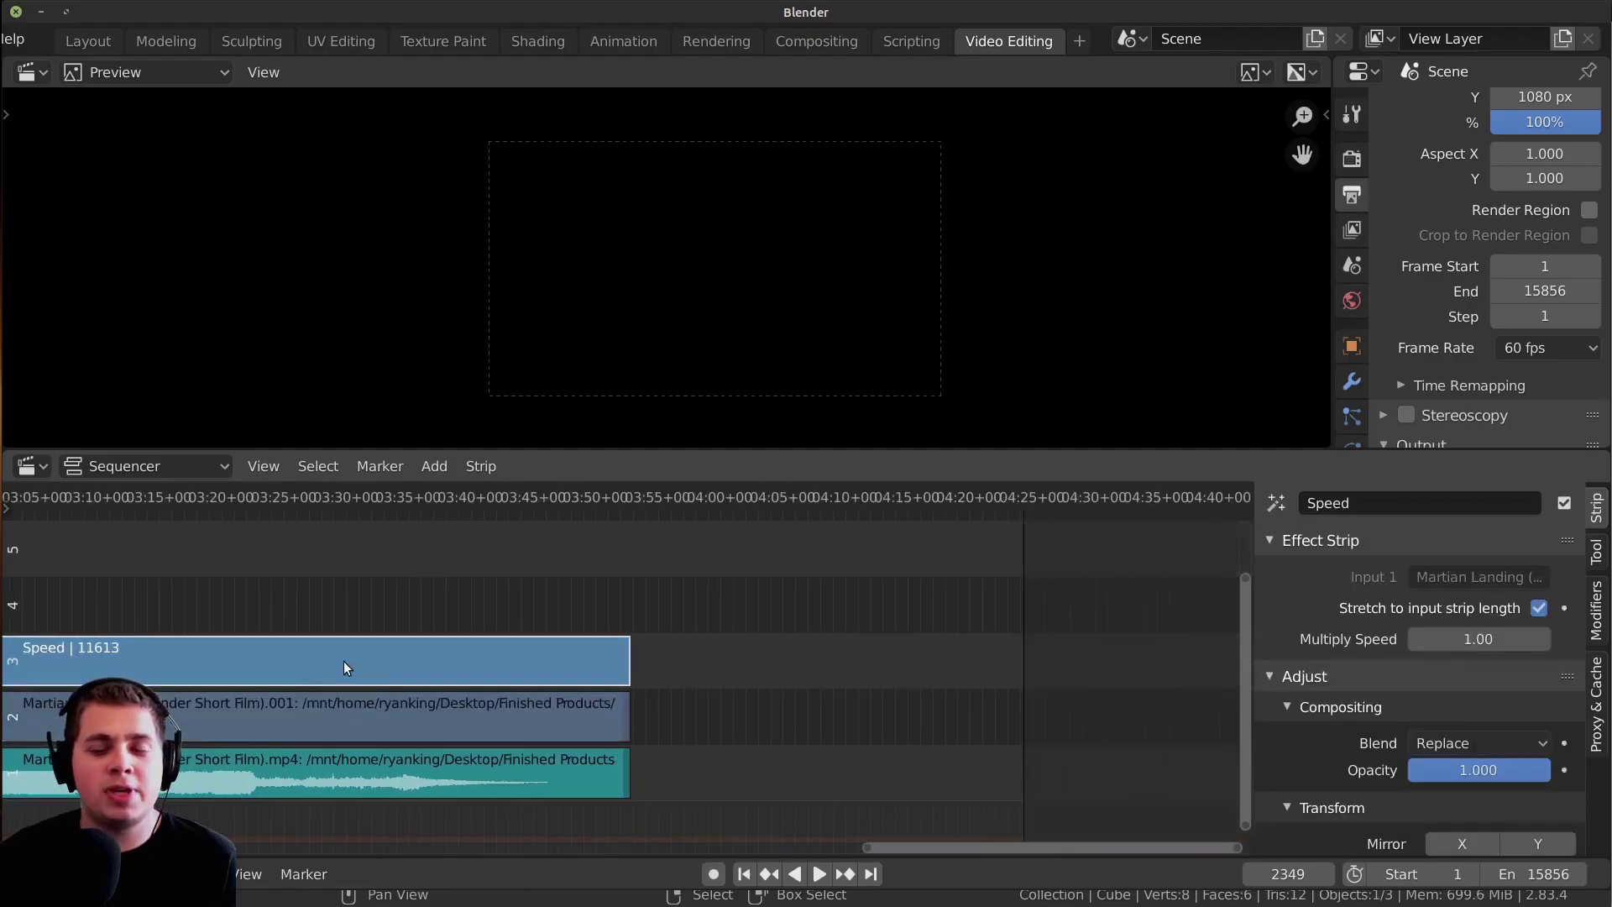
{"action": "scroll", "coordinate": [254, 710], "scroll_direction": "down", "scroll_amount": 5}
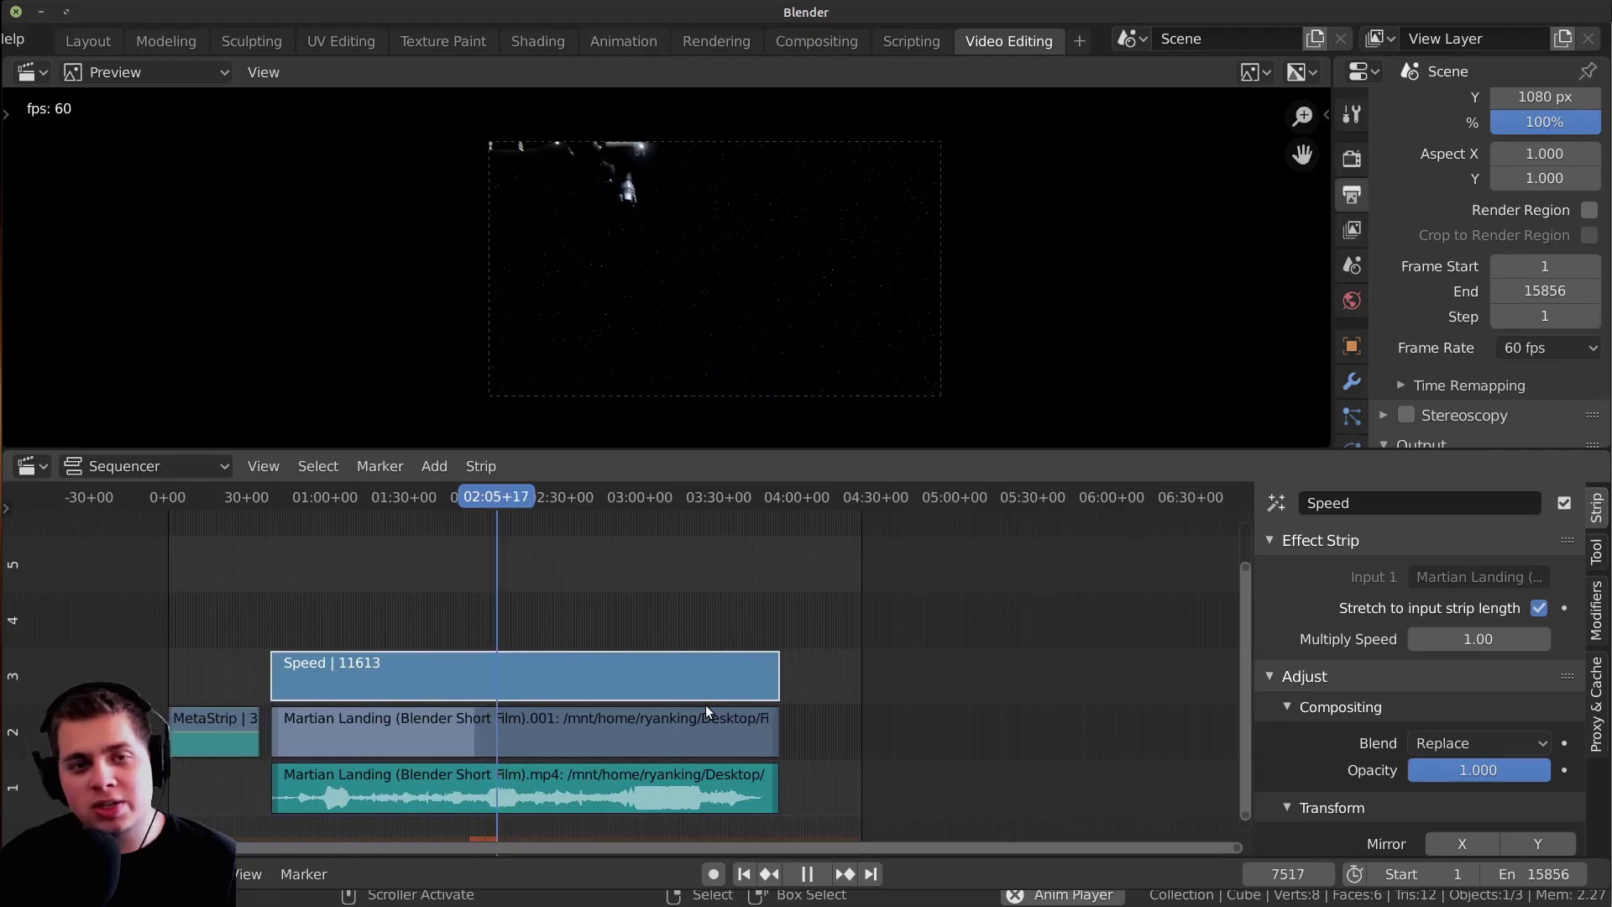
{"action": "scroll", "coordinate": [705, 703], "scroll_direction": "up", "scroll_amount": 3}
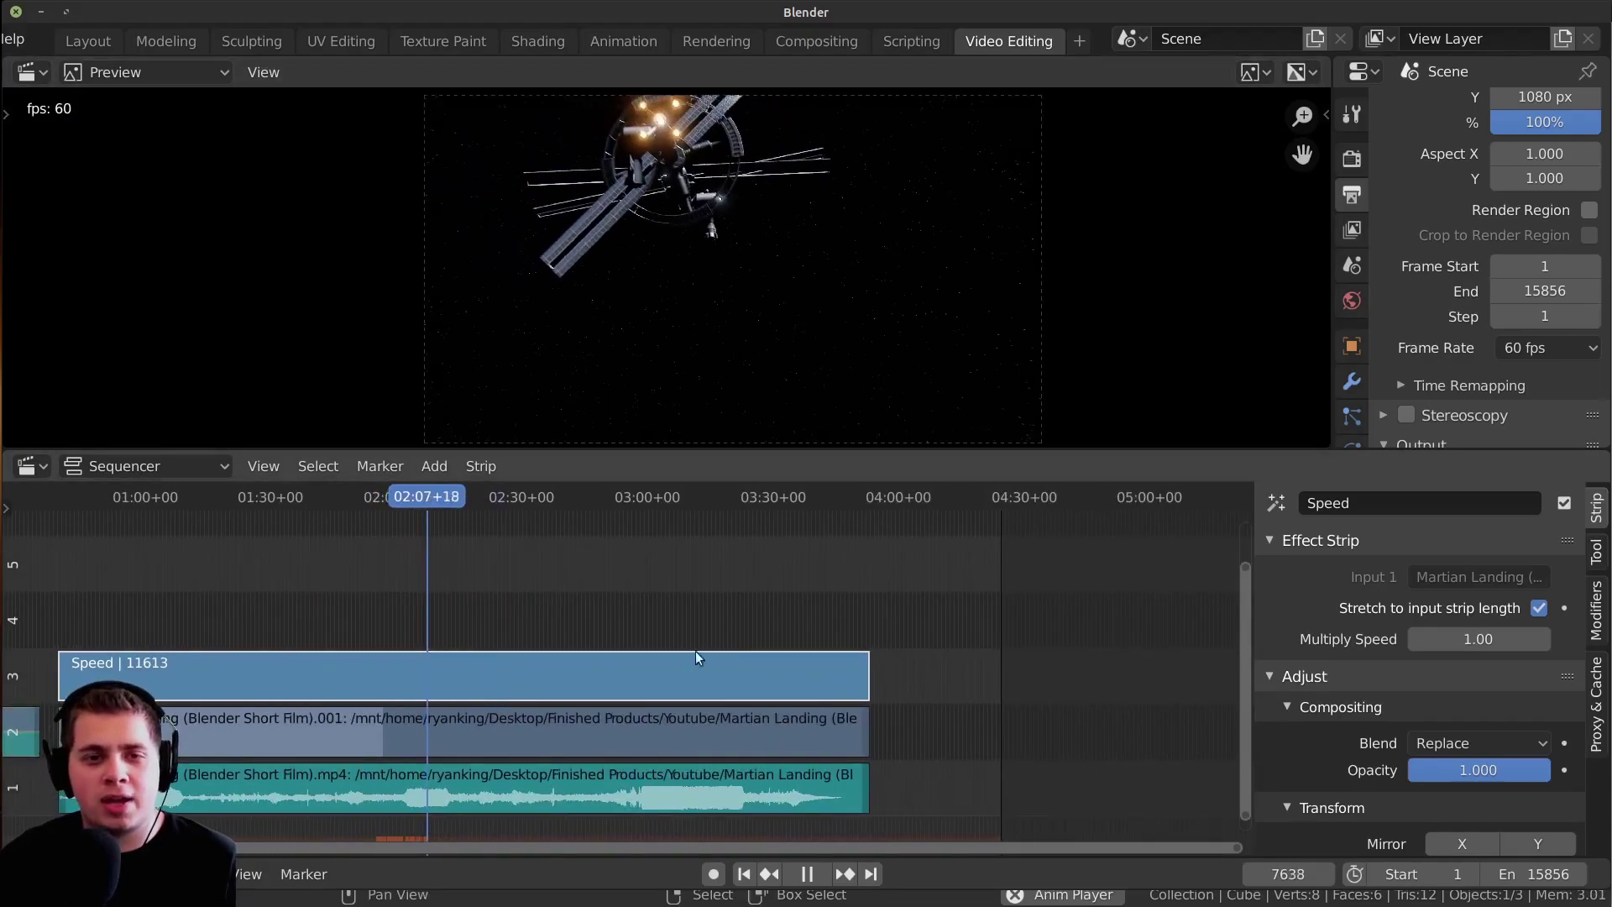
{"action": "left_click", "coordinate": [675, 628]}
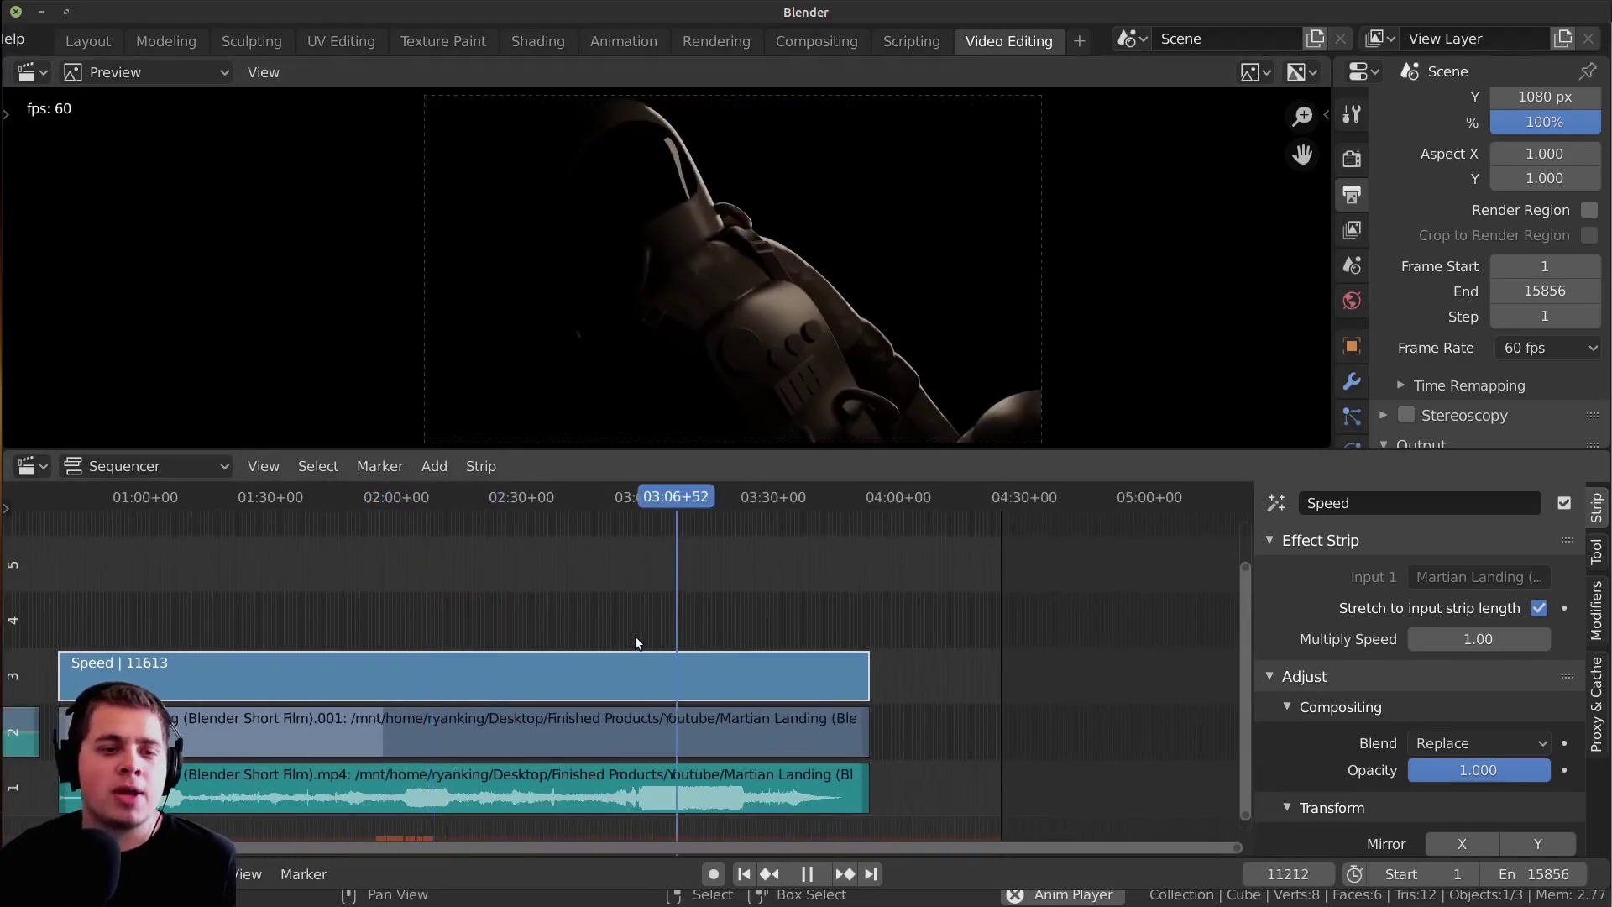
{"action": "key", "text": "space"}
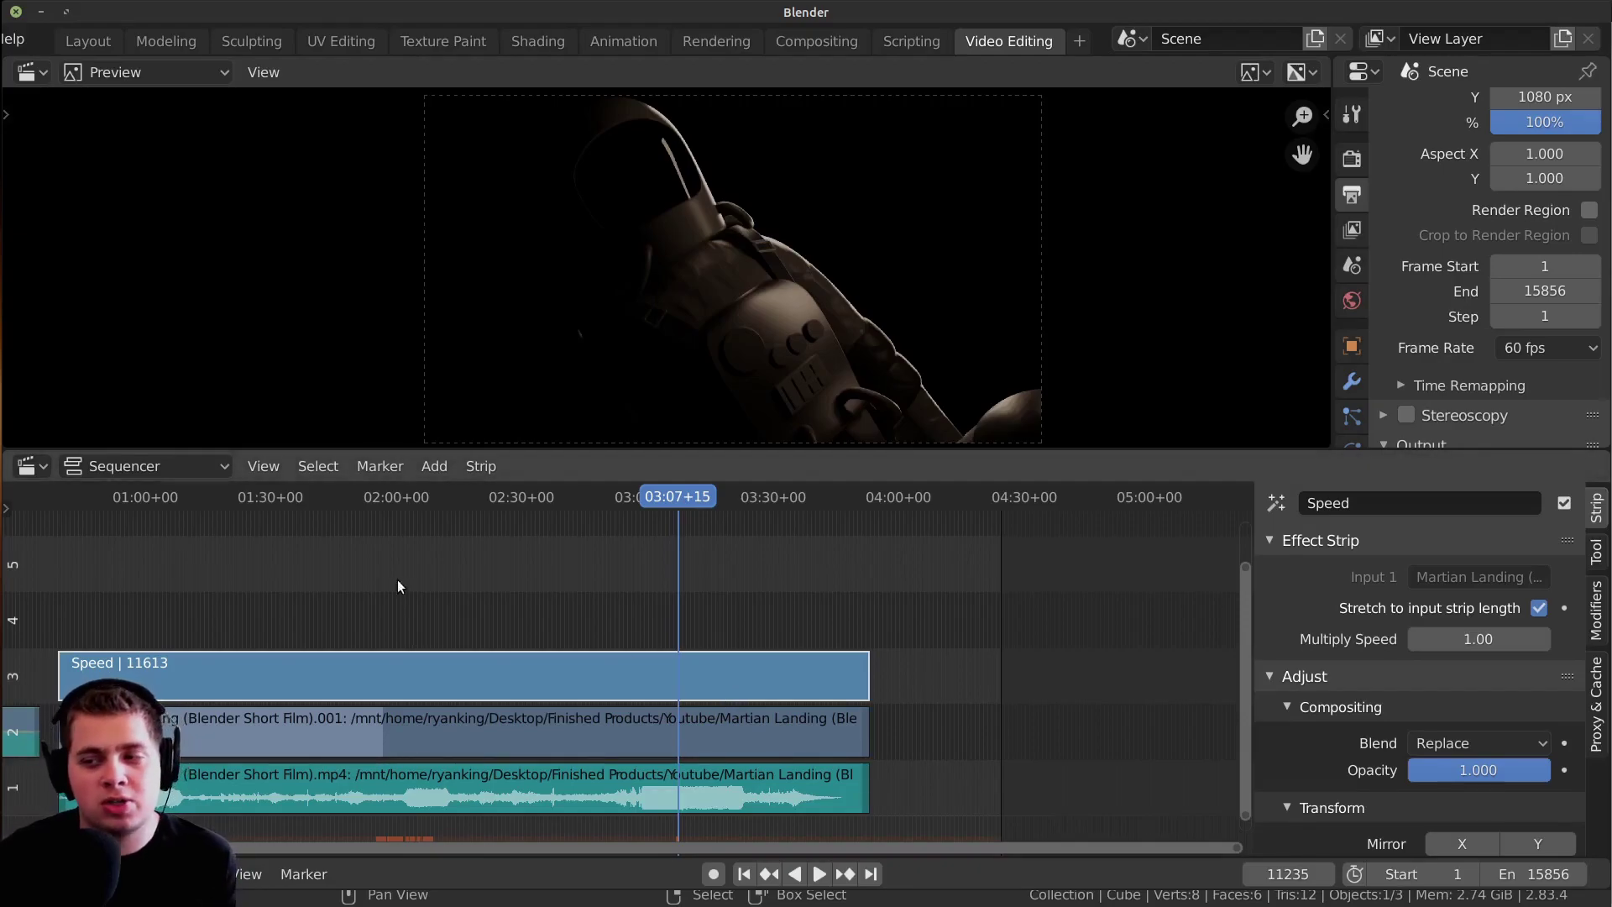
{"action": "scroll", "coordinate": [398, 585], "scroll_direction": "left", "scroll_amount": 5}
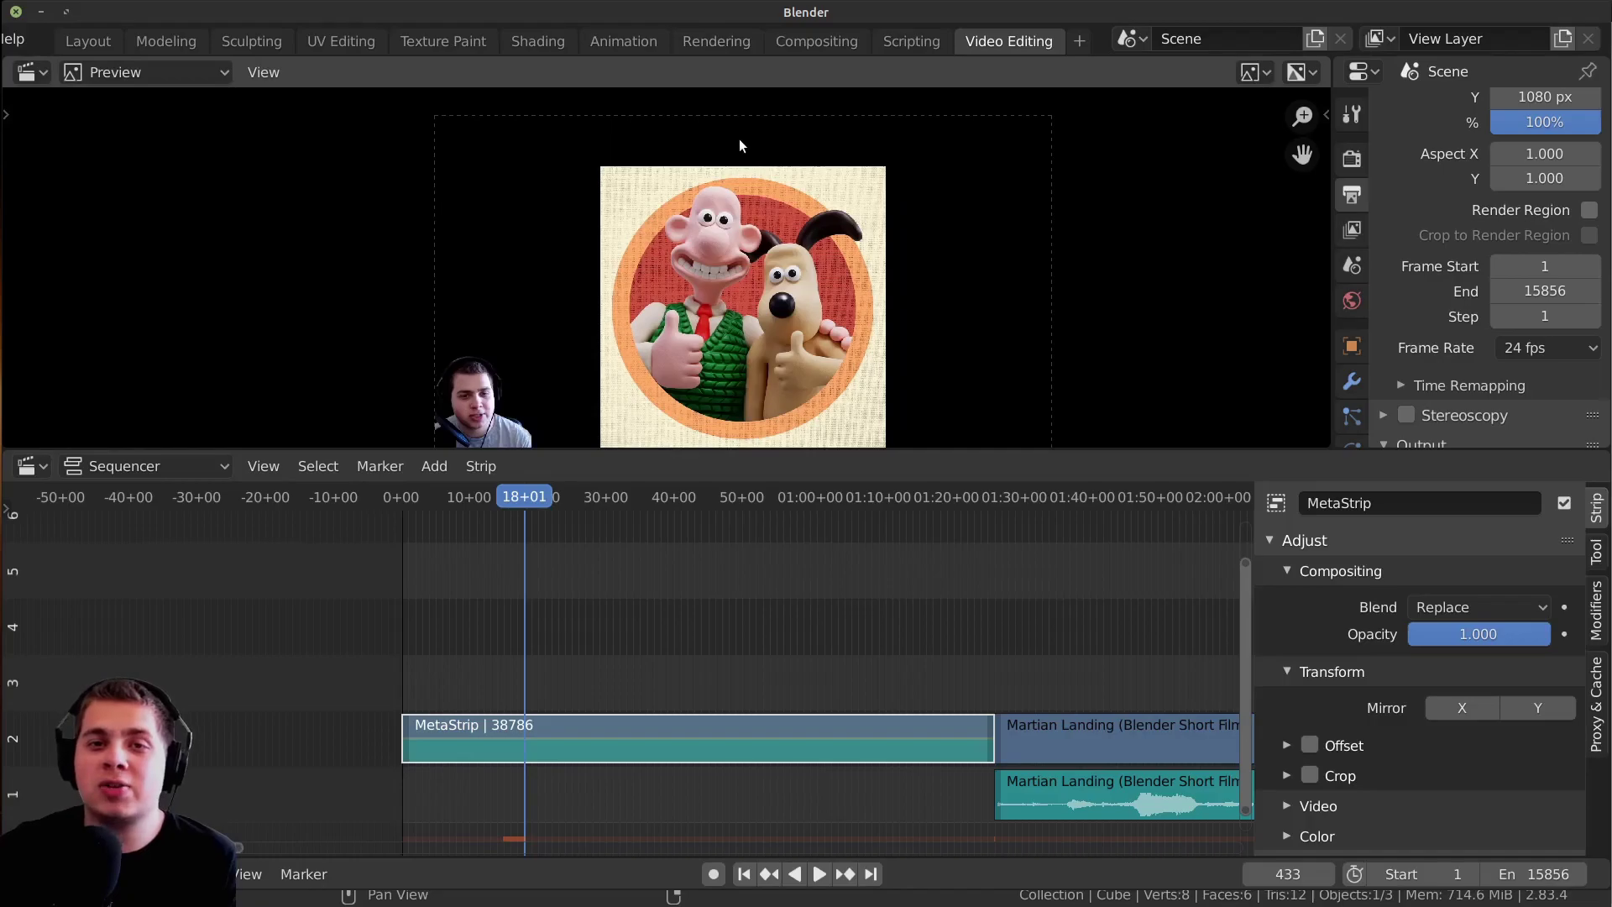
- Set the project frame rate to 60 fps with the Martian Landing video strip selected
{"action": "scroll", "coordinate": [808, 256], "scroll_direction": "down", "scroll_amount": 2}
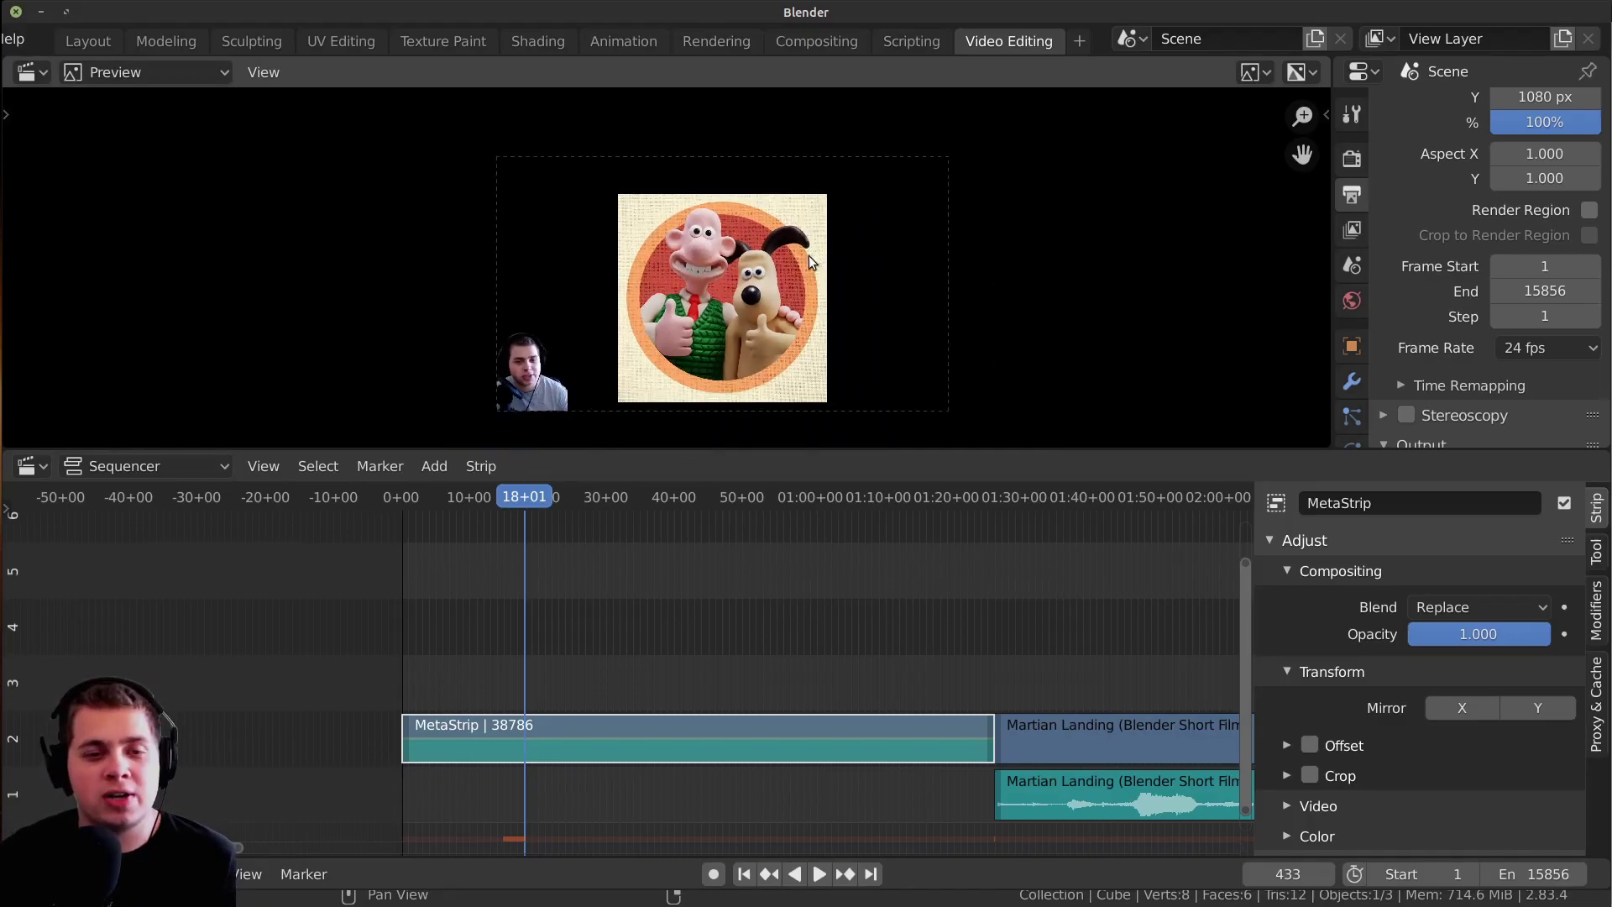
{"action": "left_click", "coordinate": [658, 658]}
{"action": "scroll", "coordinate": [772, 693], "scroll_direction": "right", "scroll_amount": 3}
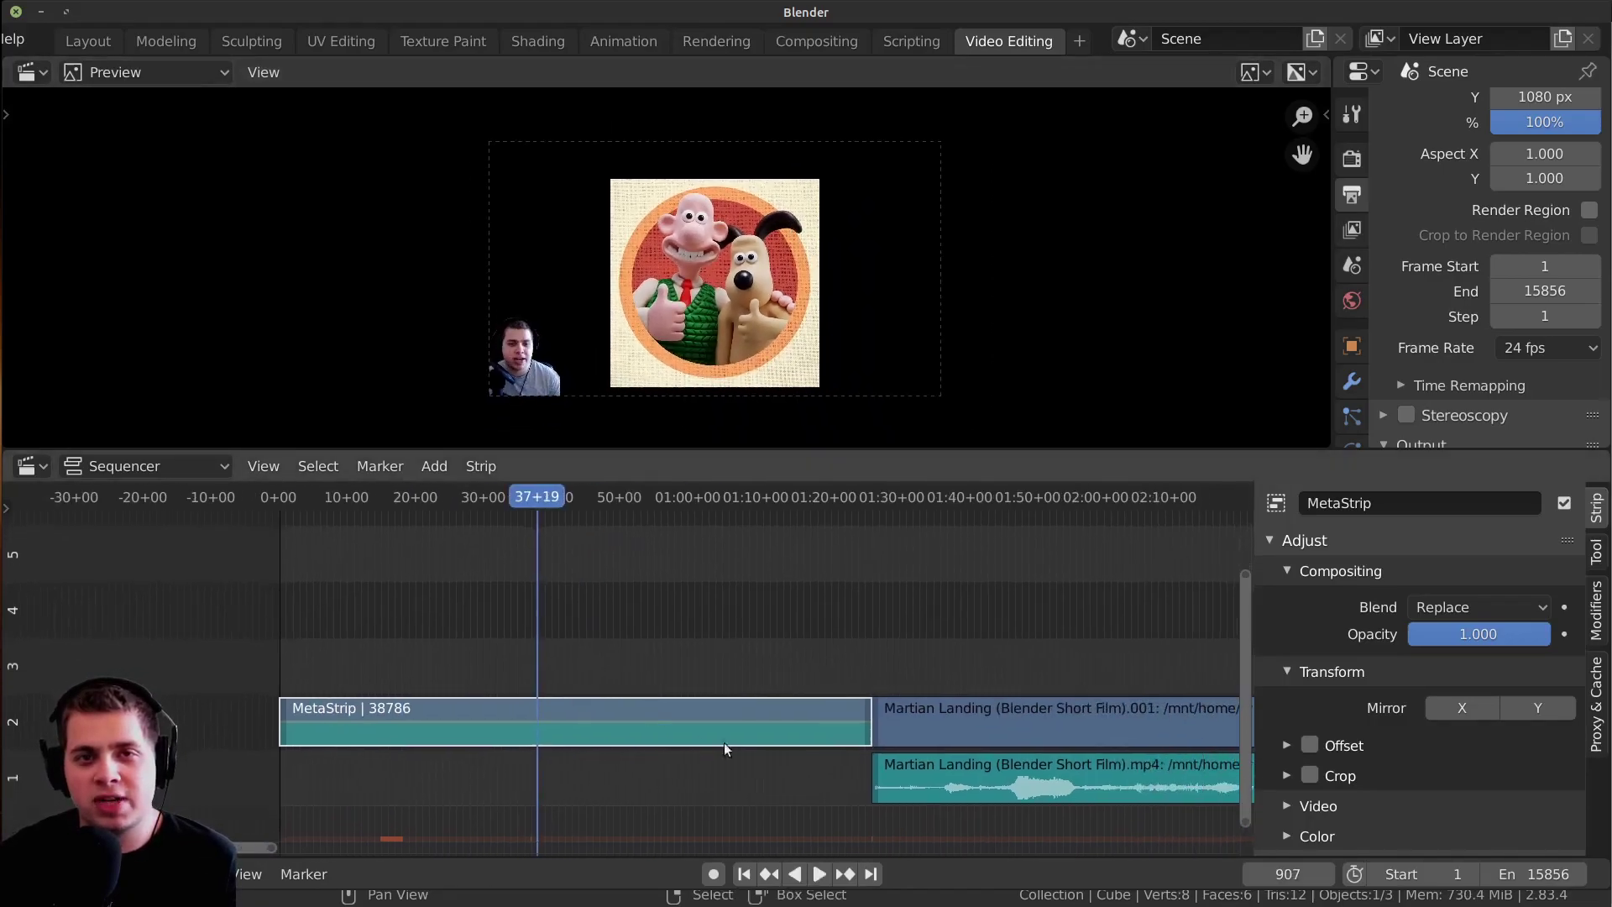
{"action": "scroll", "coordinate": [724, 742], "scroll_direction": "down", "scroll_amount": 3}
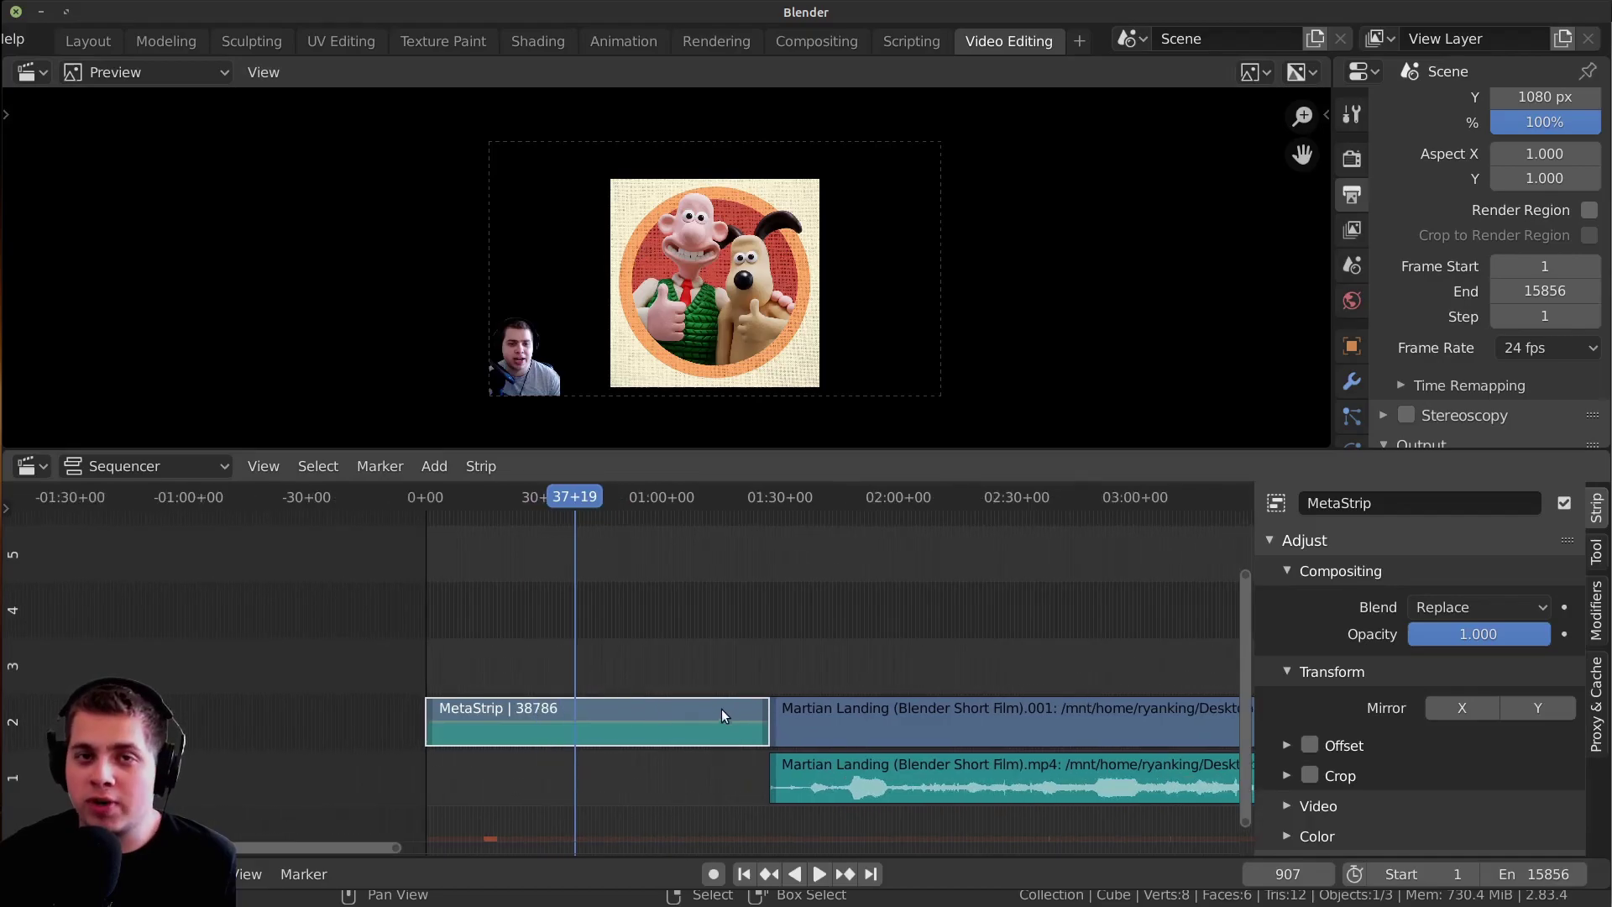
{"action": "scroll", "coordinate": [700, 693], "scroll_direction": "right", "scroll_amount": 4}
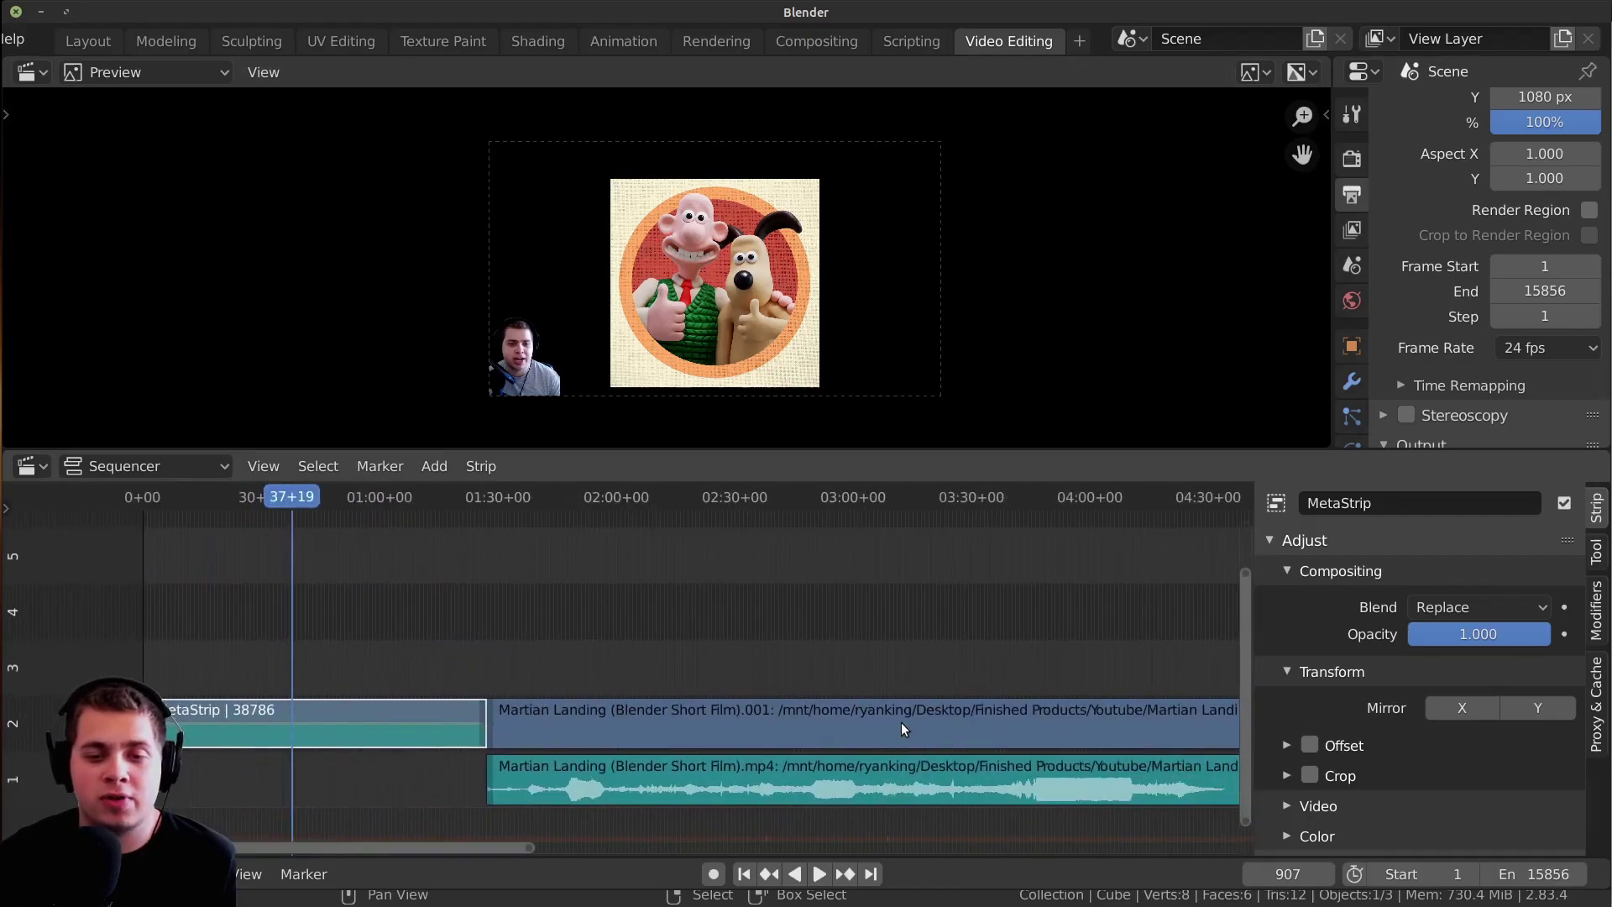
{"action": "left_click", "coordinate": [900, 722]}
{"action": "scroll", "coordinate": [839, 733], "scroll_direction": "right", "scroll_amount": 2}
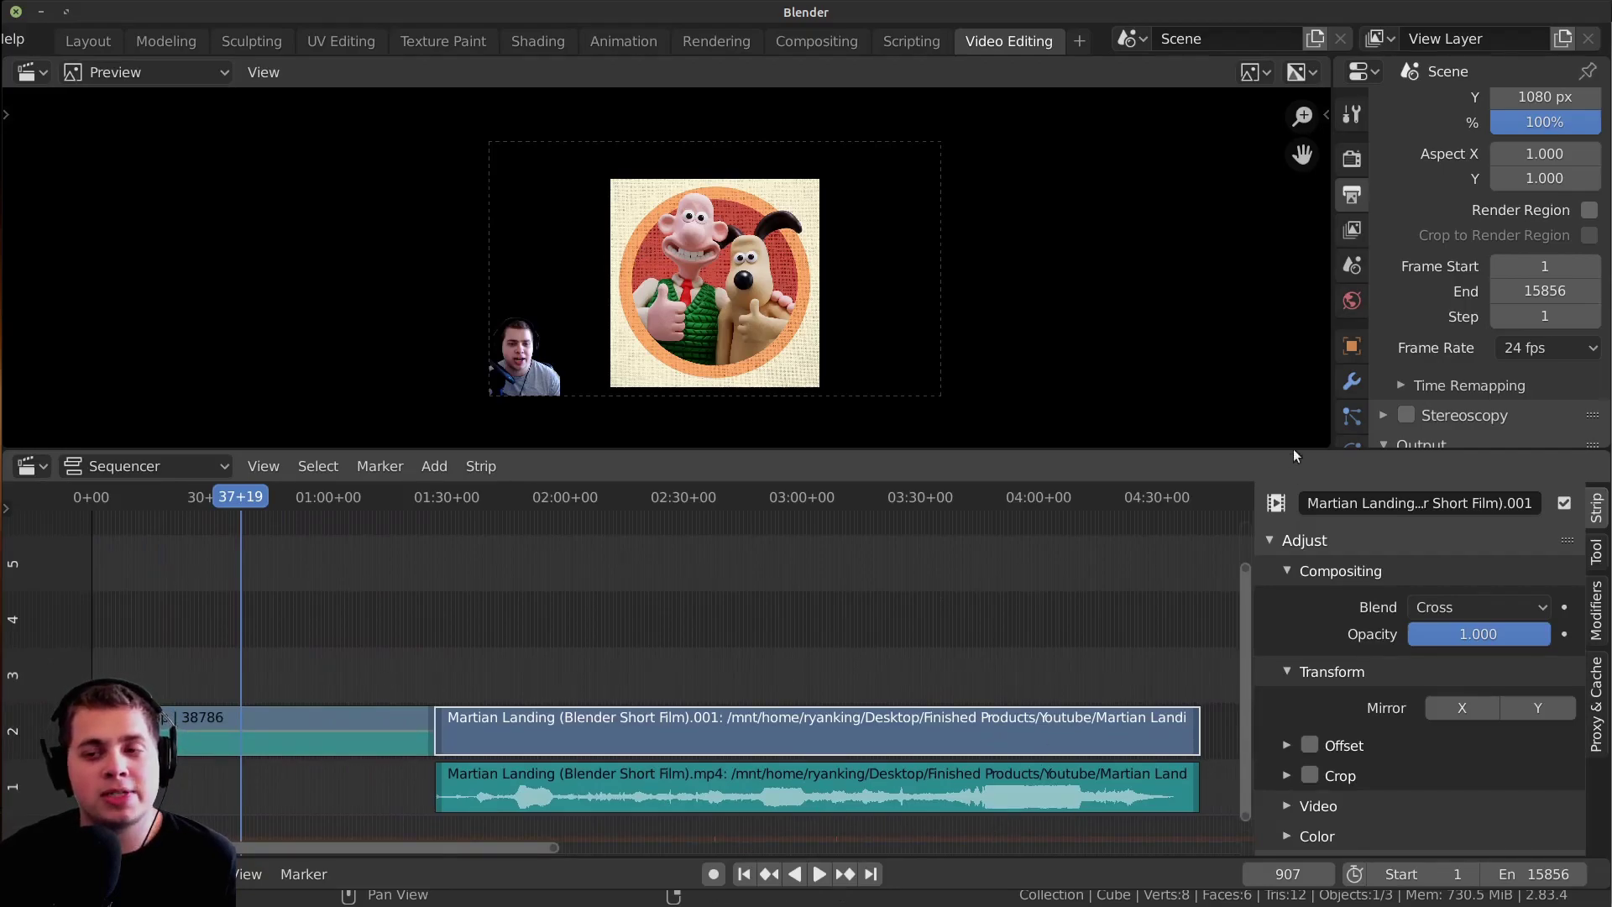
{"action": "left_click", "coordinate": [1547, 348]}
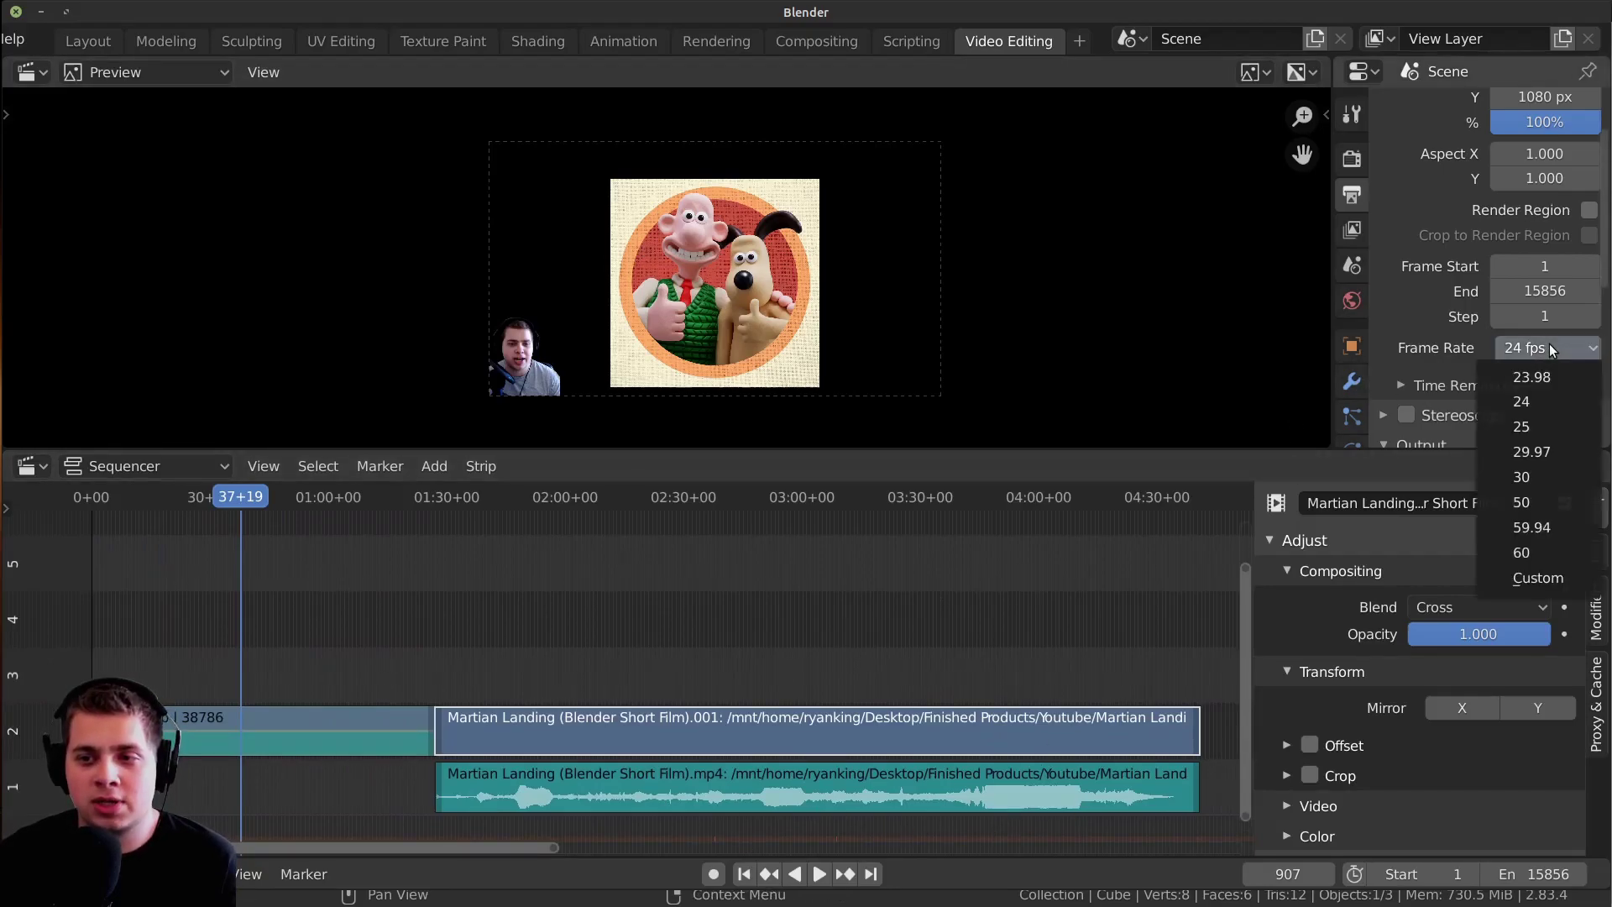
{"action": "left_click", "coordinate": [1545, 553]}
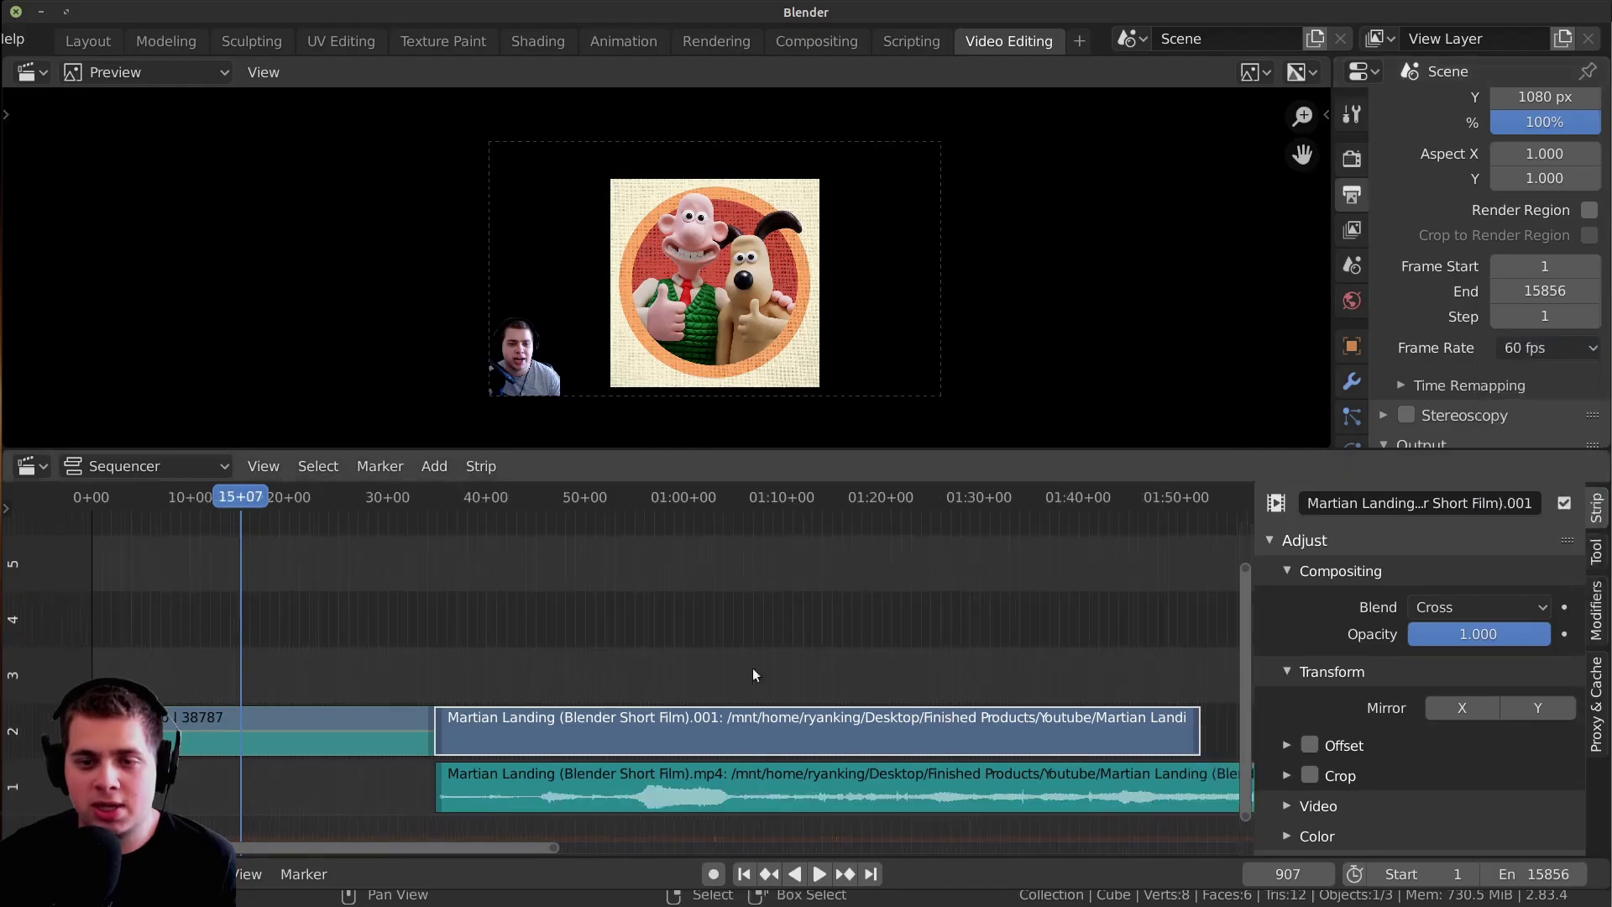
- Delete the Martian Landing video and audio strips, then move the playhead to 39+09
{"action": "scroll", "coordinate": [752, 667], "scroll_direction": "down", "scroll_amount": 3}
{"action": "key", "text": "Delete"}
{"action": "left_click", "coordinate": [665, 760]}
{"action": "key", "text": "Delete"}
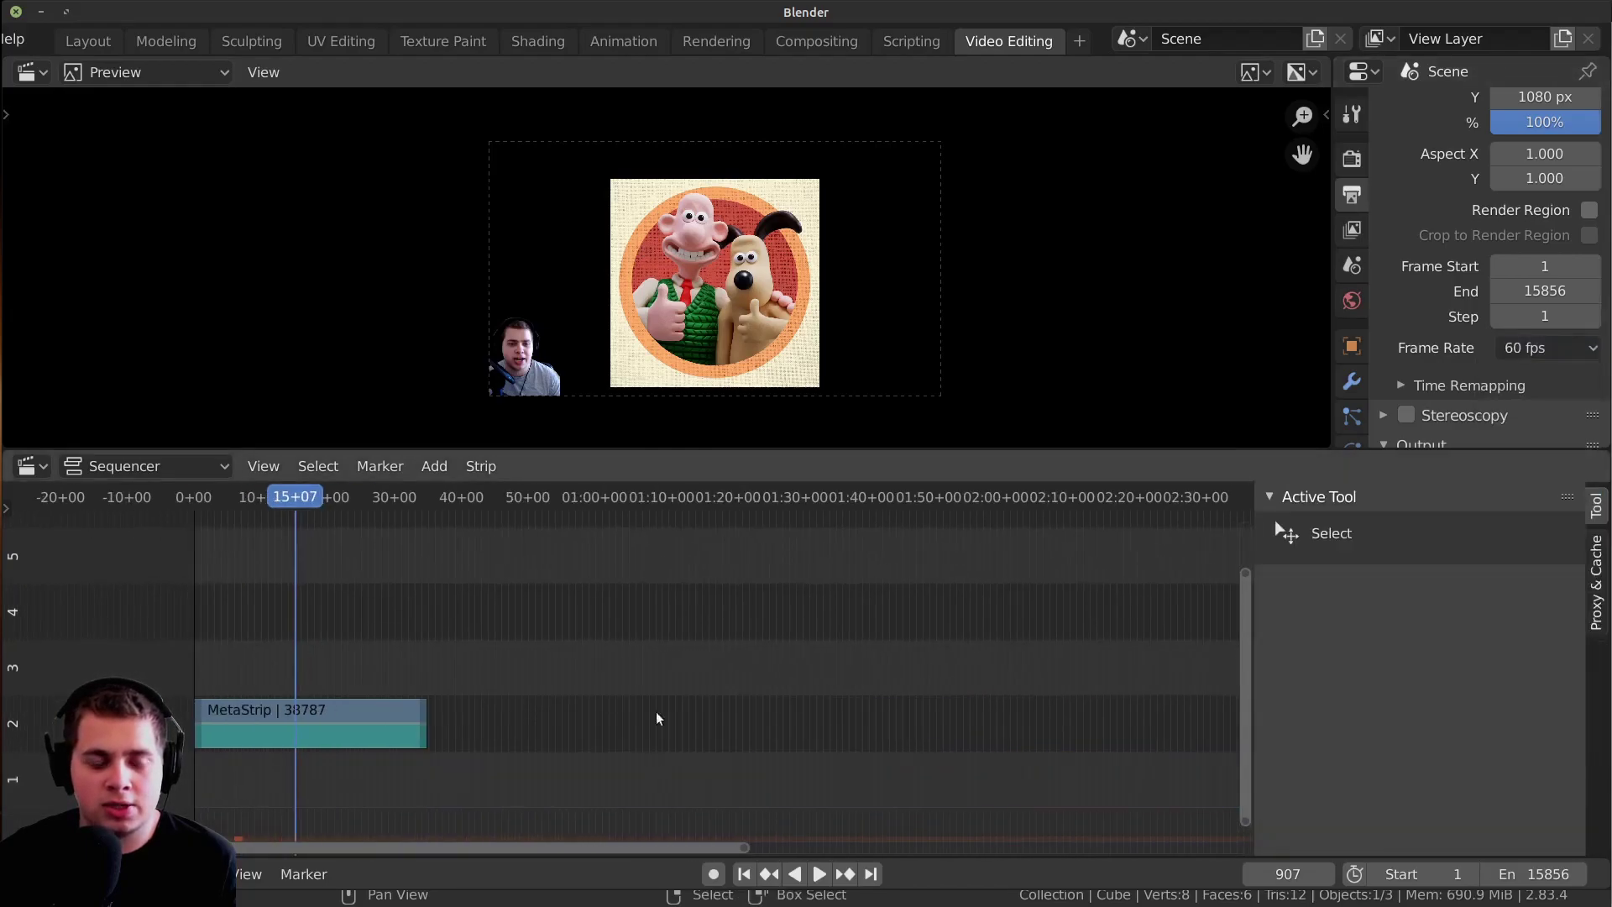
{"action": "left_click", "coordinate": [455, 496]}
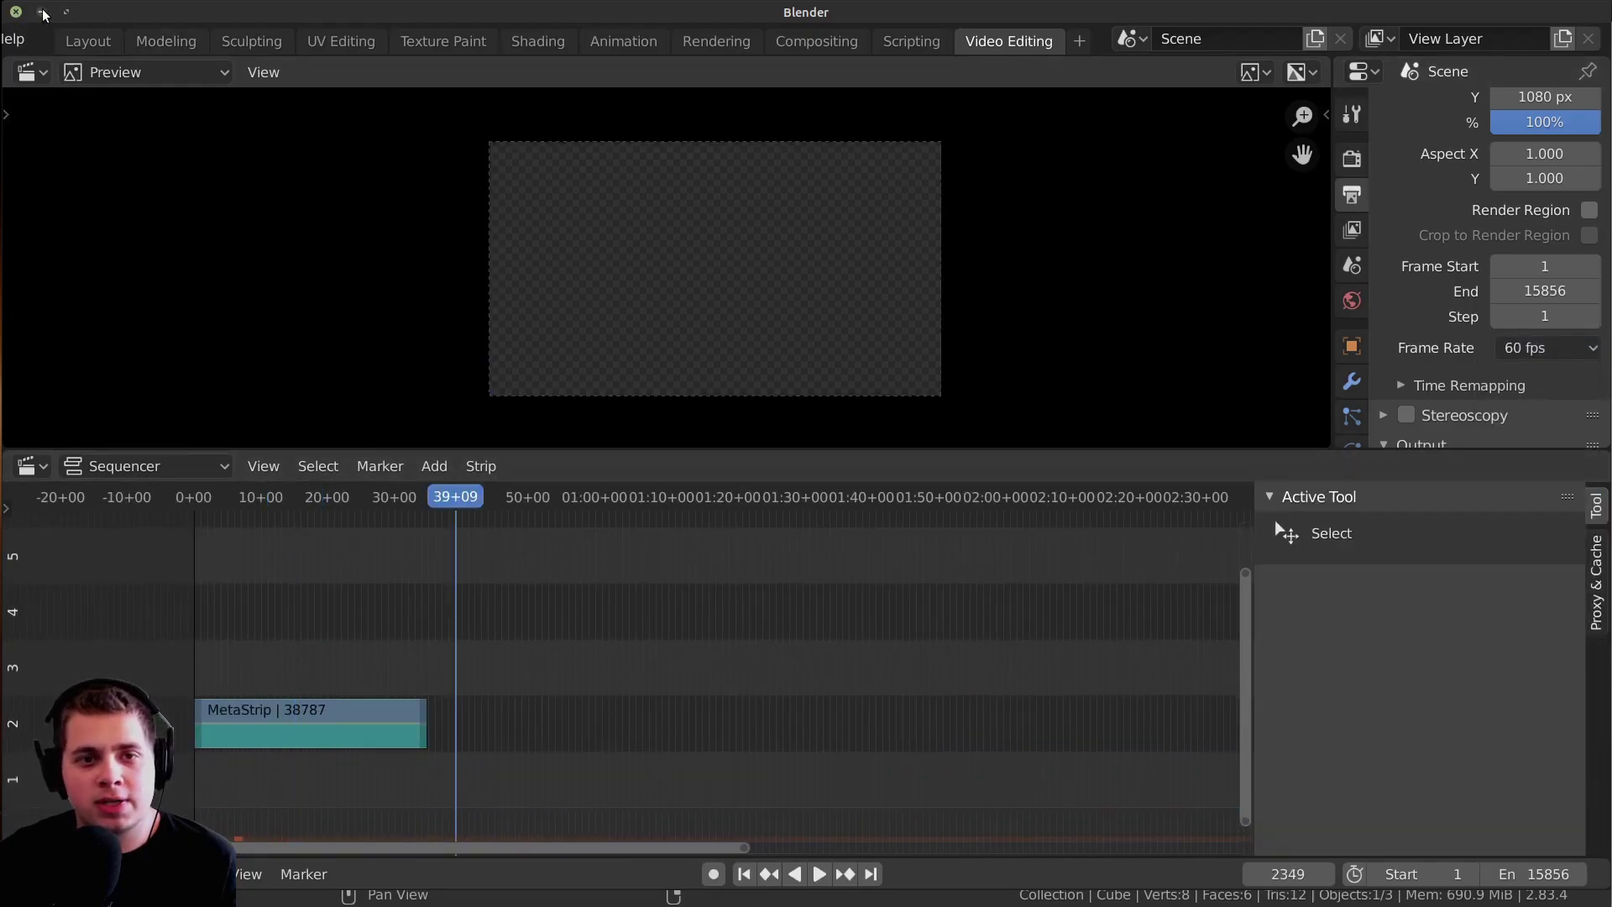
- Minimise Blender so the HandBrake window comes to the front
{"action": "left_click", "coordinate": [42, 12]}
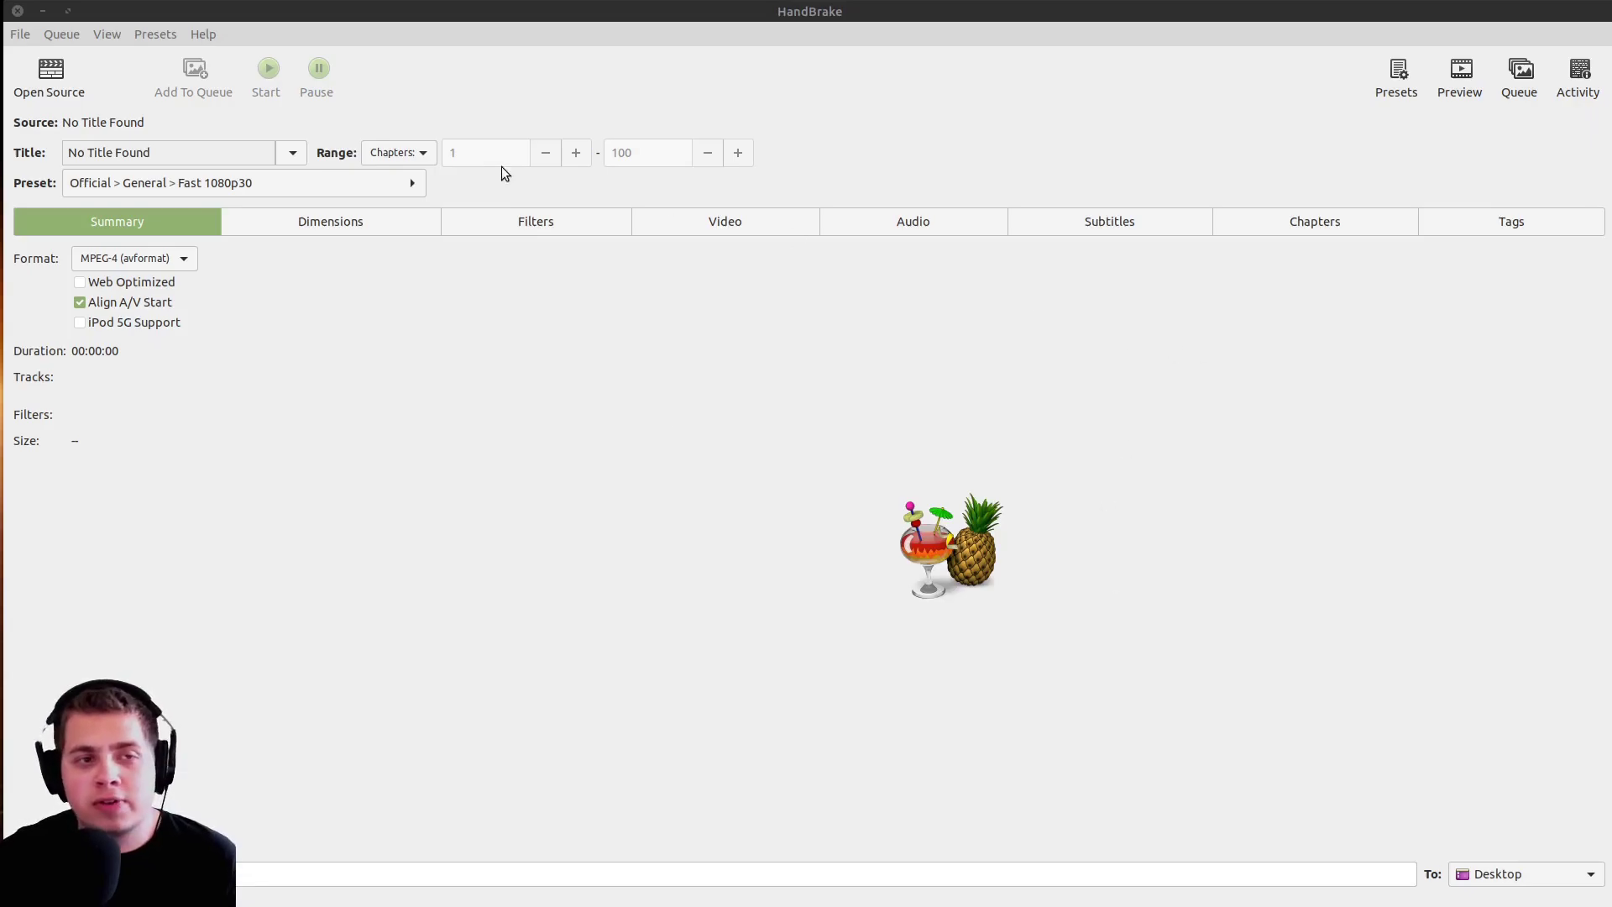
- Load the Martian Landing video as the HandBrake source
{"action": "left_click", "coordinate": [74, 81]}
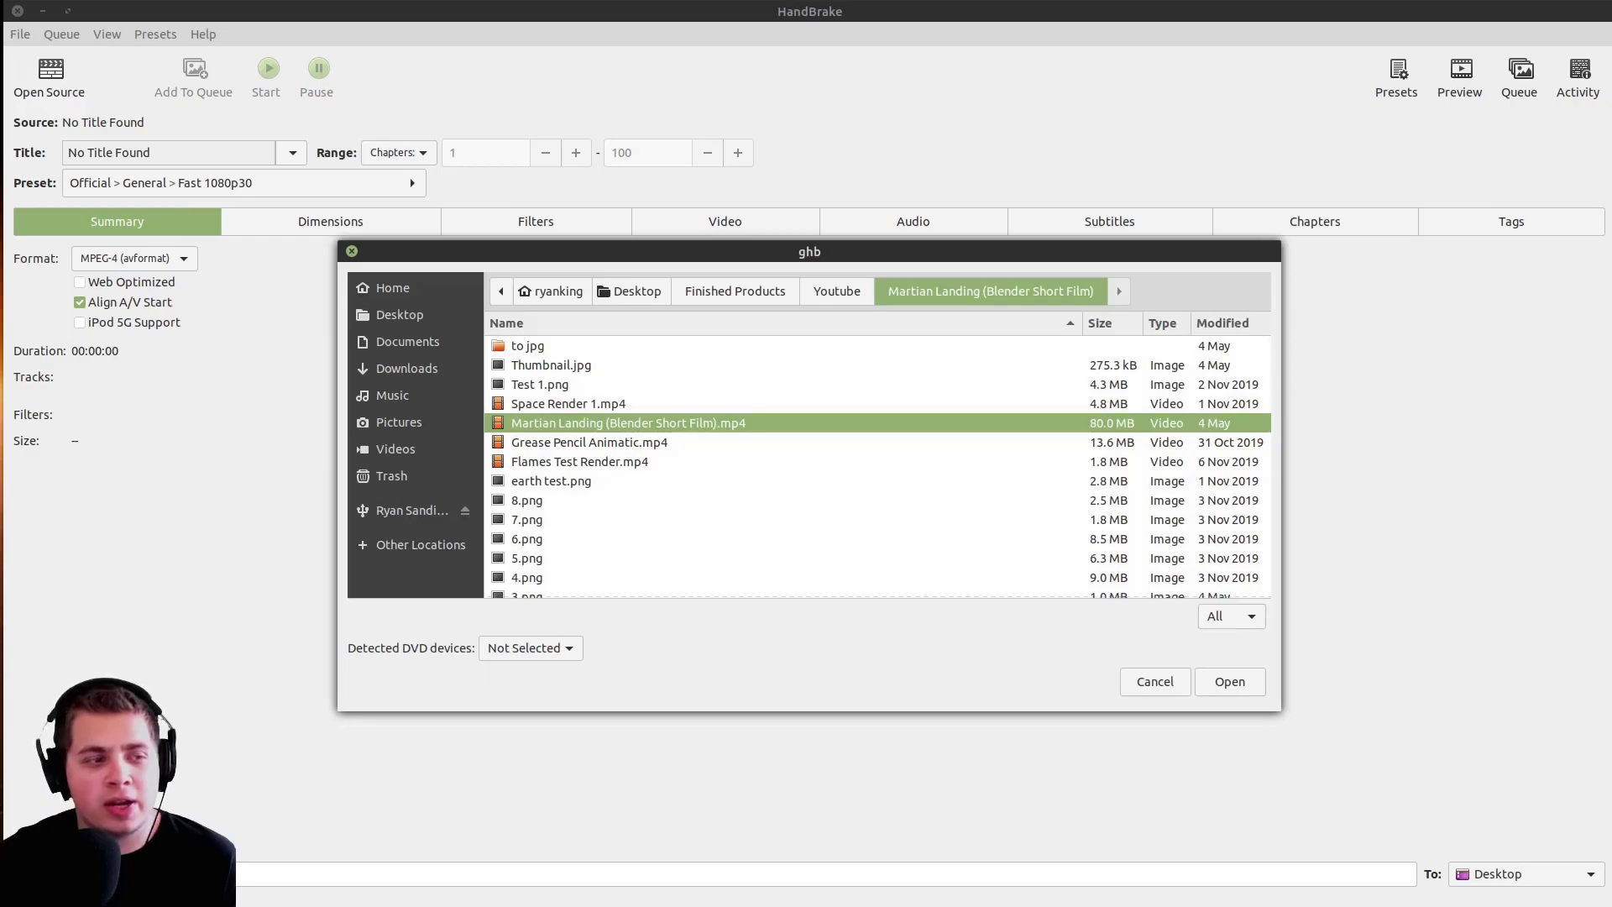
{"action": "left_click_drag", "start_coordinate": [1008, 422], "coordinate": [241, 353]}
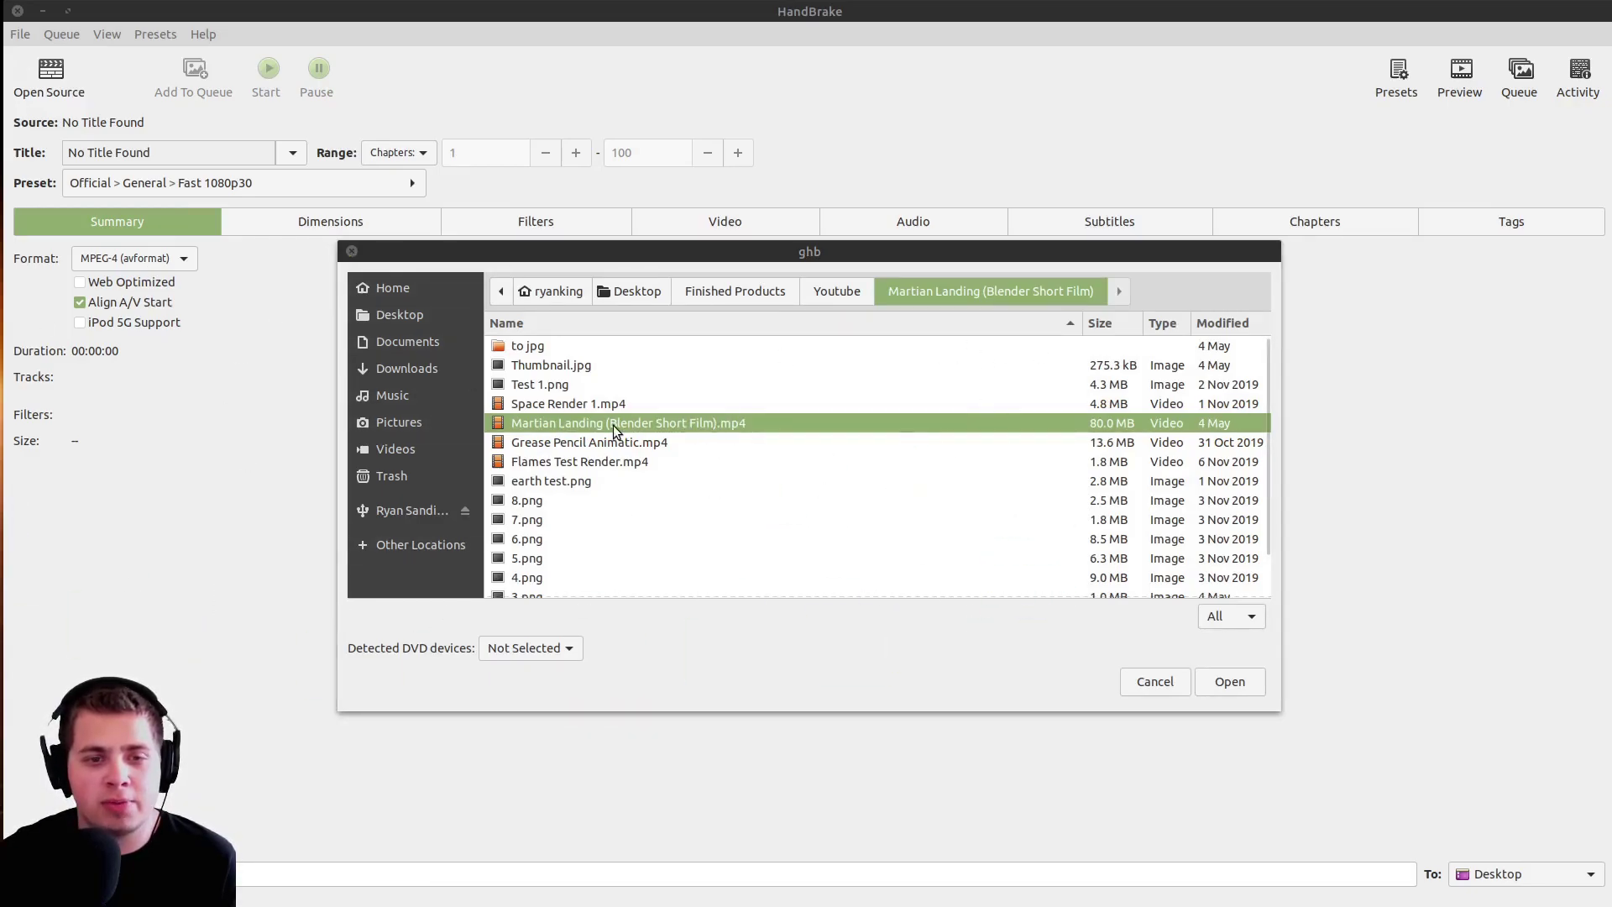
{"action": "left_click", "coordinate": [1230, 681]}
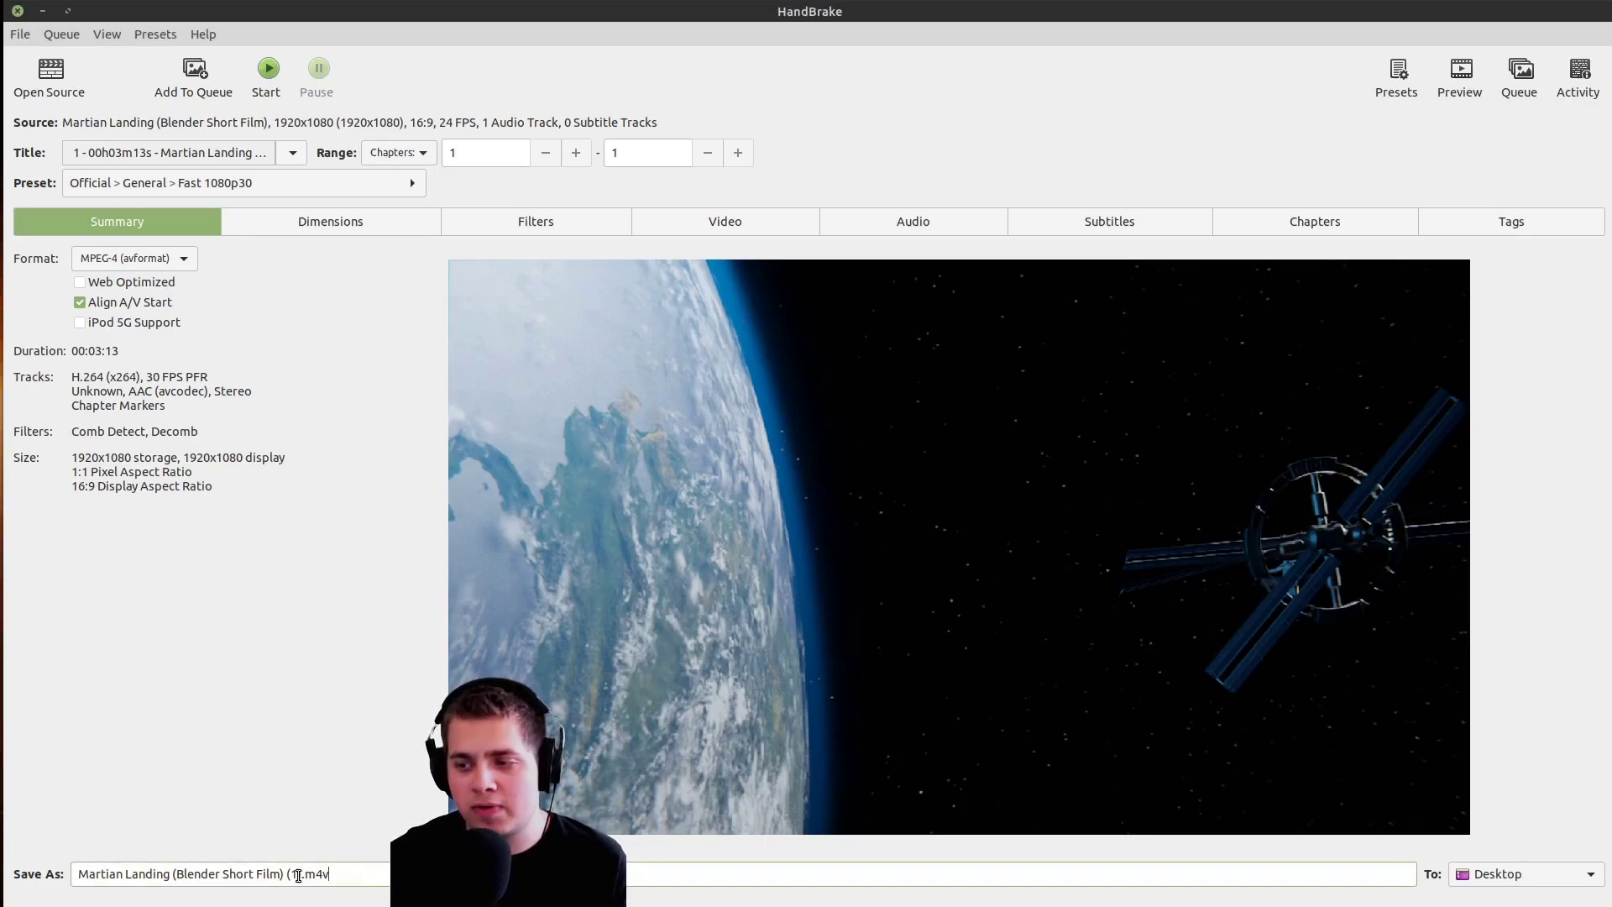
- Name the output 'Martian Landing (Blender Short Film) (60FPS).m4v' and save it to Desktop
{"action": "left_click", "coordinate": [298, 876]}
{"action": "key", "text": "BackSpace"}
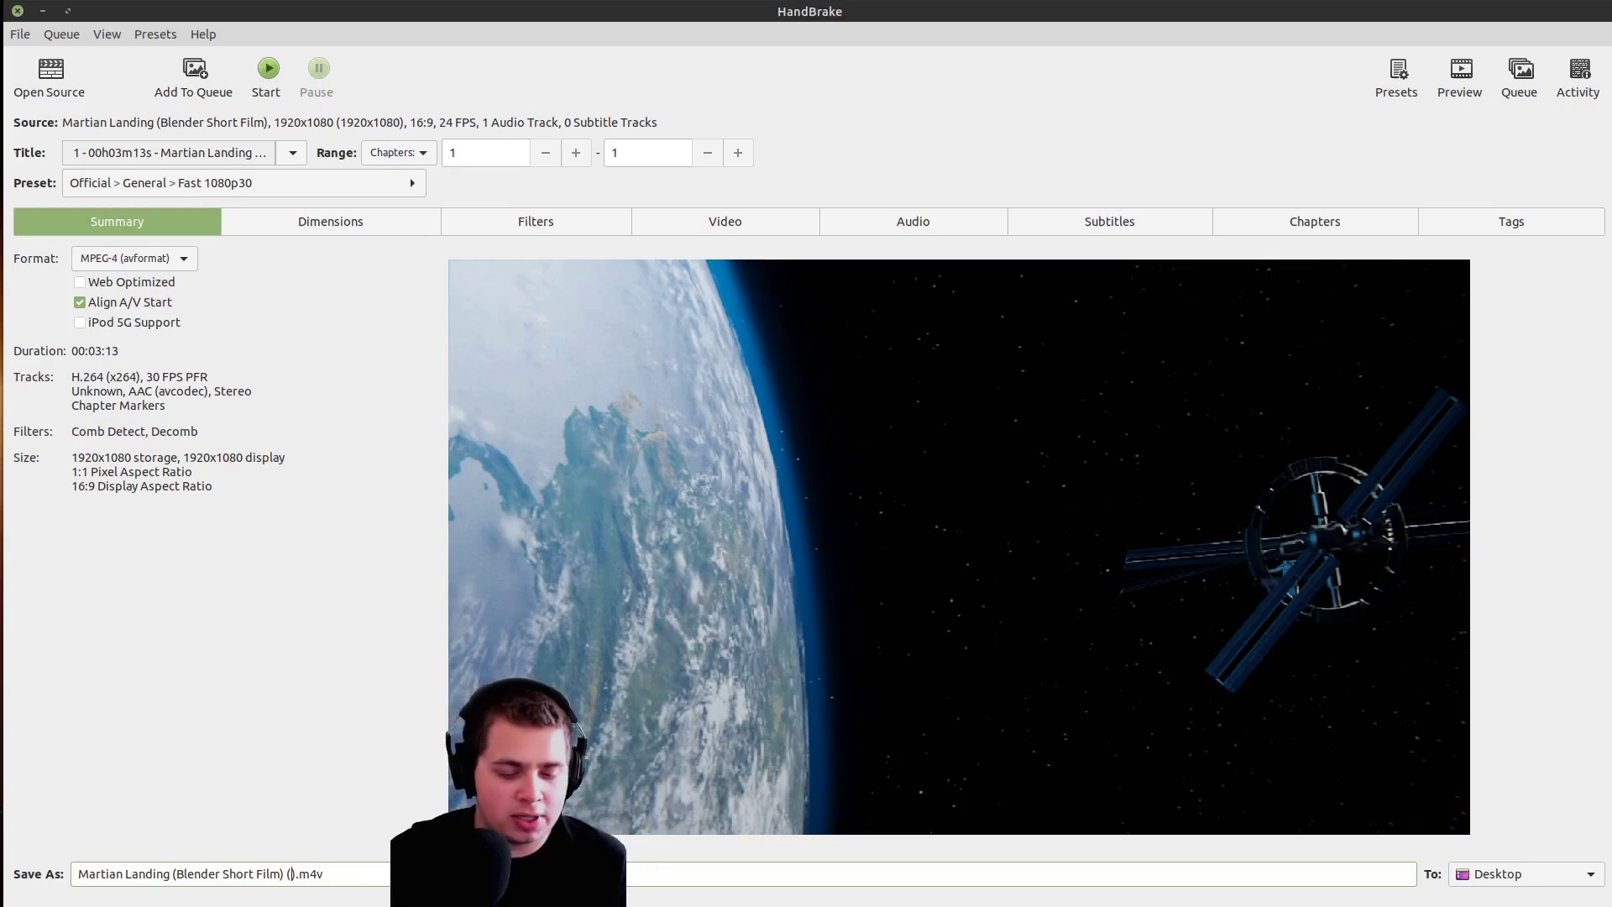
{"action": "type", "text": "60F"}
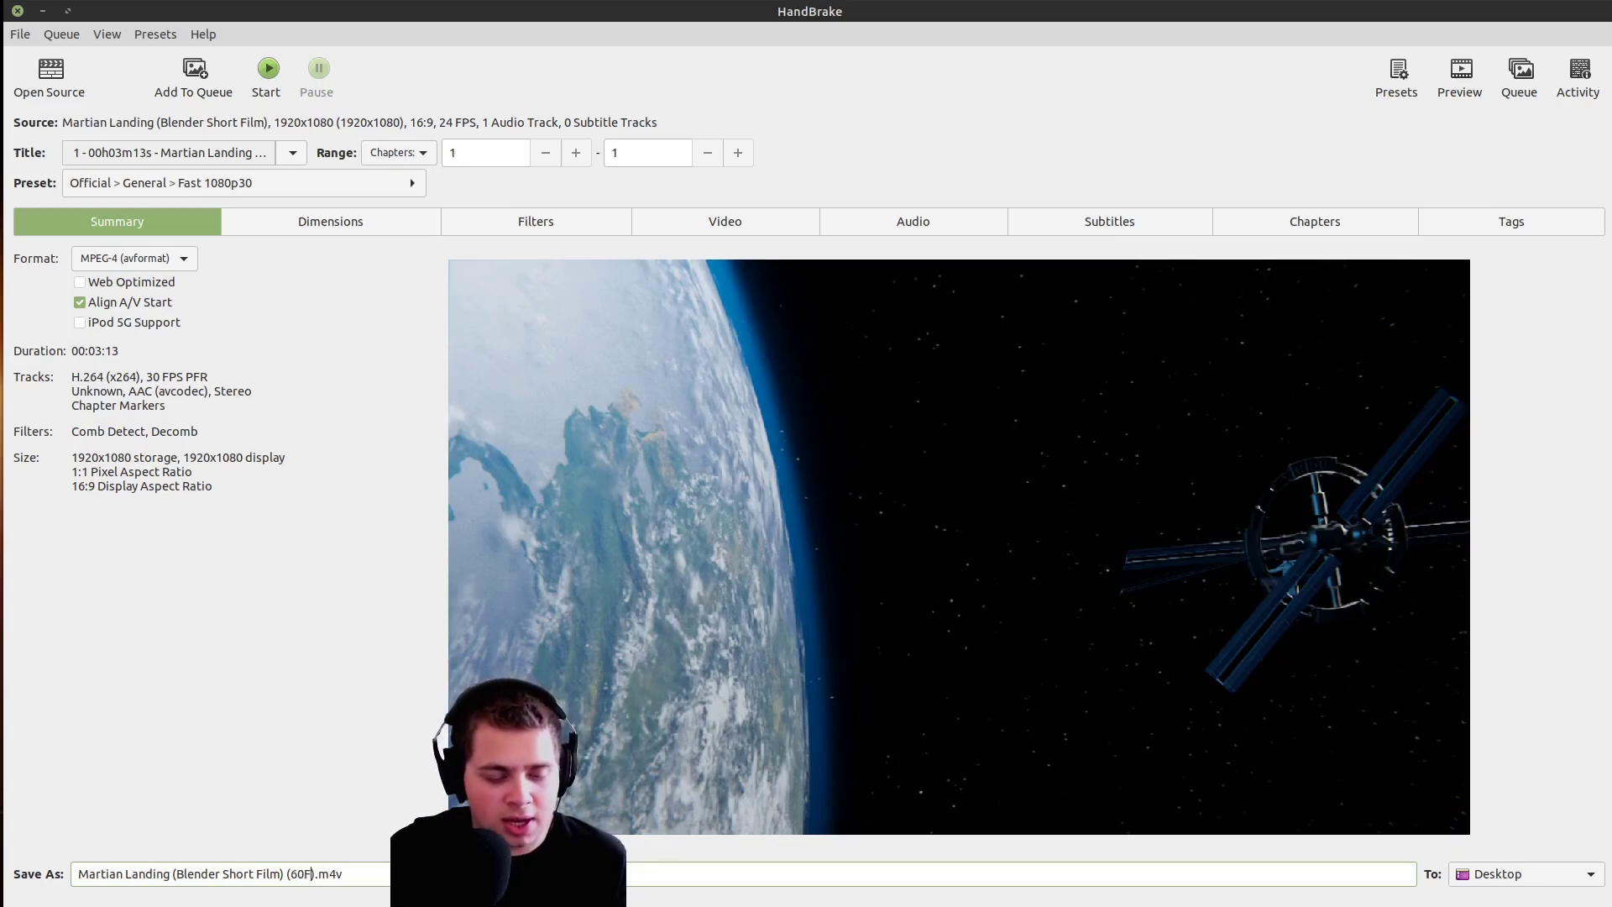
{"action": "type", "text": "PS"}
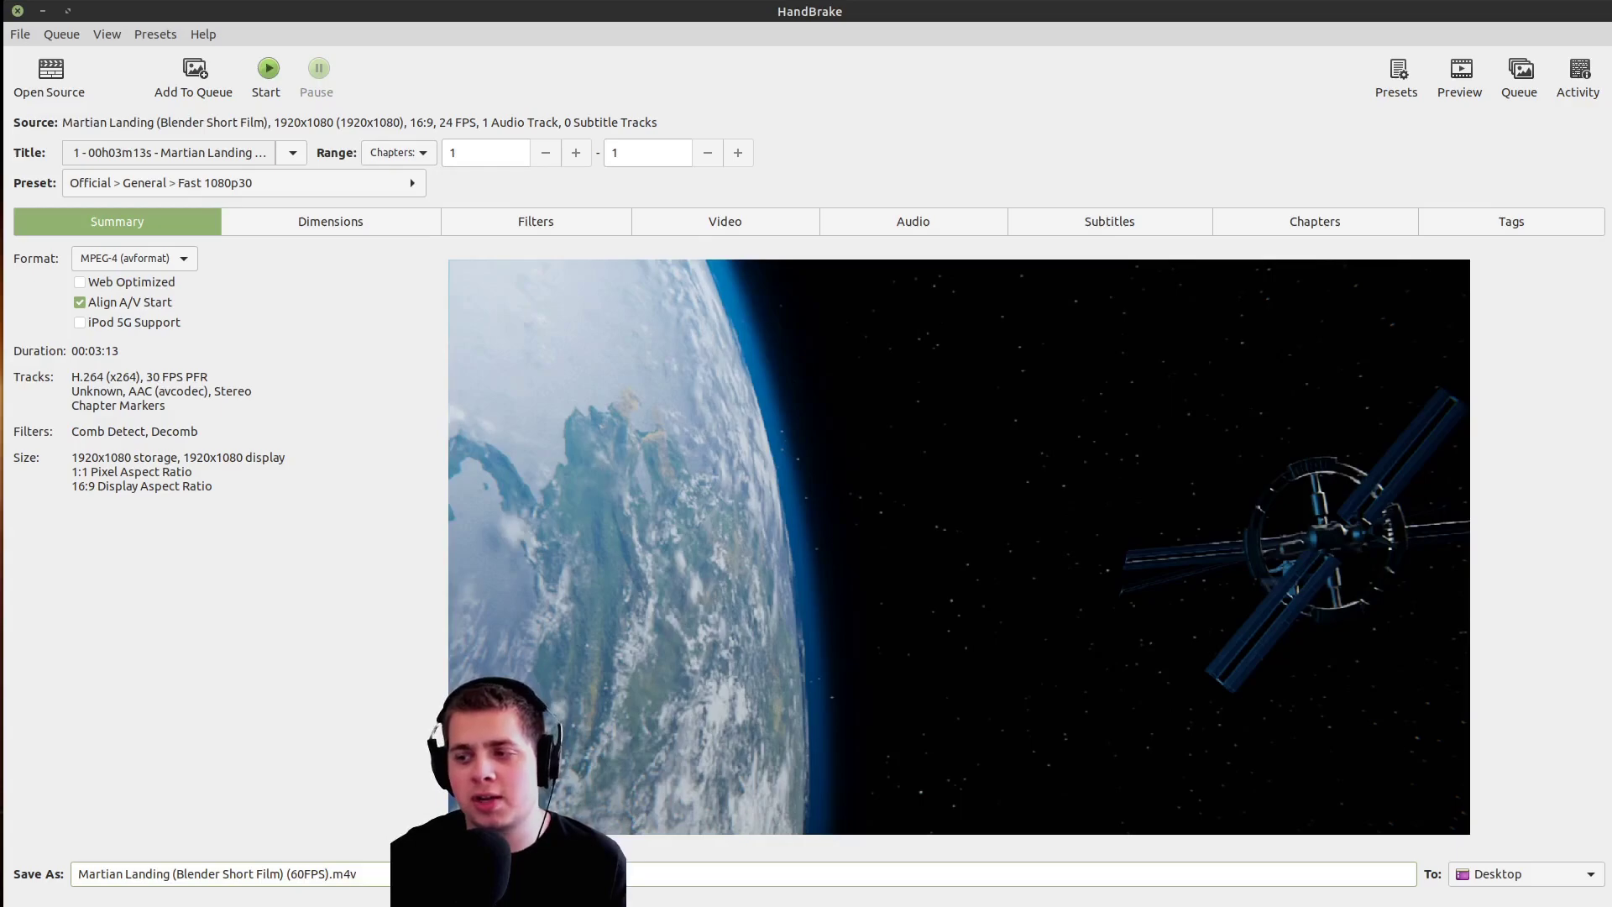
{"action": "left_click", "coordinate": [1511, 877]}
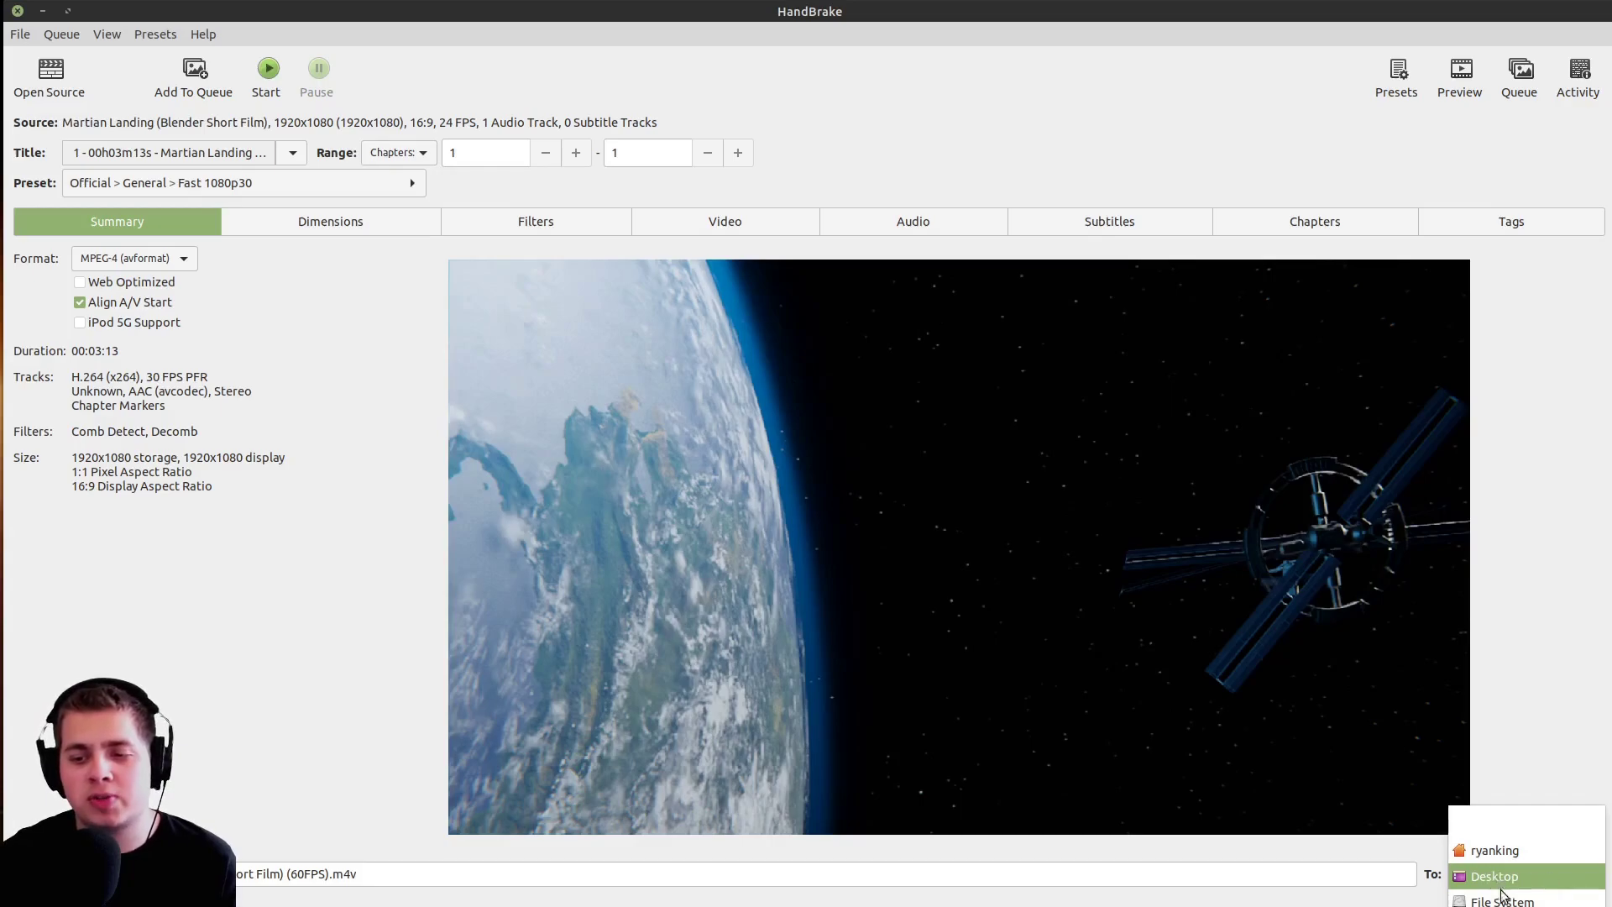
{"action": "left_click", "coordinate": [1494, 876]}
{"action": "left_click", "coordinate": [1502, 898]}
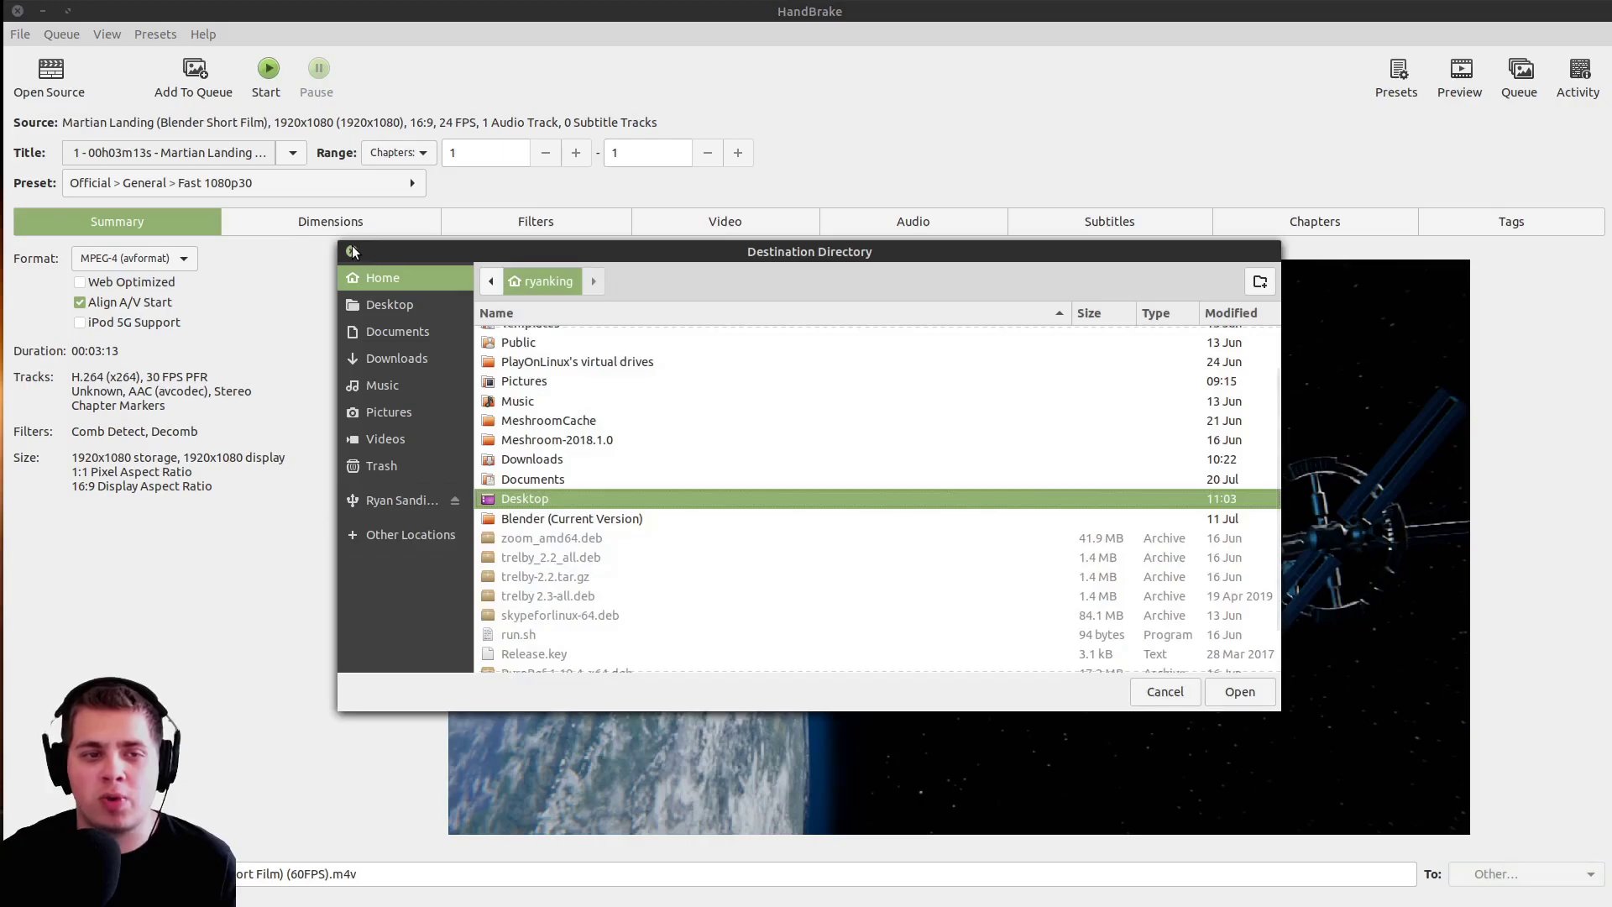
{"action": "left_click", "coordinate": [1240, 691]}
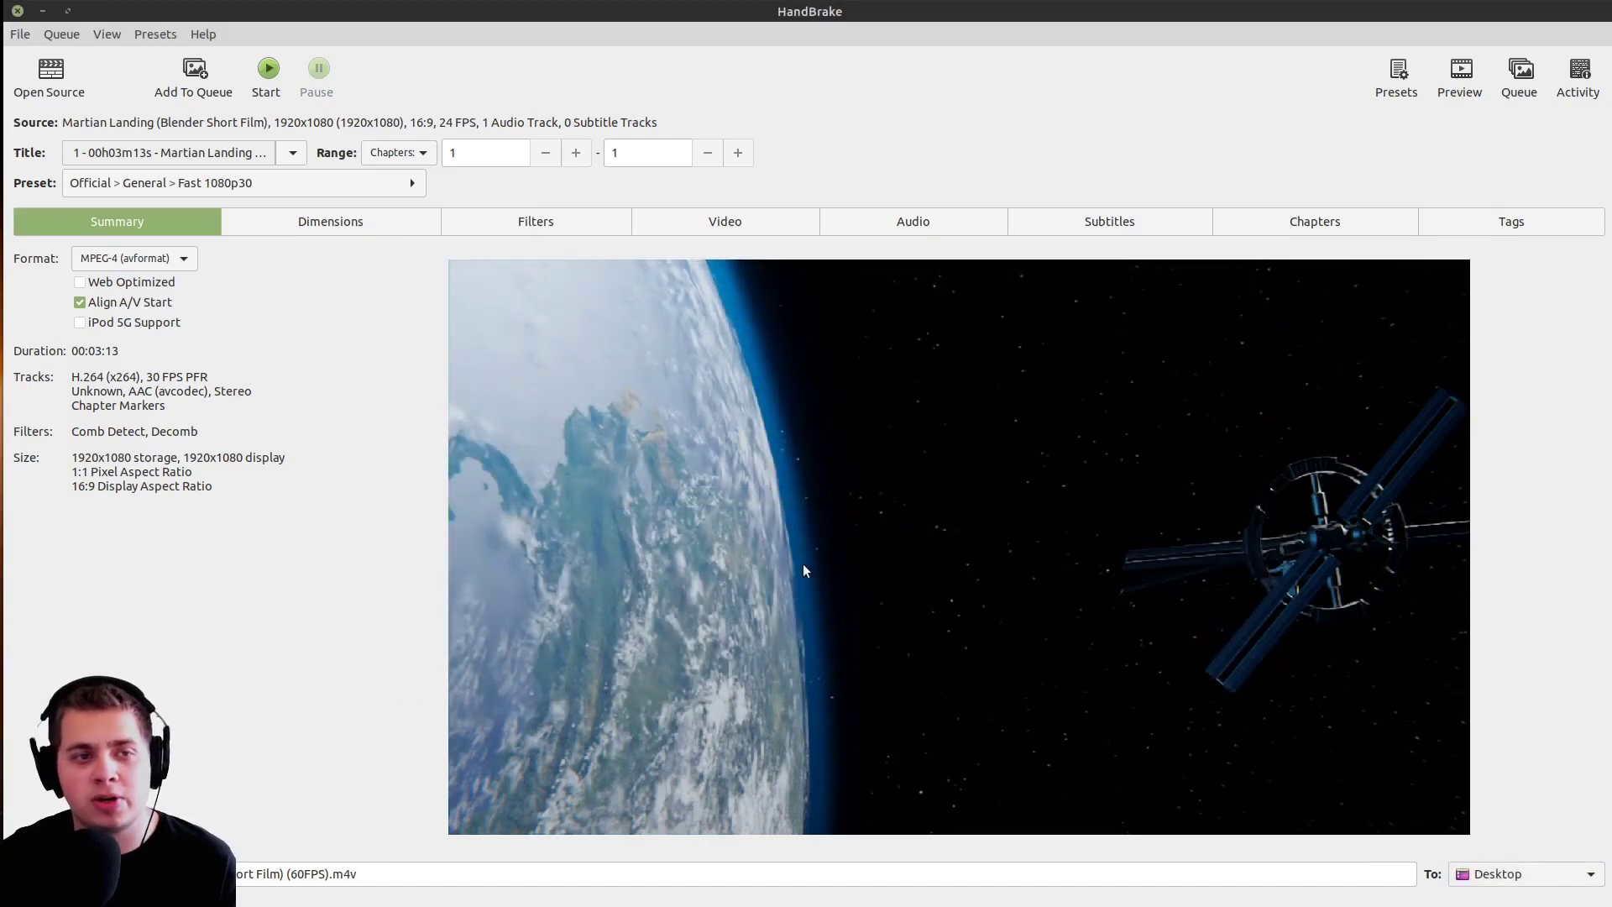
- Check that the output width and height stay at 1920x1080
{"action": "left_click", "coordinate": [345, 221]}
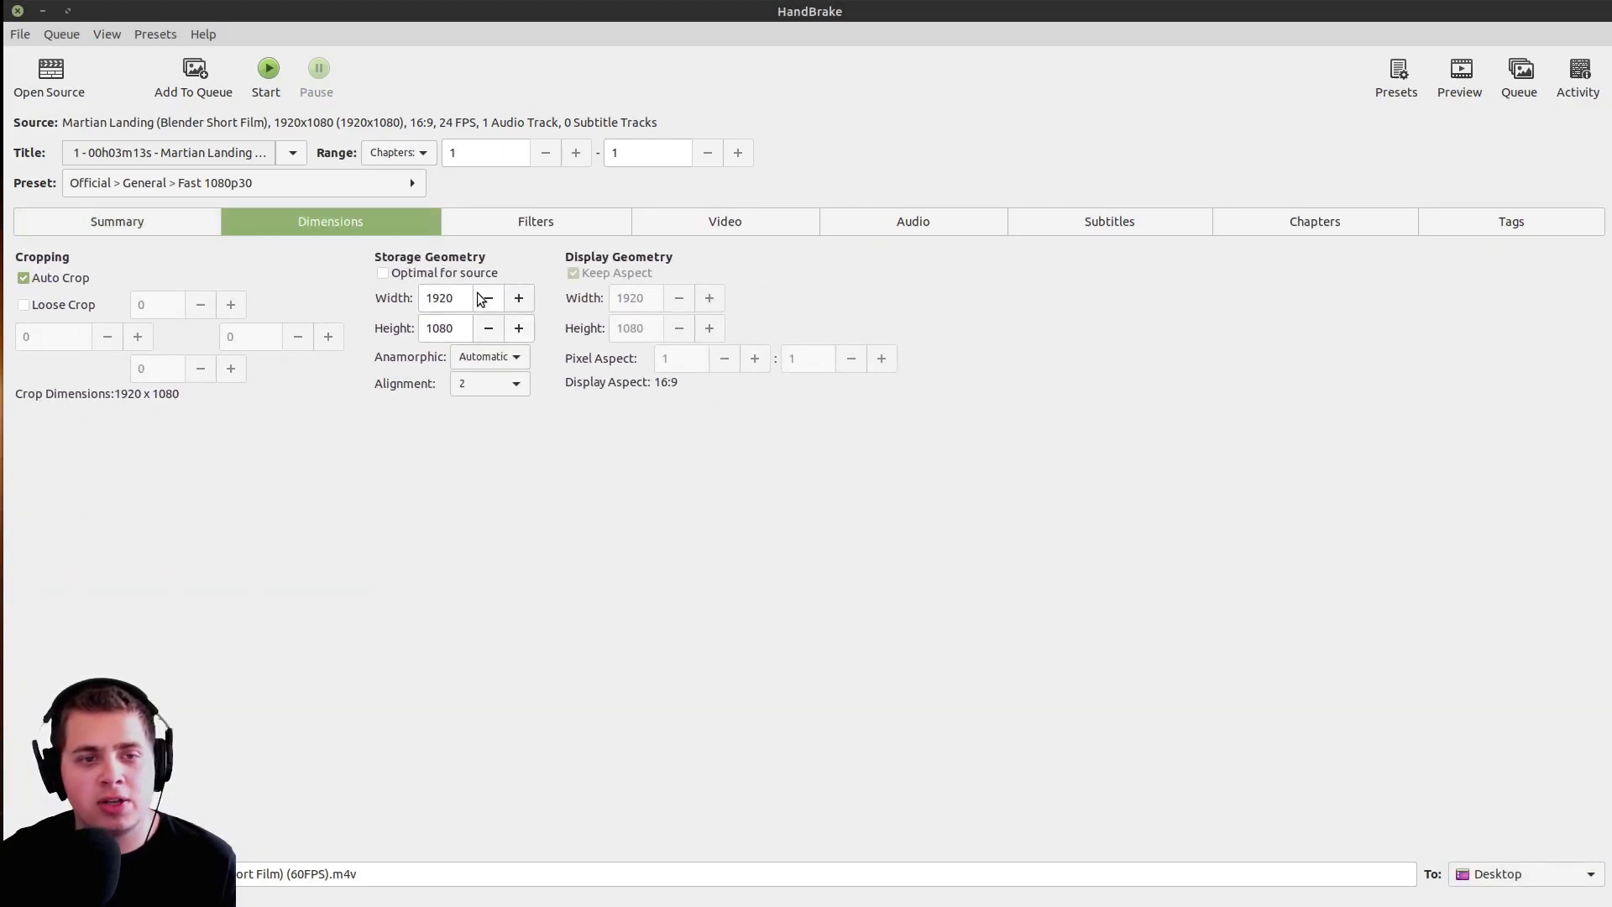
{"action": "left_click", "coordinate": [464, 326]}
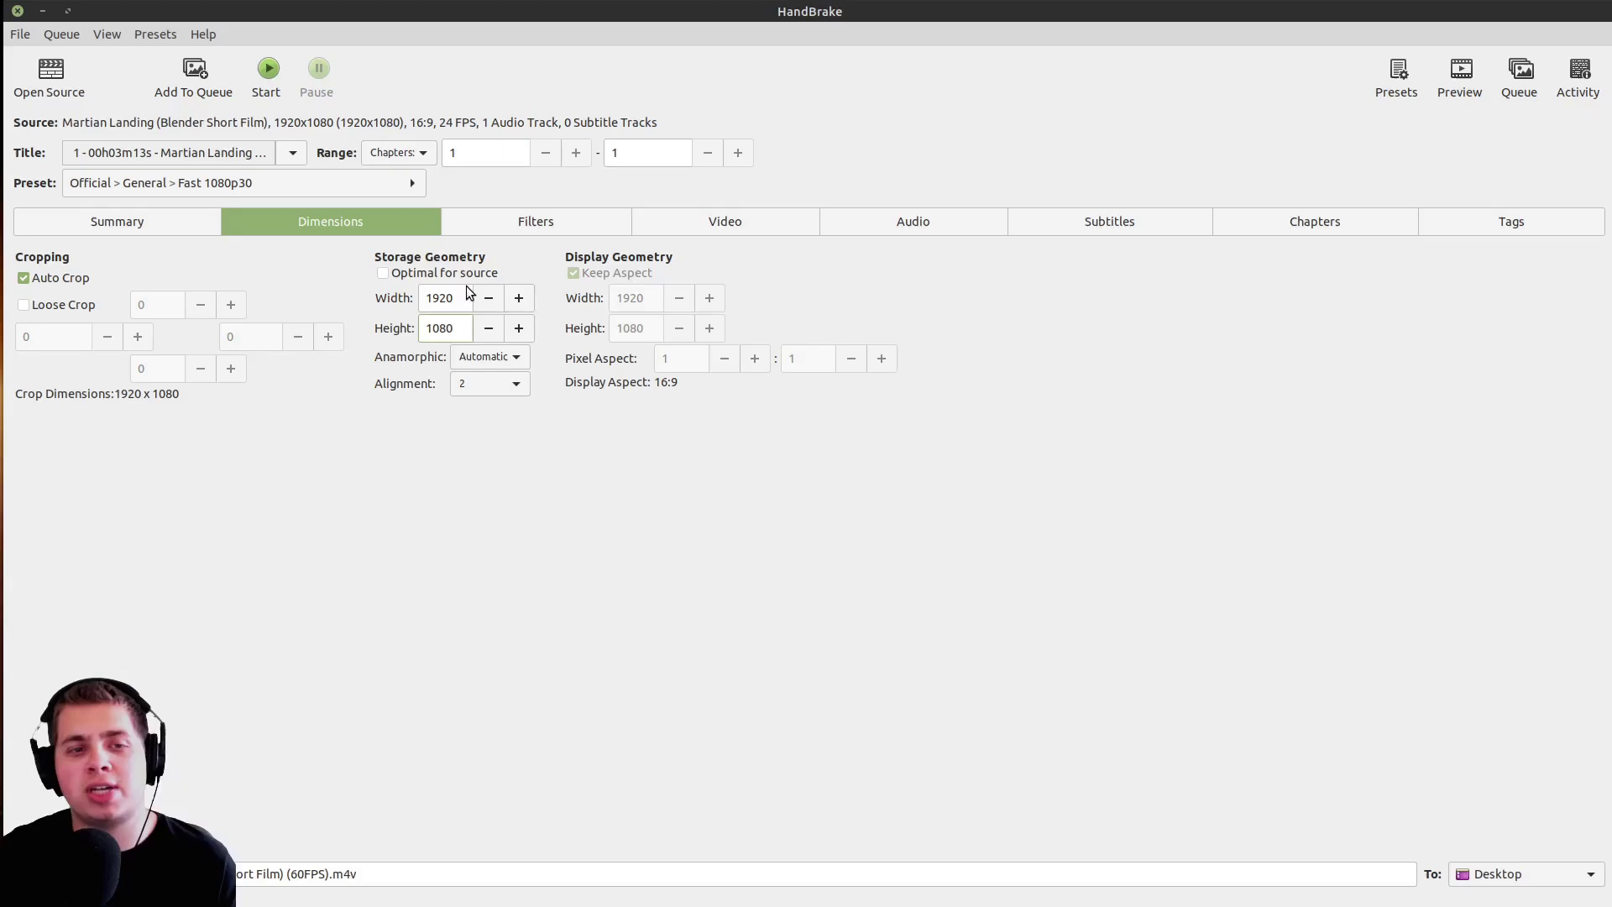
{"action": "left_click", "coordinate": [466, 296]}
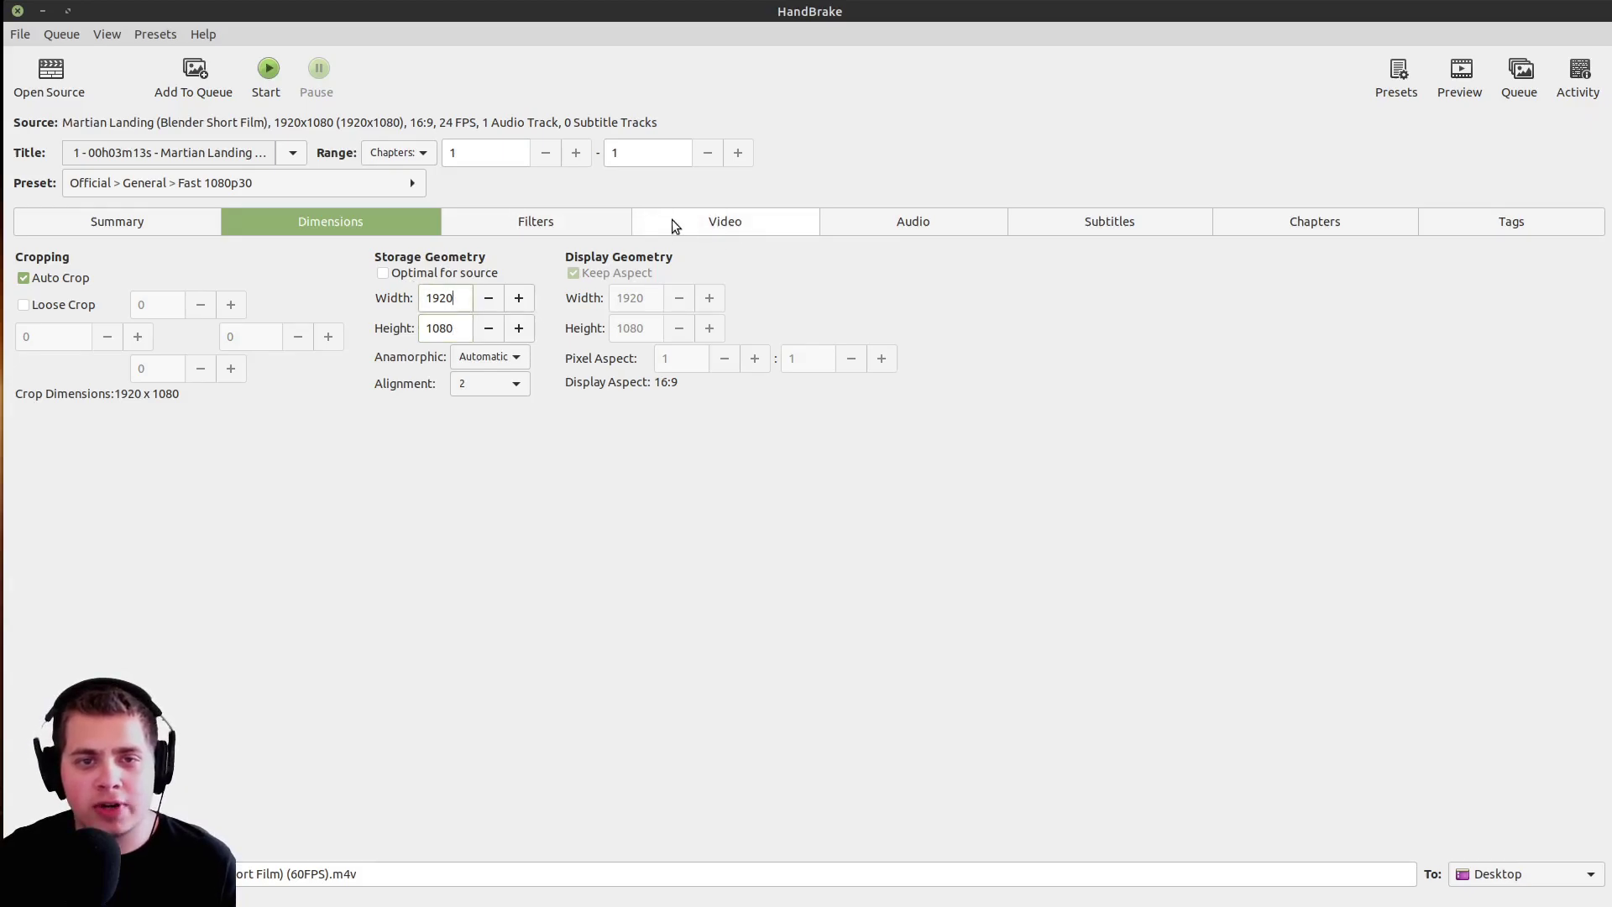
- Set the video framerate to 60 with Constant Framerate
{"action": "left_click", "coordinate": [726, 225]}
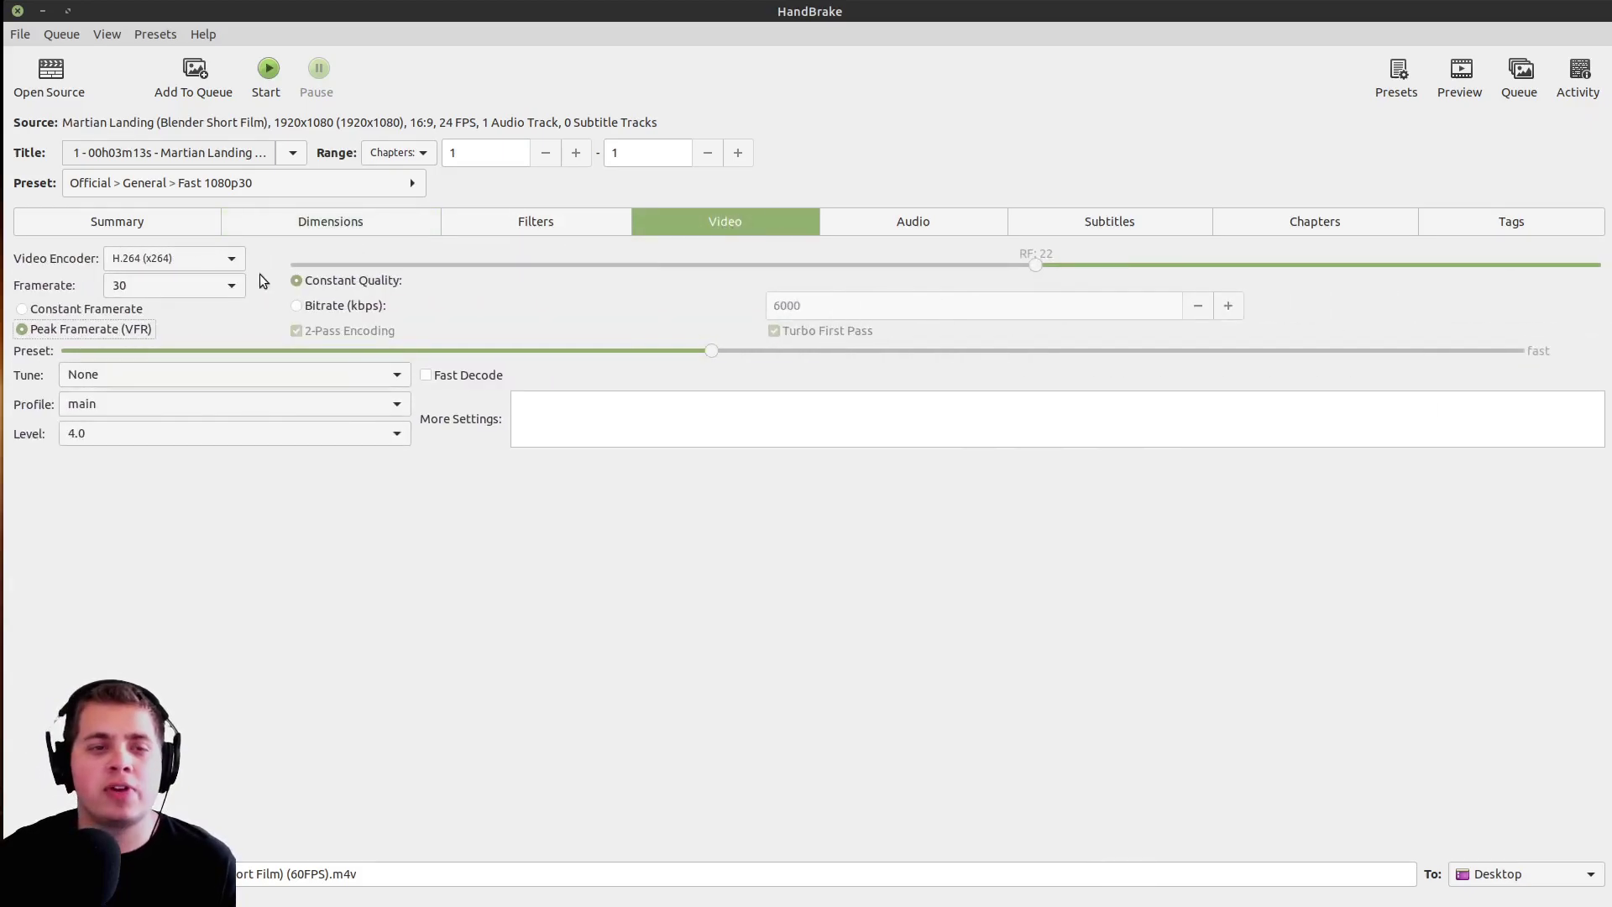
{"action": "left_click", "coordinate": [133, 292]}
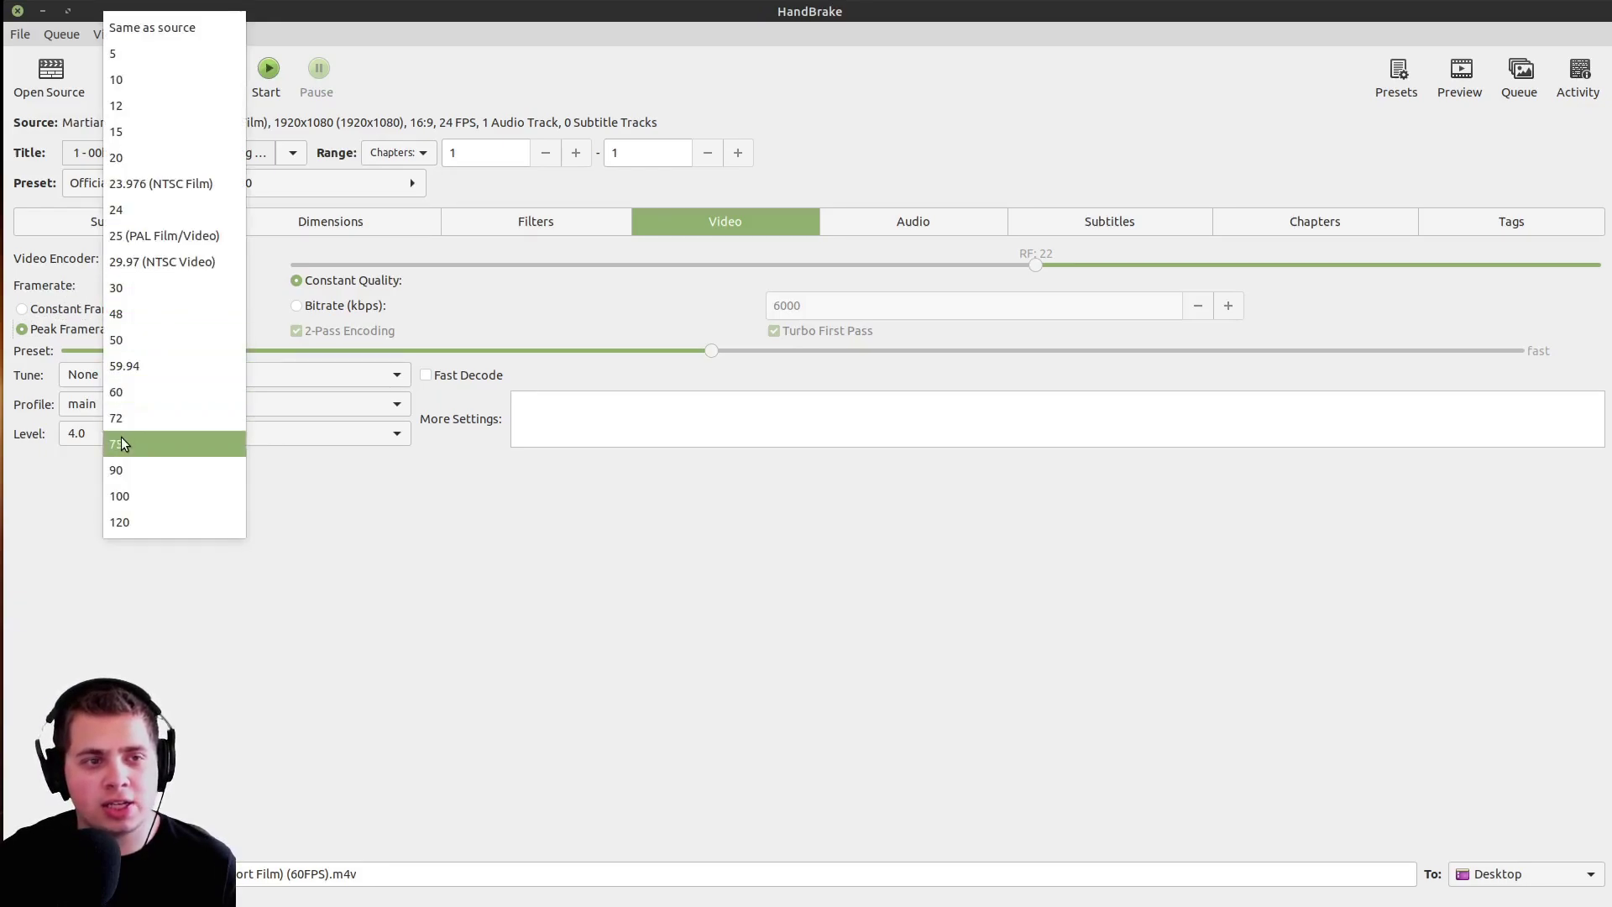
{"action": "left_click", "coordinate": [145, 397]}
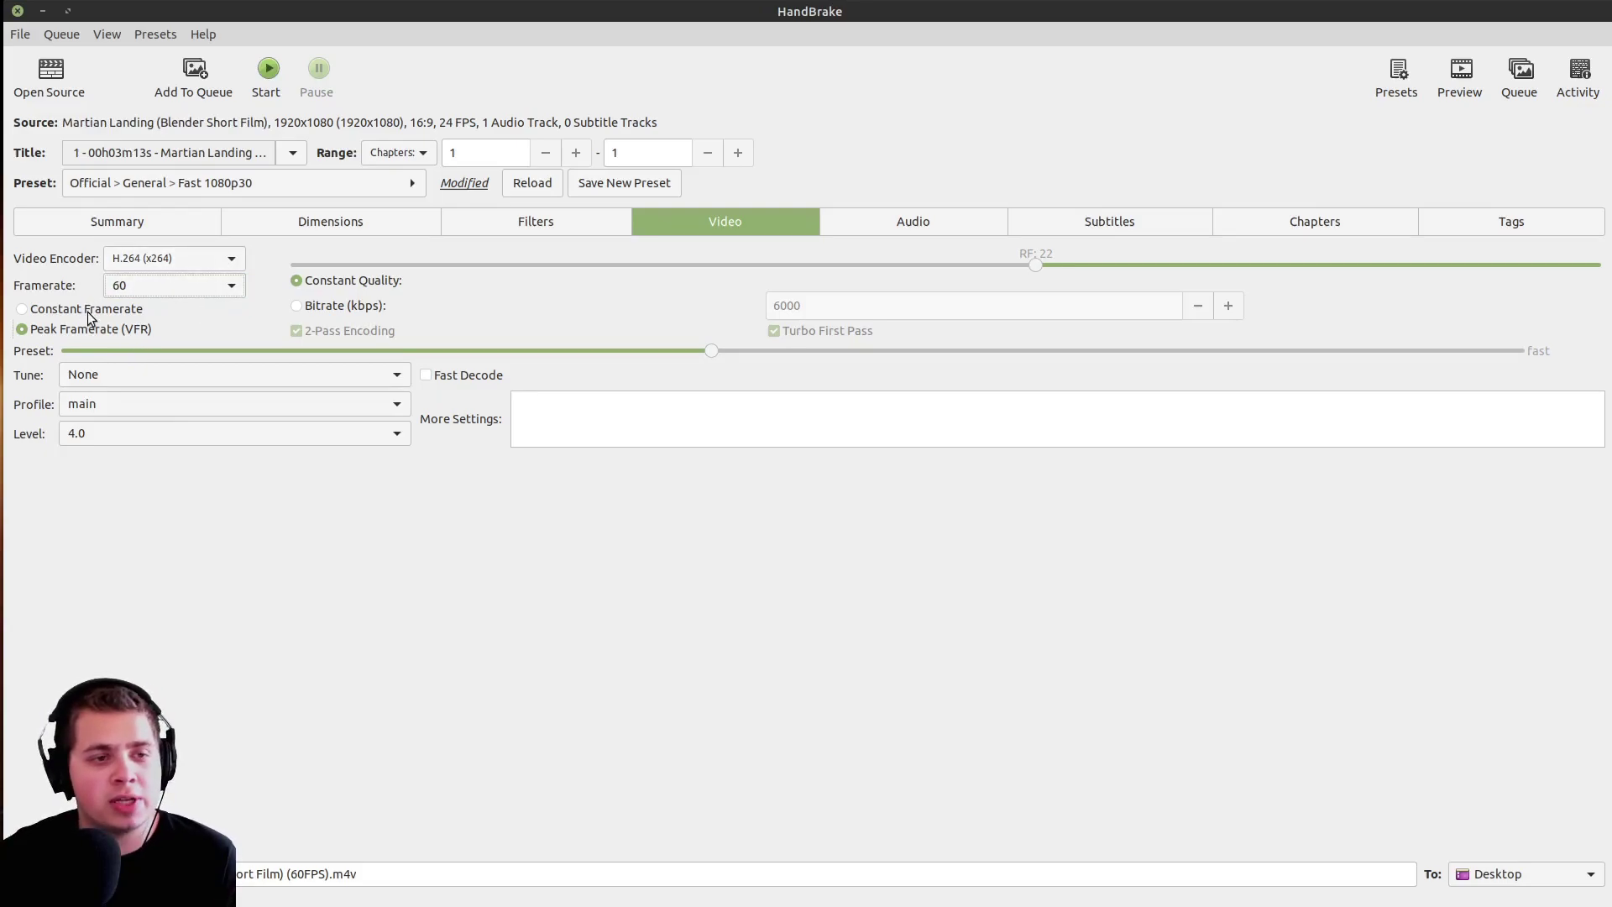
{"action": "left_click", "coordinate": [28, 311]}
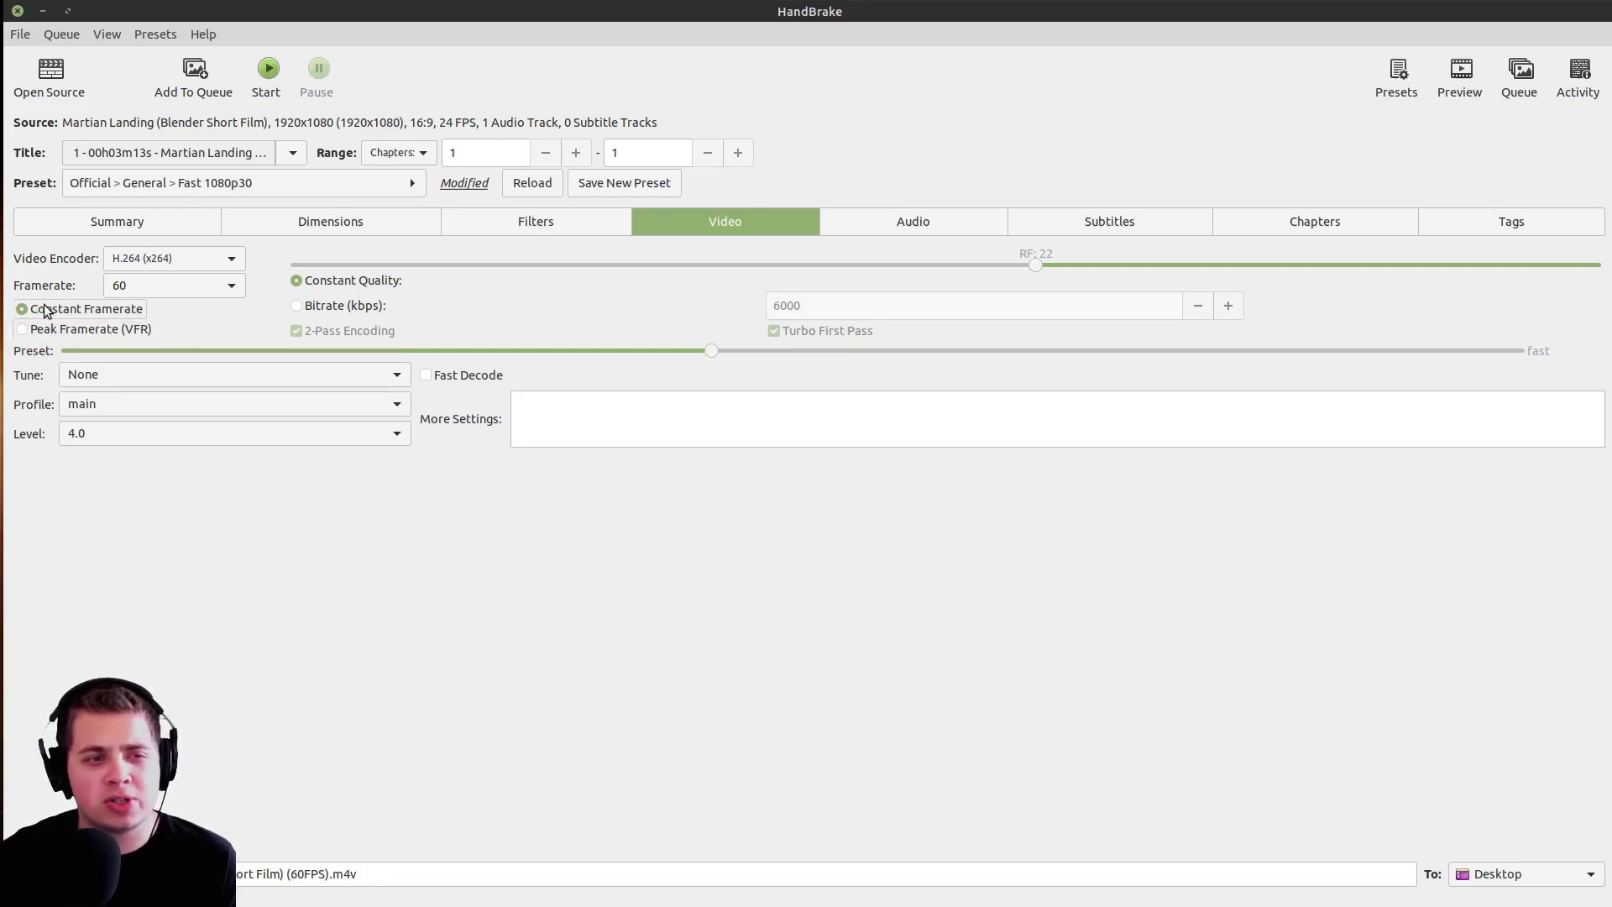
{"action": "left_click", "coordinate": [24, 330]}
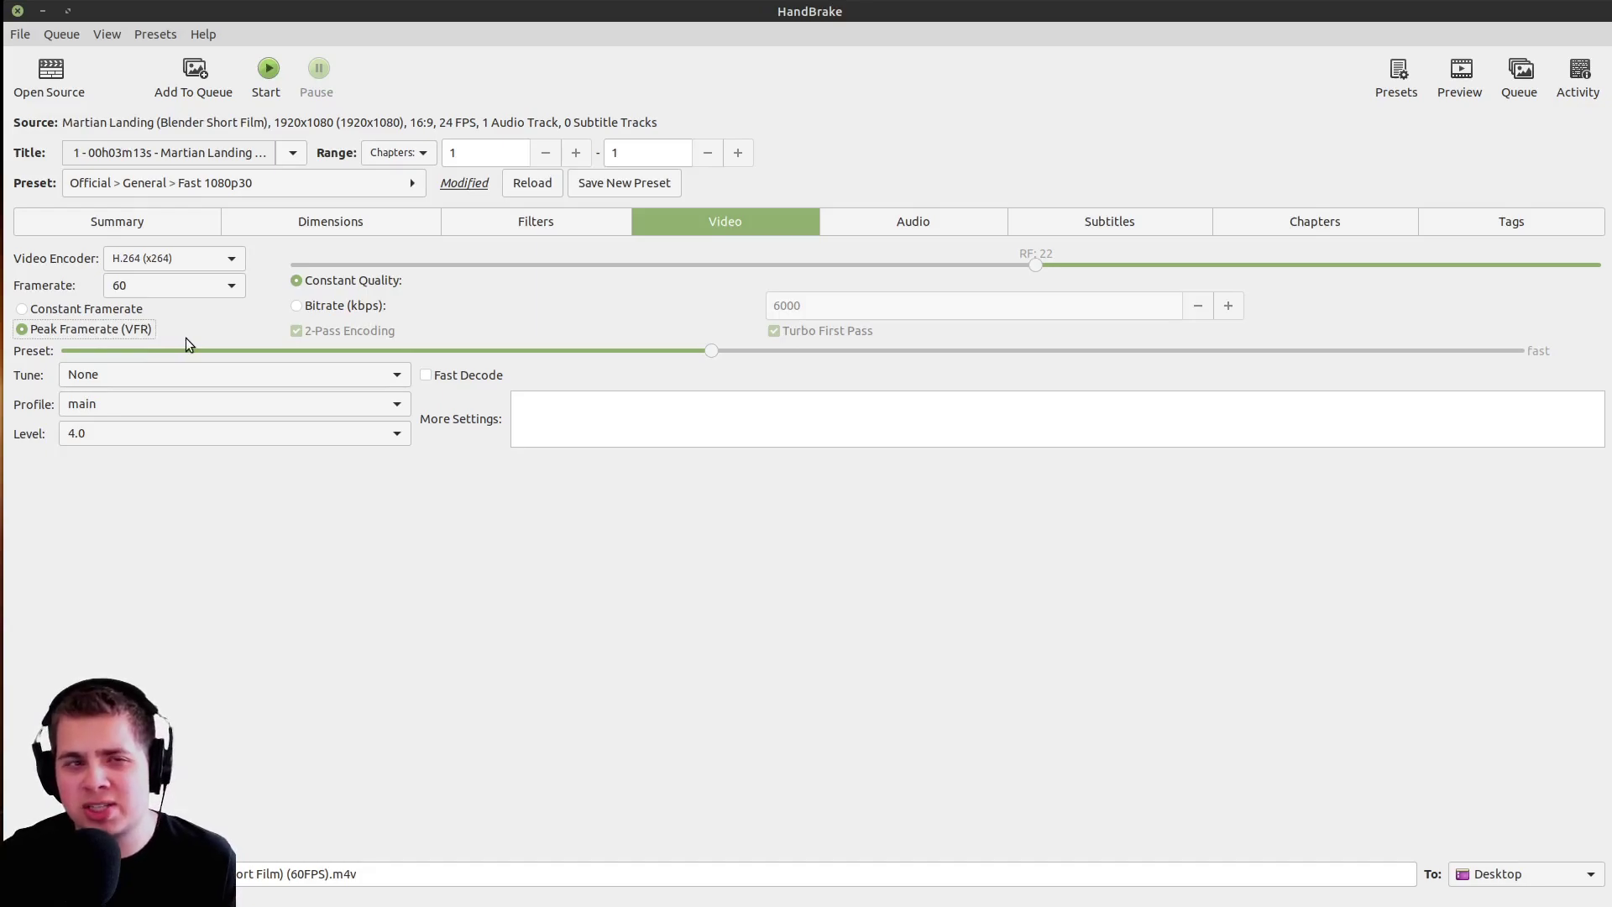
{"action": "left_click", "coordinate": [41, 309]}
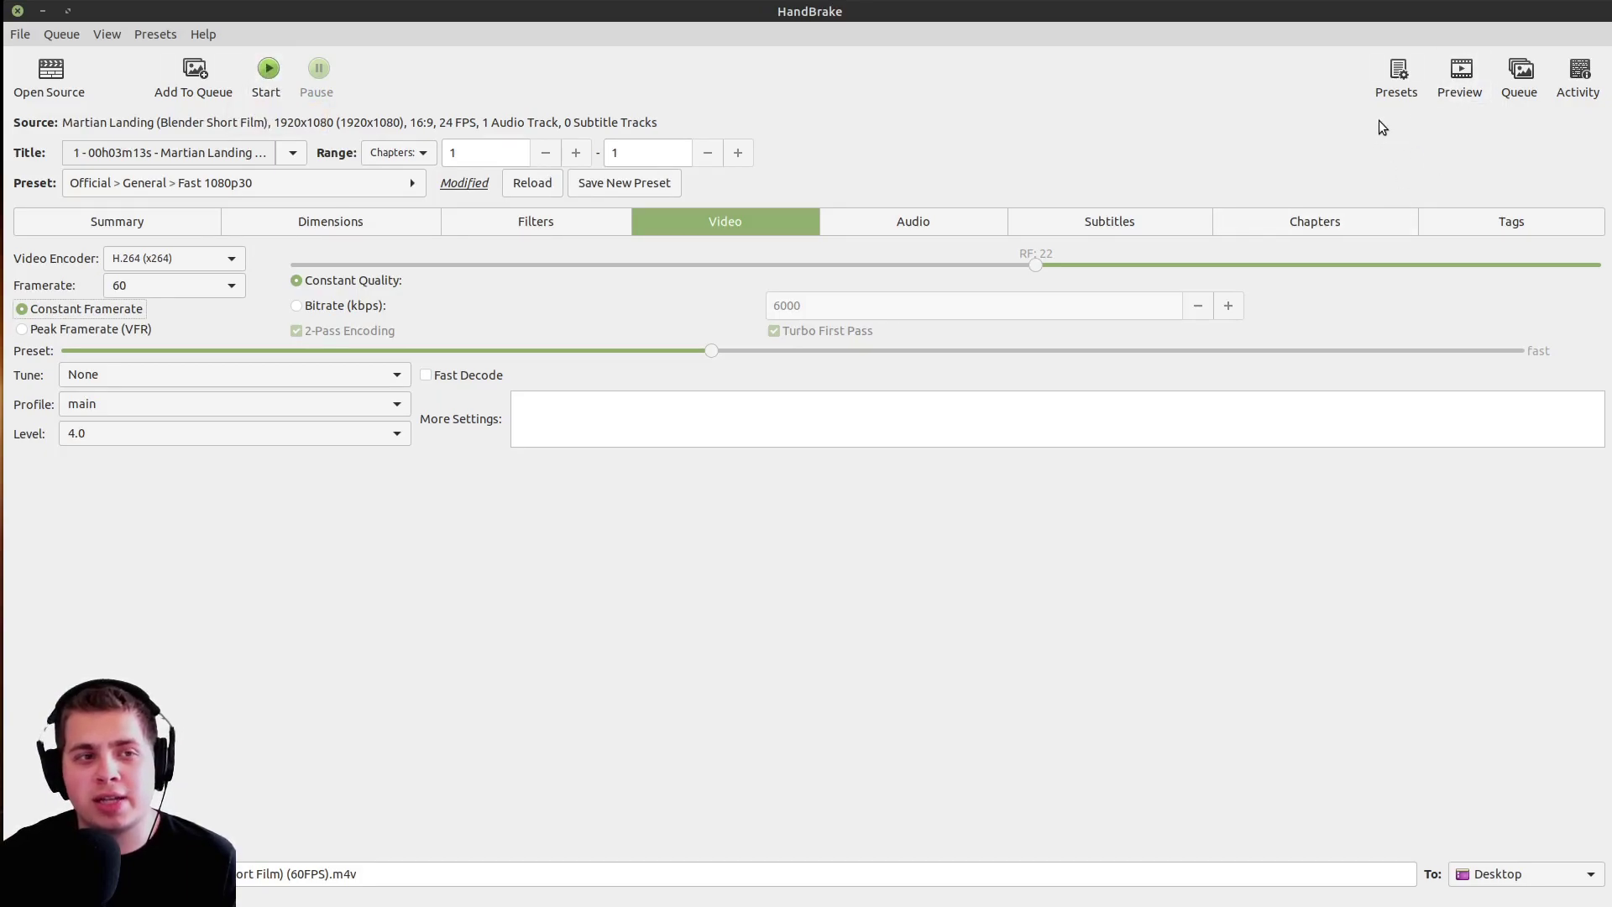
- Browse the General and Web preset groups and apply the Very Fast 1080p30 preset
{"action": "left_click", "coordinate": [1398, 76]}
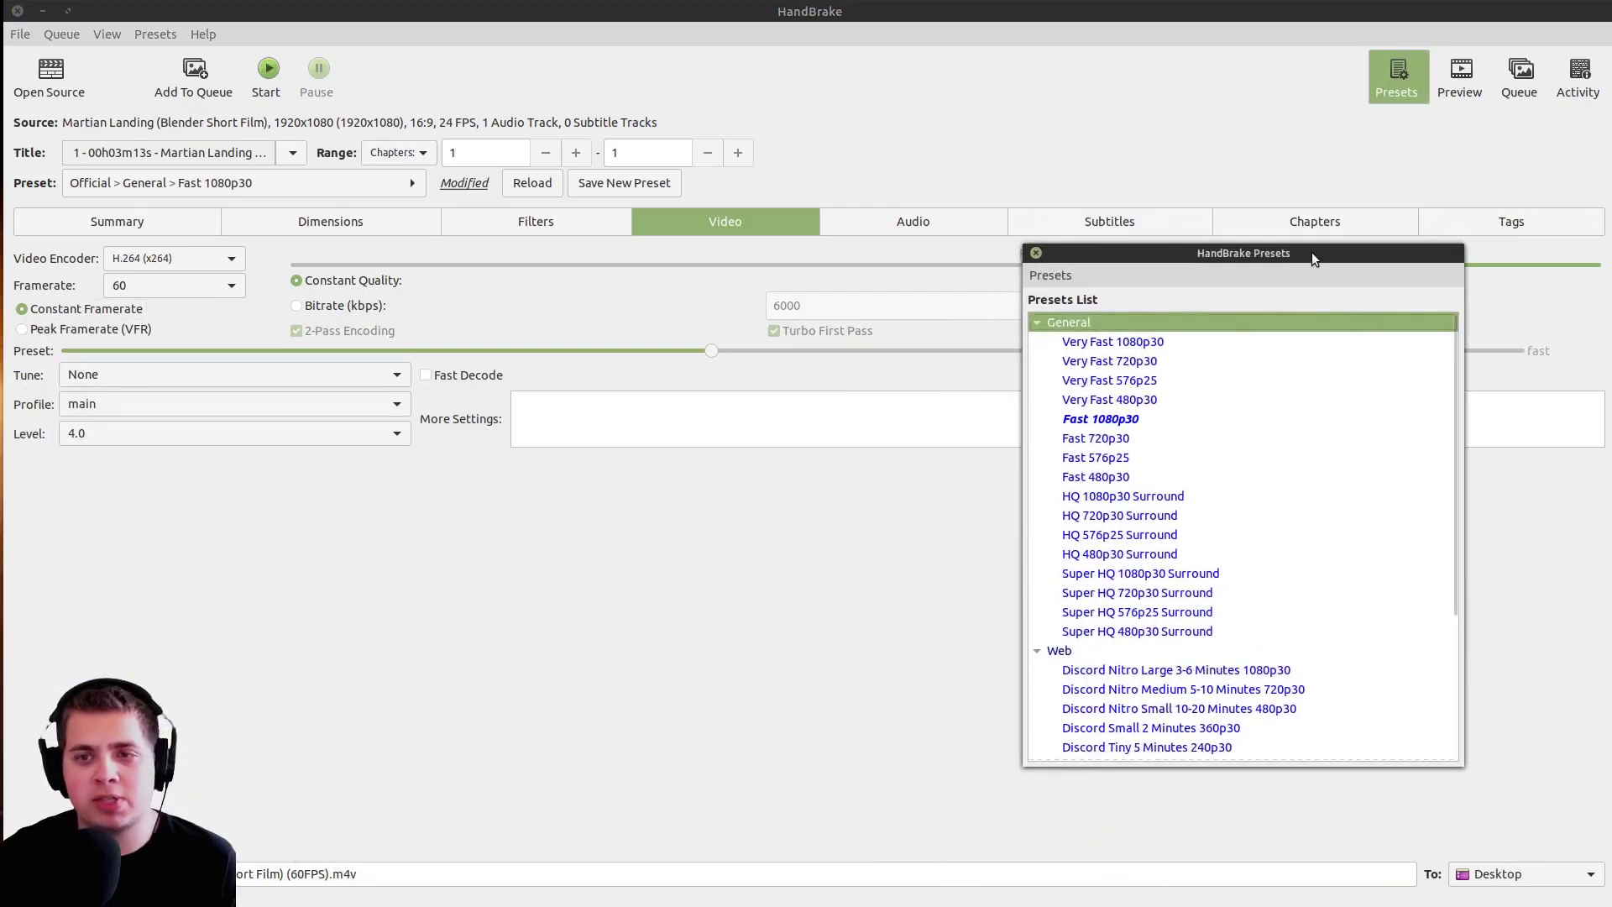
{"action": "left_click_drag", "start_coordinate": [1312, 253], "coordinate": [1181, 216]}
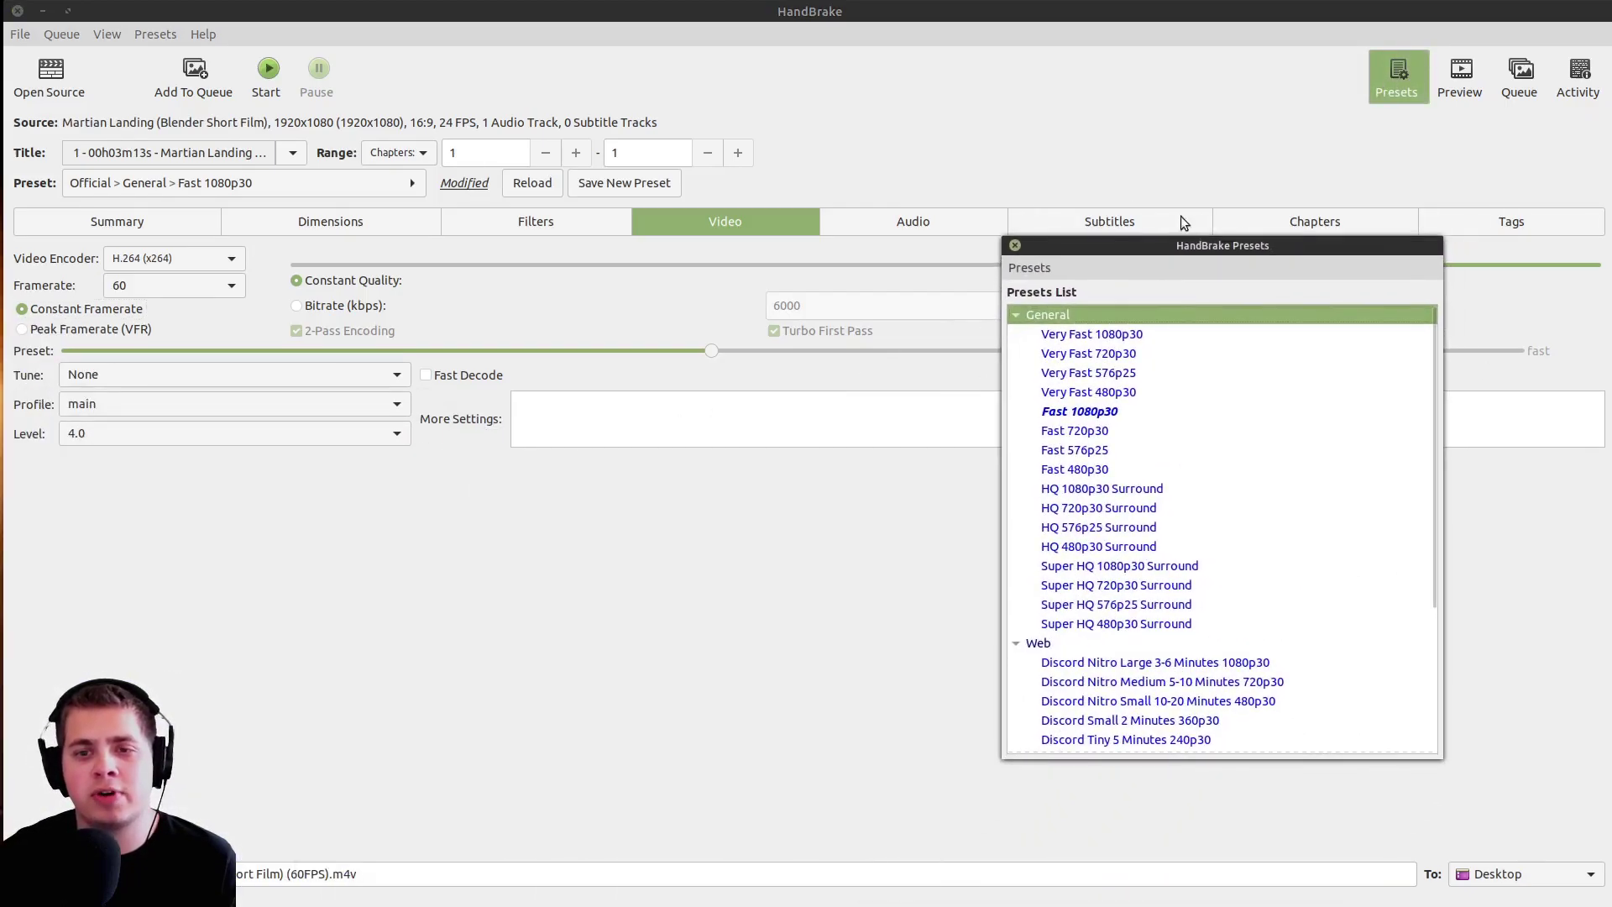
{"action": "left_click", "coordinate": [1015, 314]}
{"action": "left_click", "coordinate": [1014, 334]}
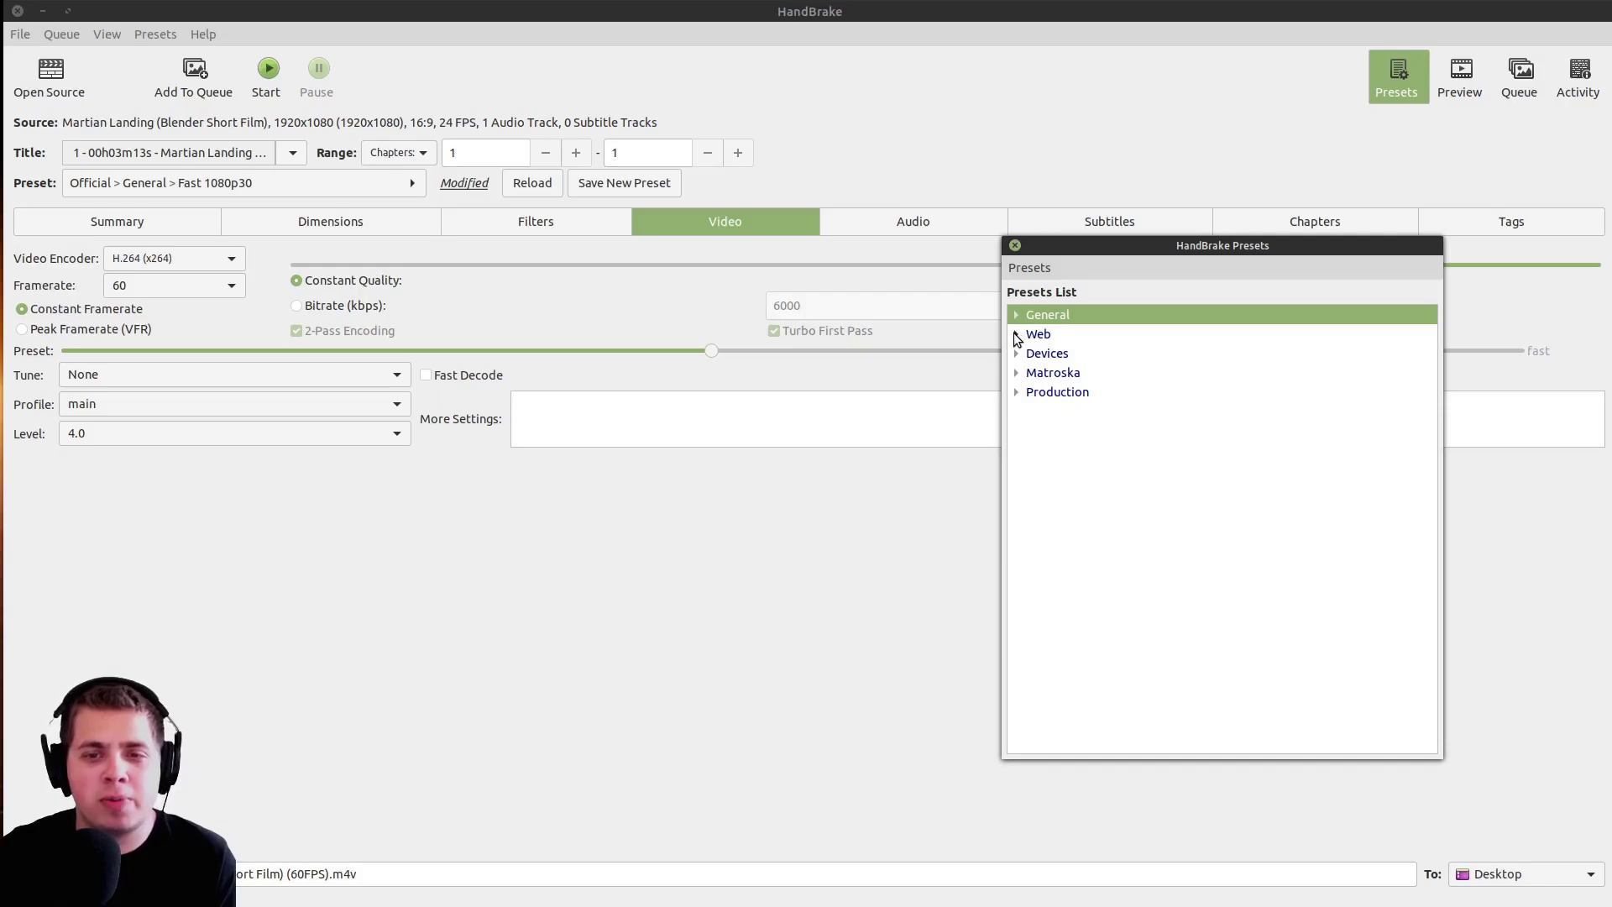
{"action": "left_click", "coordinate": [1016, 336]}
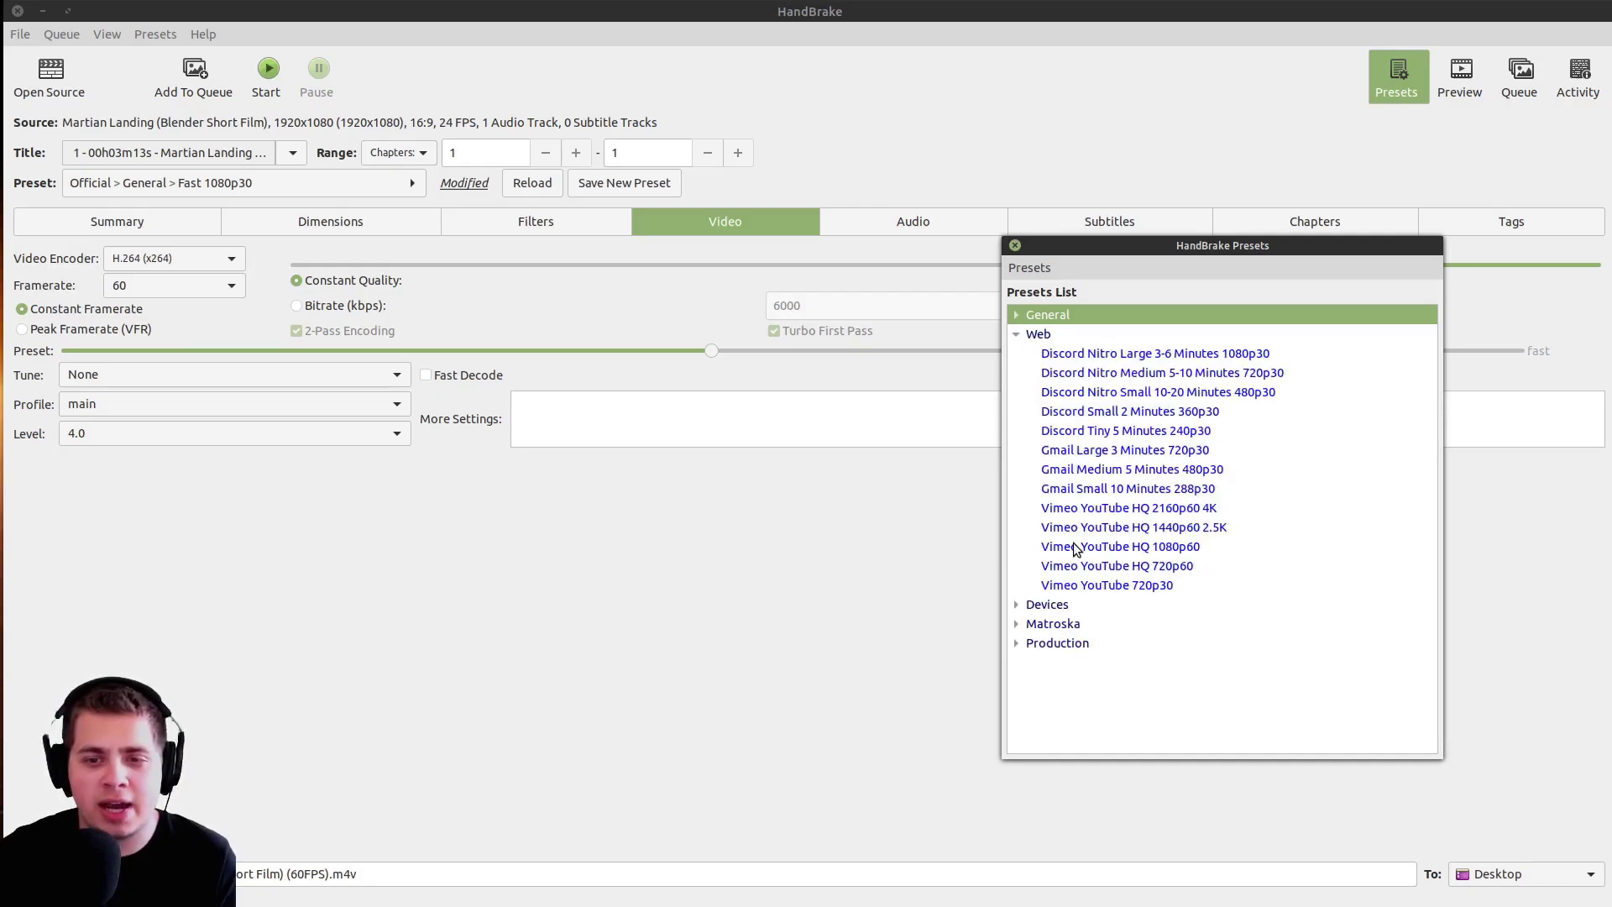
{"action": "left_click", "coordinate": [1135, 549]}
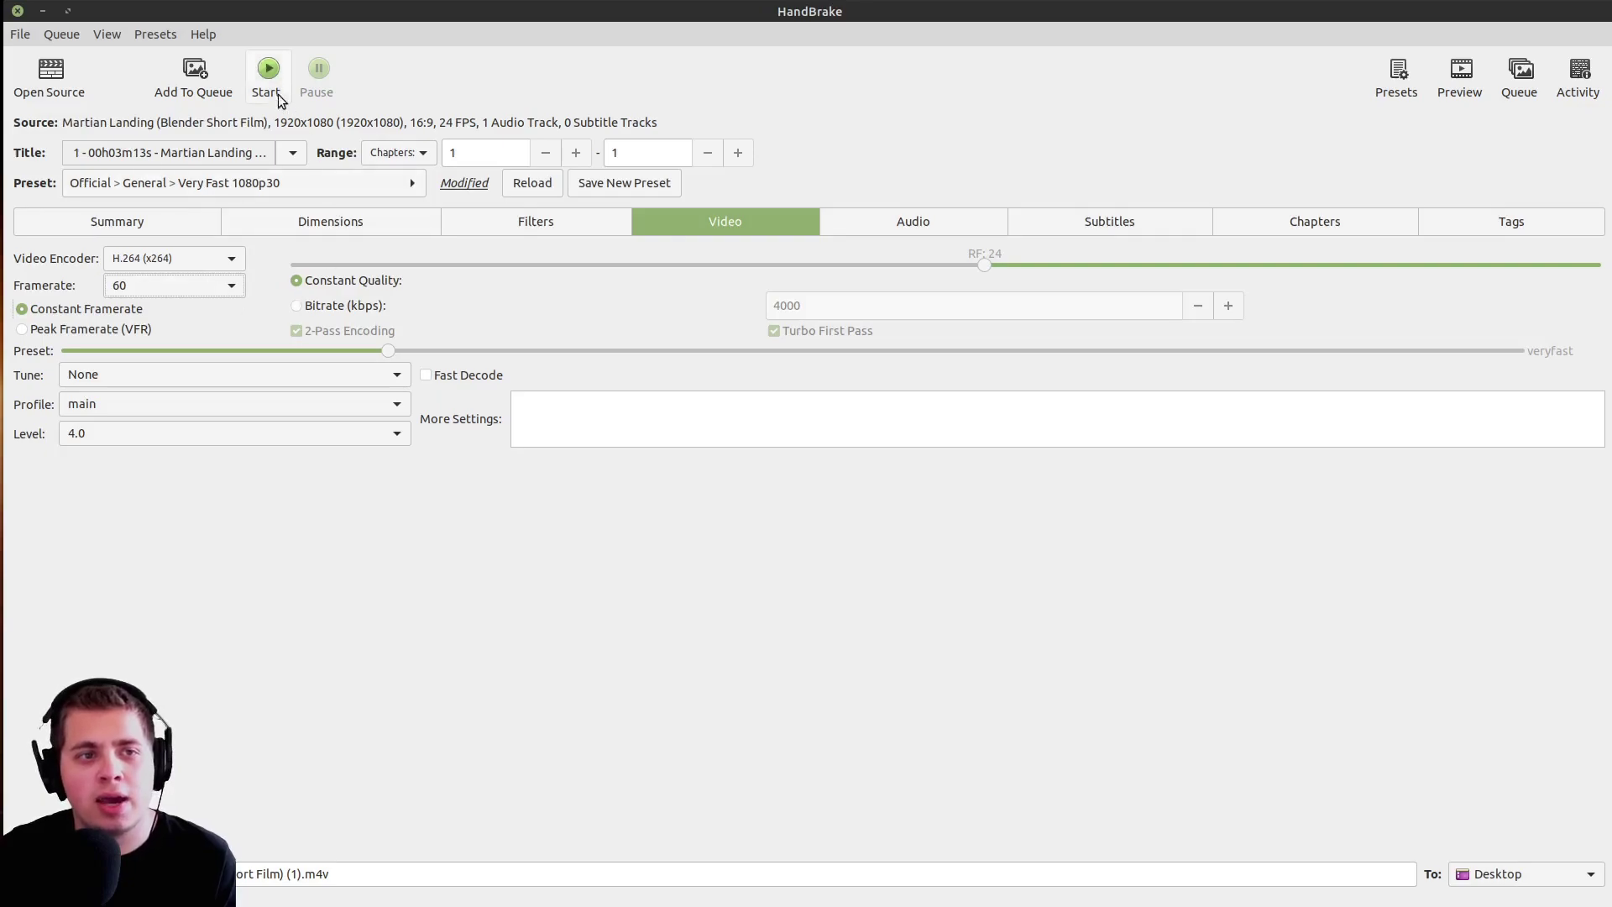
- Start the HandBrake encode of the 60 fps Martian Landing film
{"action": "left_click", "coordinate": [269, 84]}
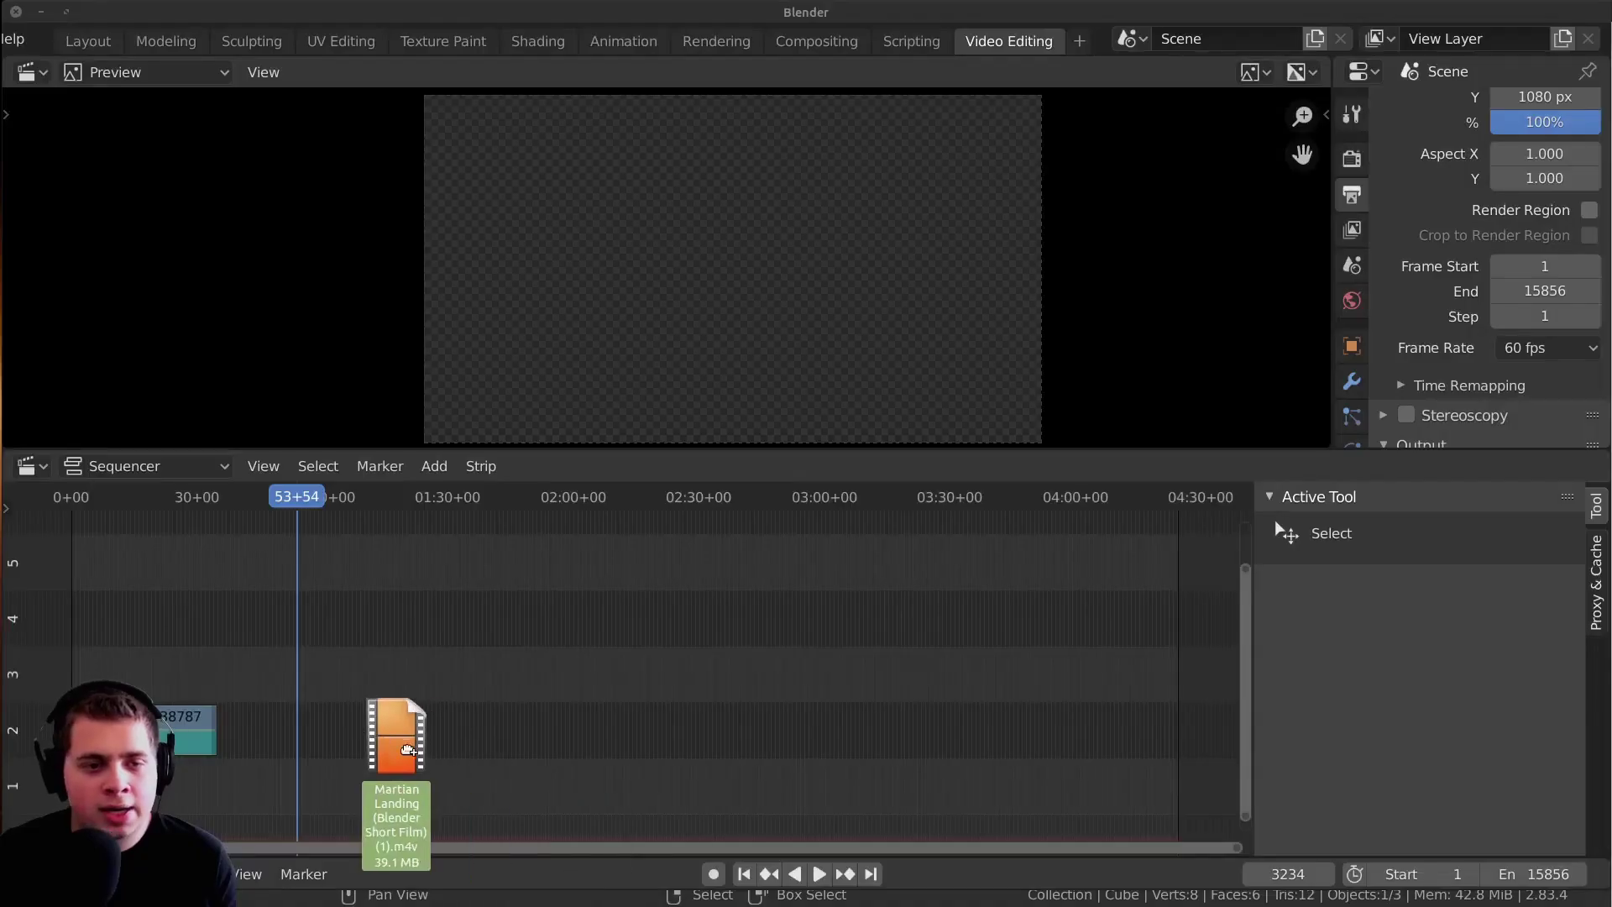
- Drop the re-encoded Martian Landing .m4v into the sequencer after the first meta strip
{"action": "mouse_move", "coordinate": [408, 750]}
{"action": "left_mouse_down"}
{"action": "mouse_move", "coordinate": [394, 705]}
{"action": "mouse_move", "coordinate": [394, 738]}
{"action": "left_mouse_up"}
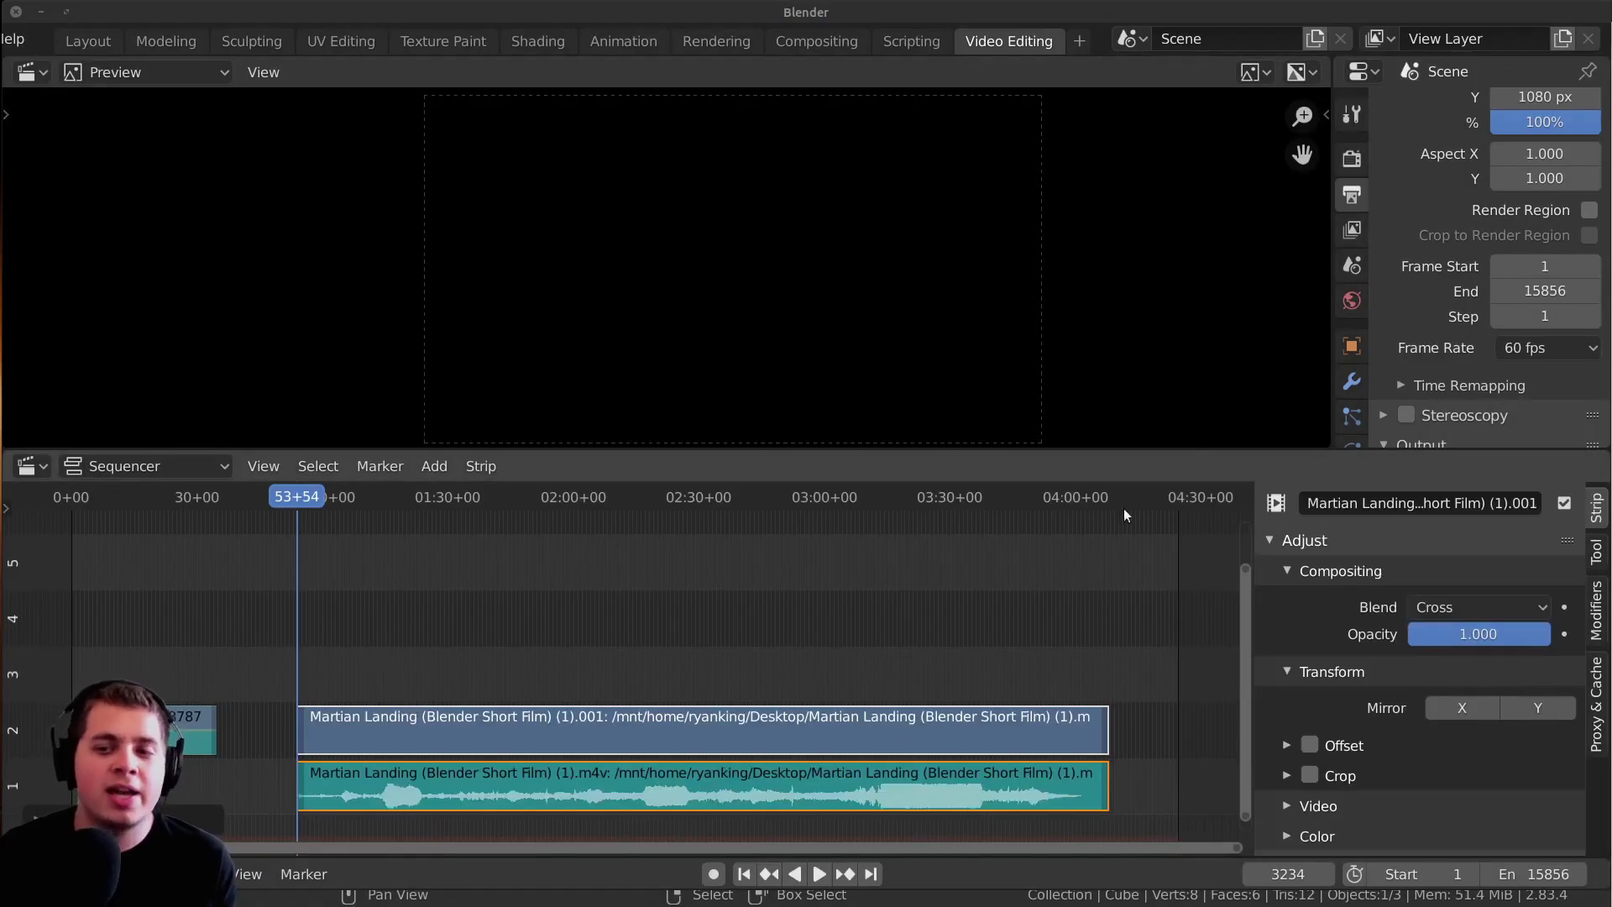
{"action": "scroll", "coordinate": [1479, 311], "scroll_direction": "down", "scroll_amount": 2}
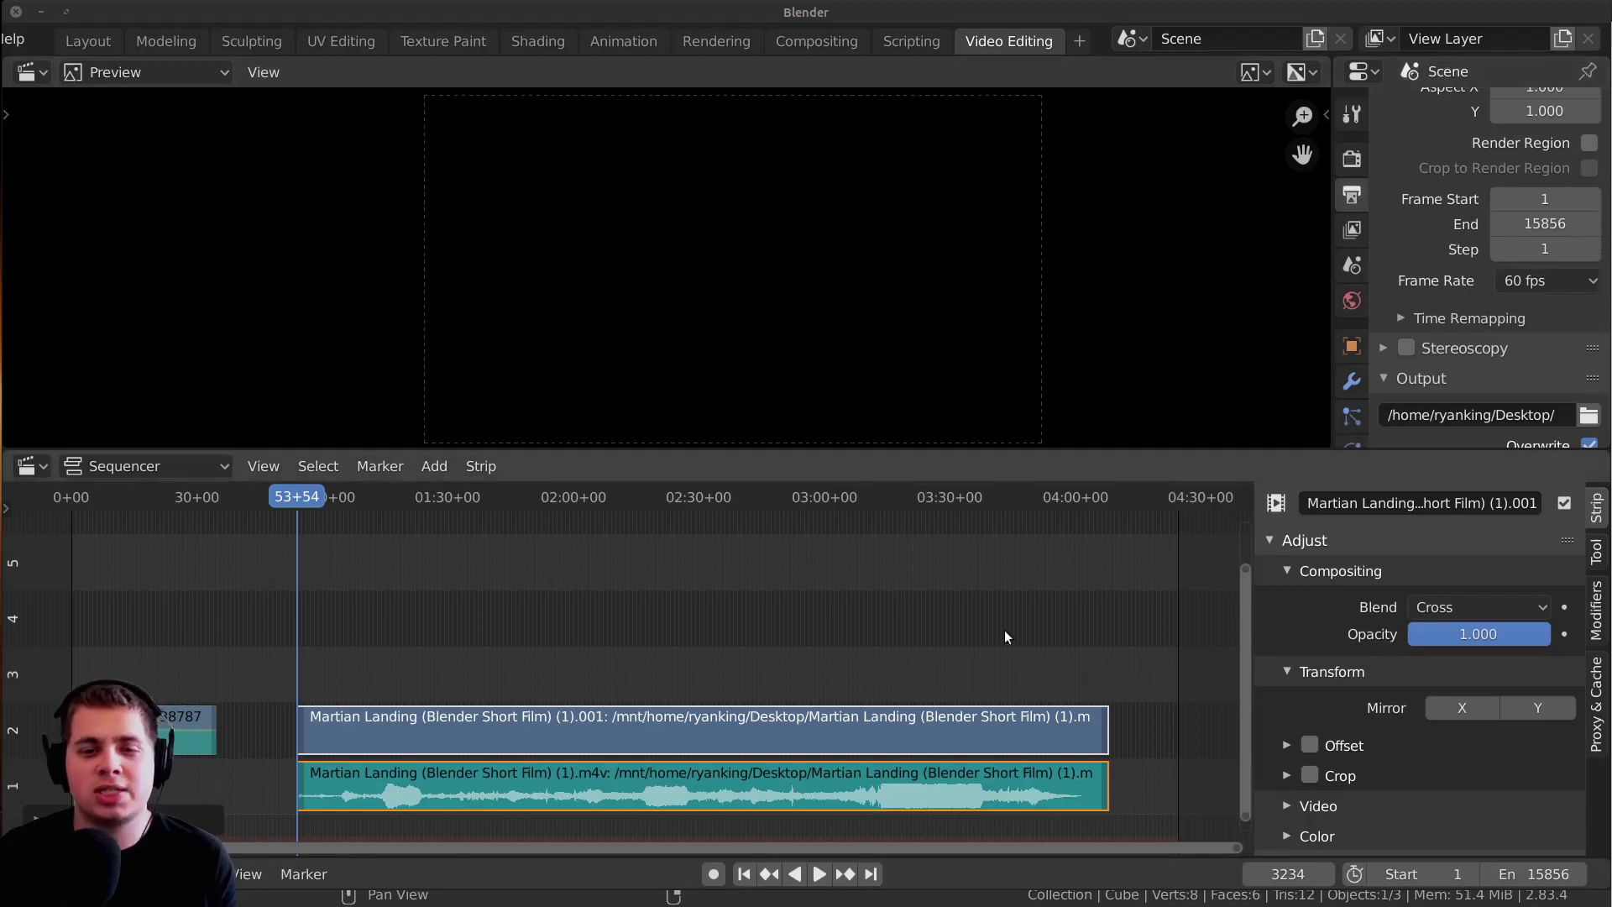
{"action": "scroll", "coordinate": [420, 755], "scroll_direction": "up", "scroll_amount": 3}
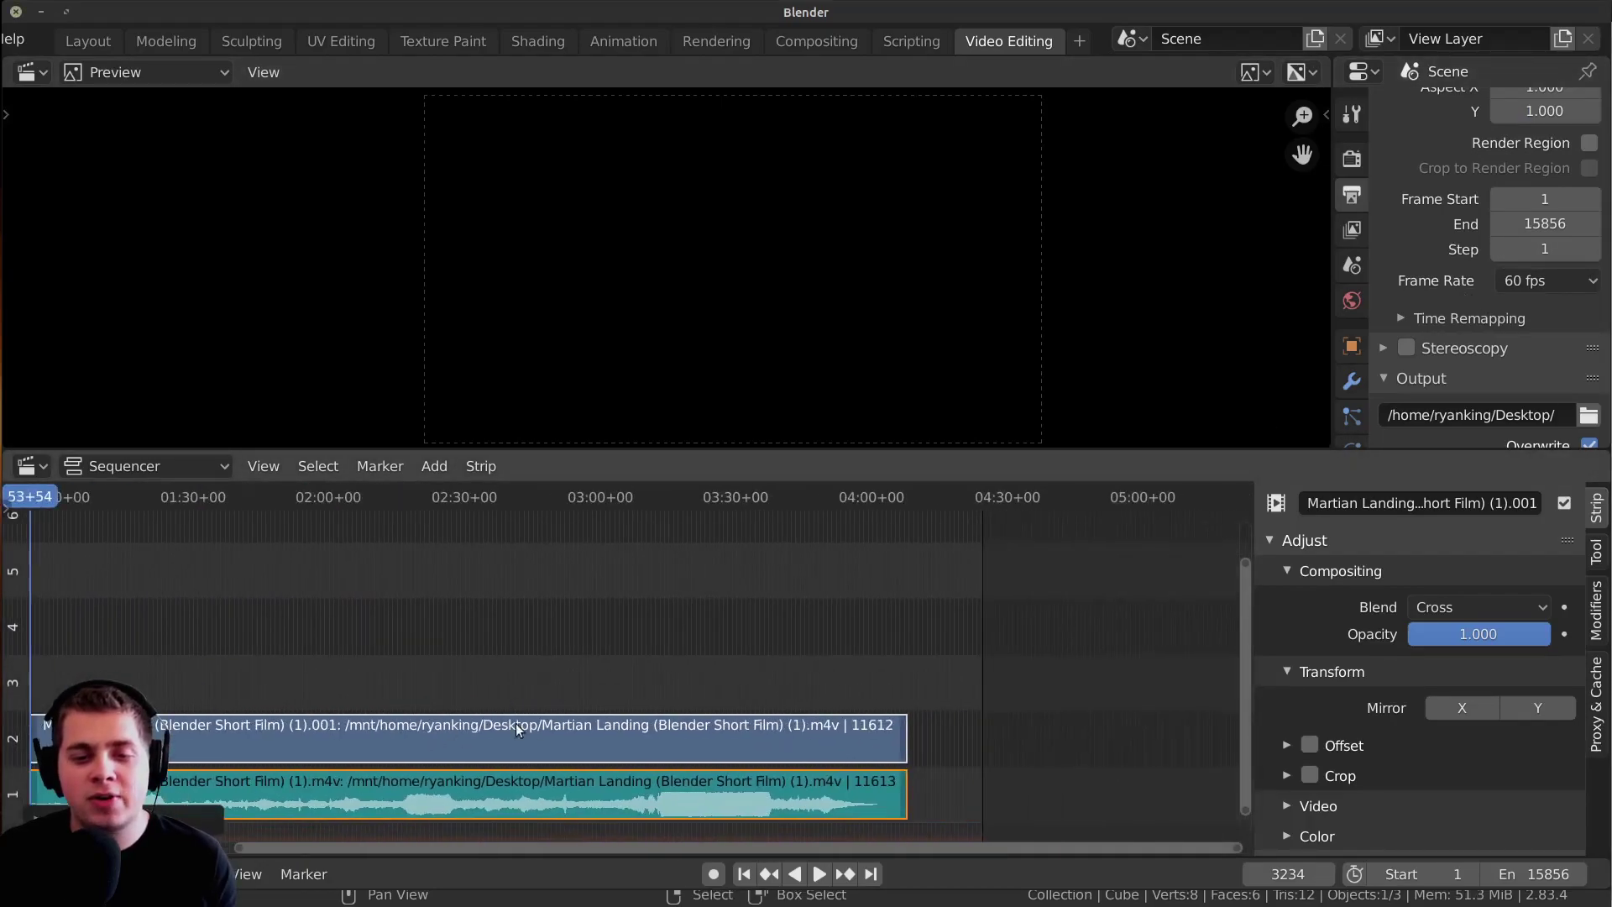
{"action": "scroll", "coordinate": [336, 739], "scroll_direction": "down", "scroll_amount": 3}
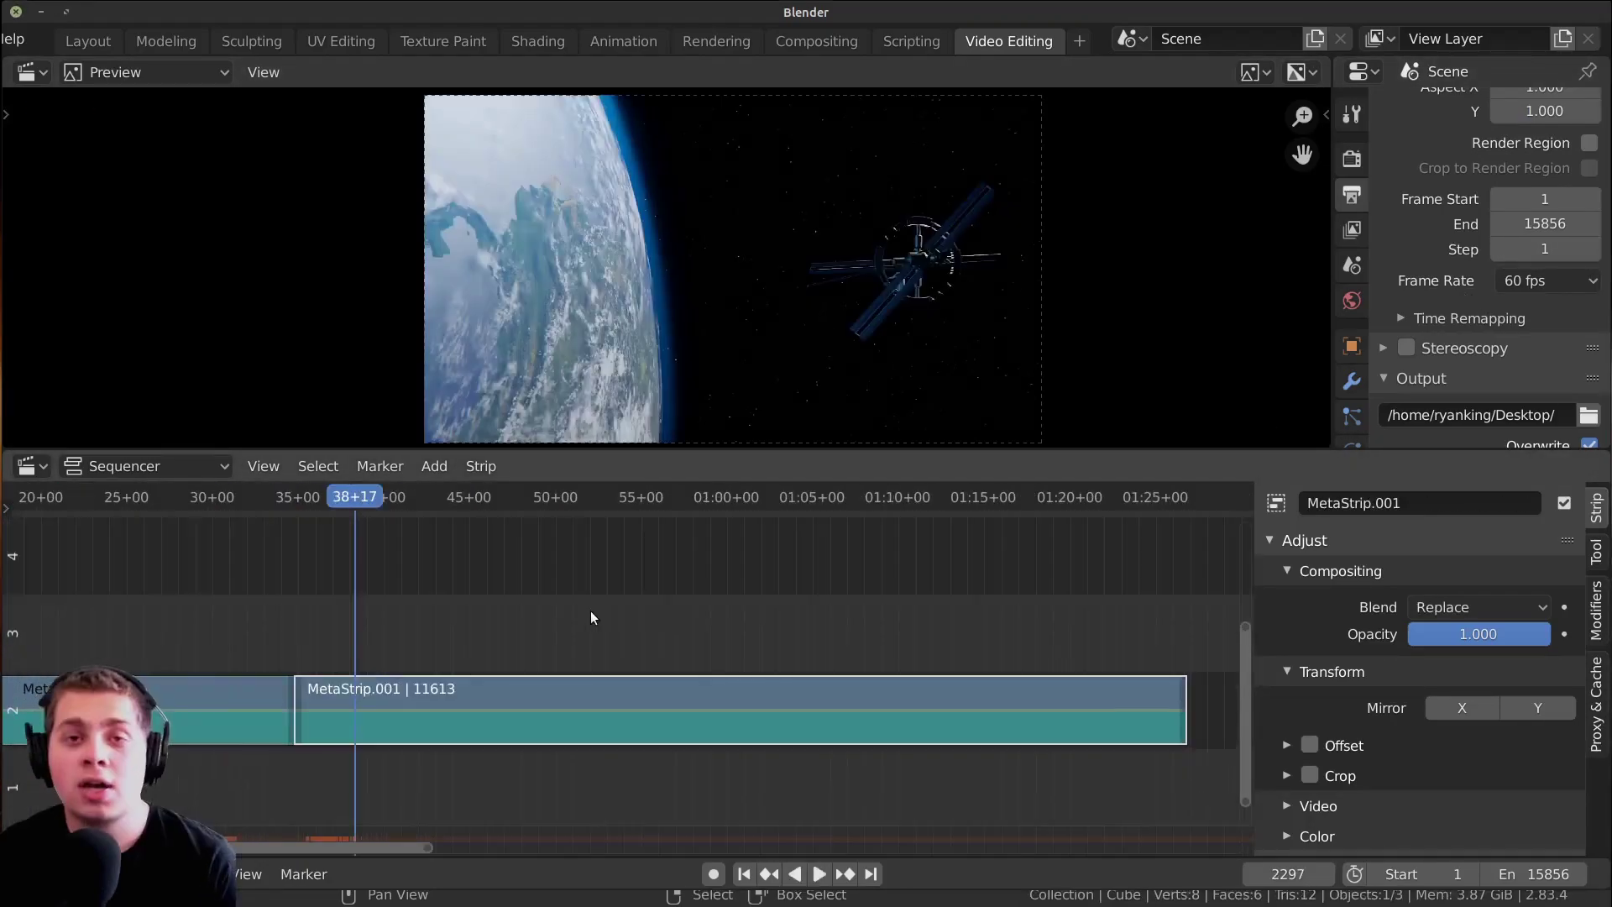